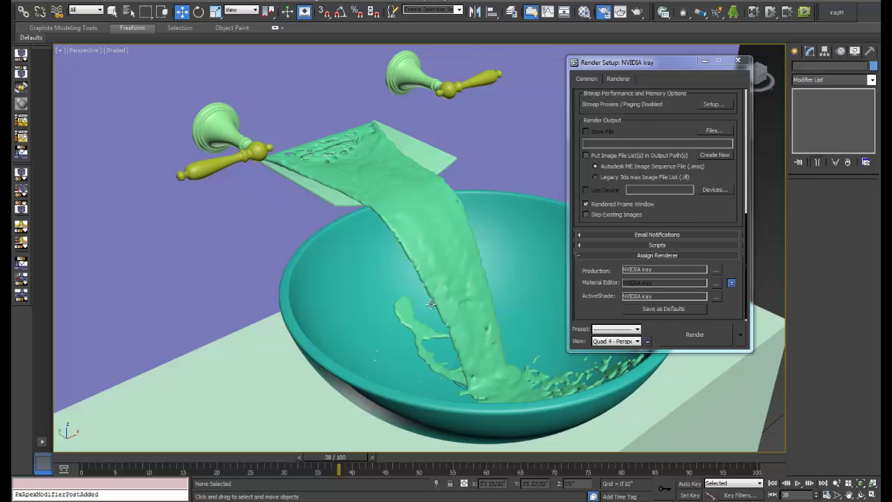
Check the iray rendering duration options in Render Setup and close the dialog
middle_click_drag(522, 282, 395, 261)
left_click(619, 79)
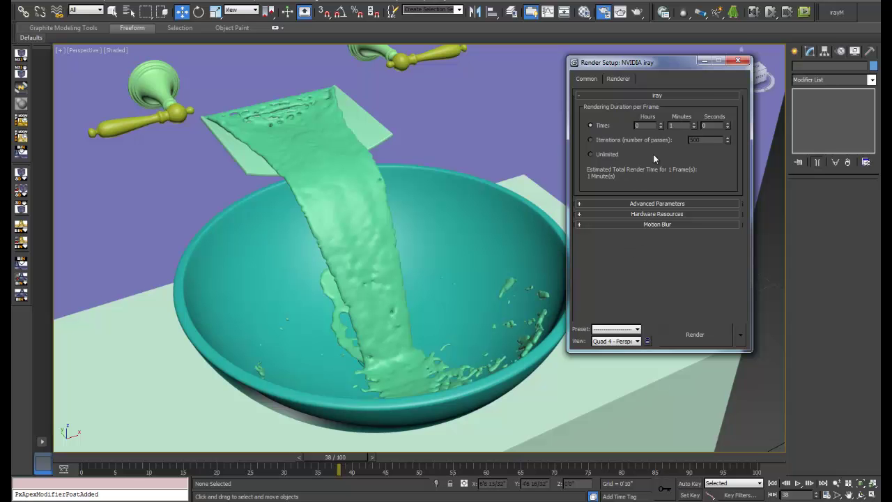
left_click(596, 81)
left_click(738, 61)
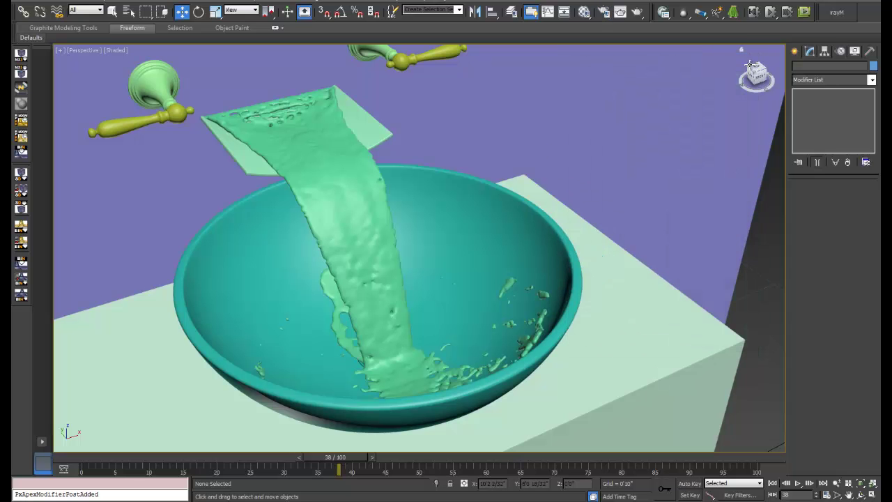
Create a standard target camera in the Top view, placed at the basin's lower-left rim and aimed at the water stream
key("t")
scroll(478, 215, "down", 3)
scroll(466, 244, "up", 5)
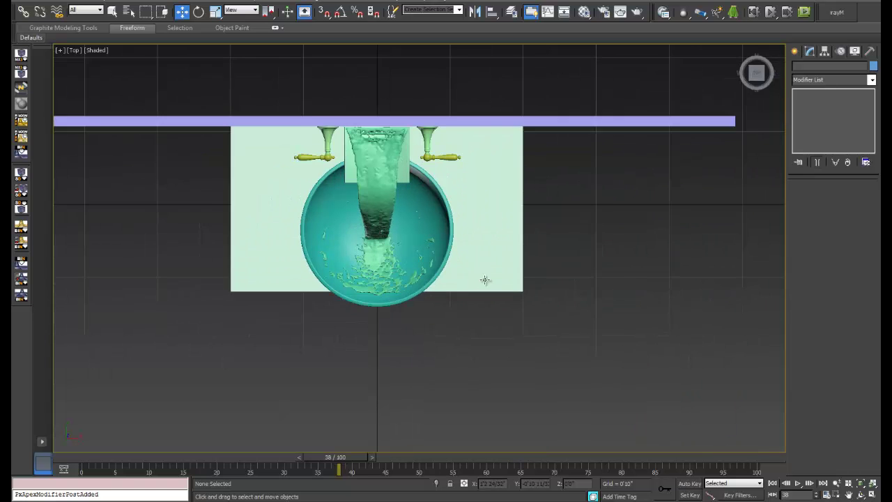
left_click(794, 50)
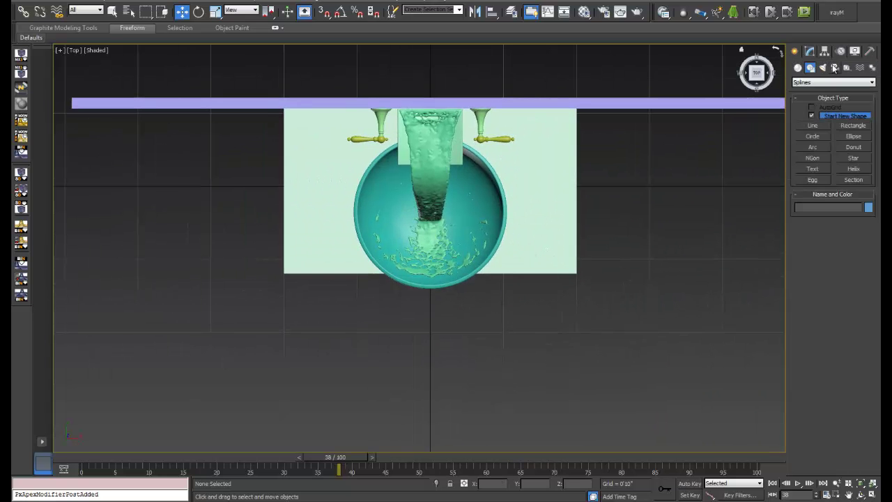
left_click(834, 67)
left_click(833, 82)
left_click(822, 91)
left_click(812, 117)
mouse_move(368, 238)
left_mouse_down()
mouse_move(429, 168)
mouse_move(410, 215)
left_mouse_up()
key("F3")
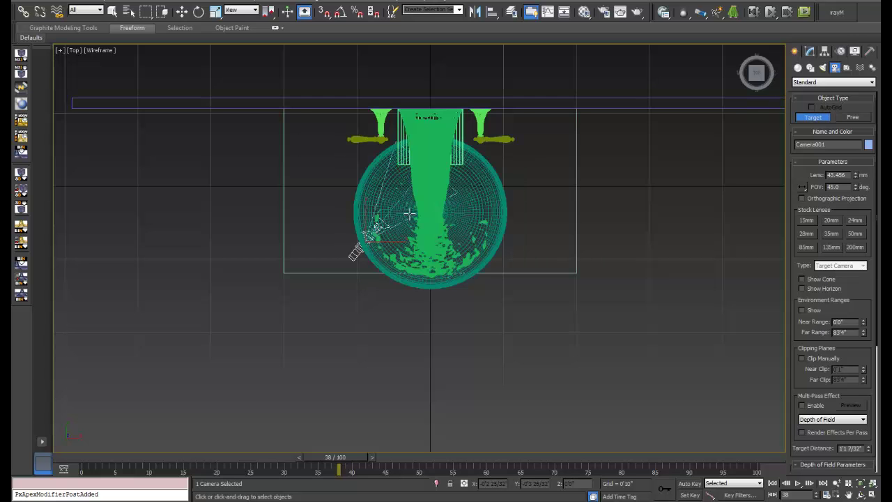
Look through the new camera in shaded mode and dolly and orbit it back to bring the water and basin into view
key("c")
mouse_move(451, 225)
middle_mouse_down("alt")
mouse_move(547, 152)
mouse_move(552, 243)
mouse_move(535, 184)
middle_mouse_up("alt")
key("F3")
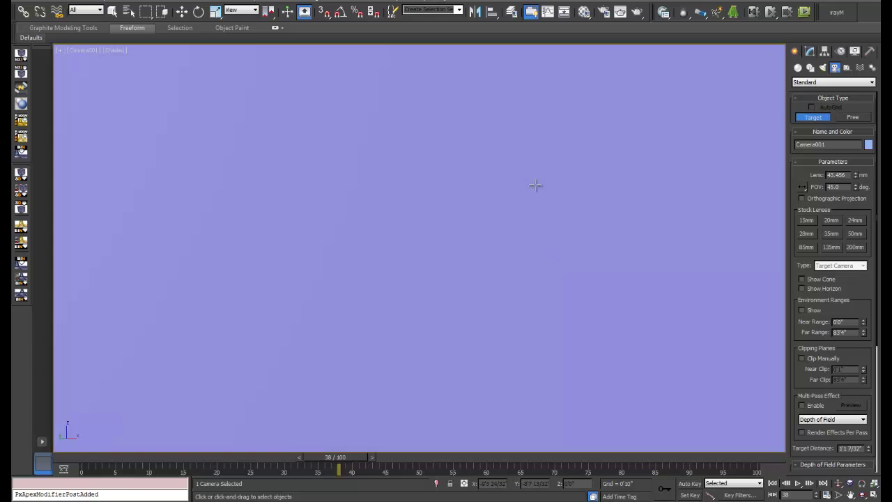
left_click(838, 483)
left_click_drag(605, 280, 564, 391)
left_click(862, 493)
left_click(838, 483)
left_click(862, 493)
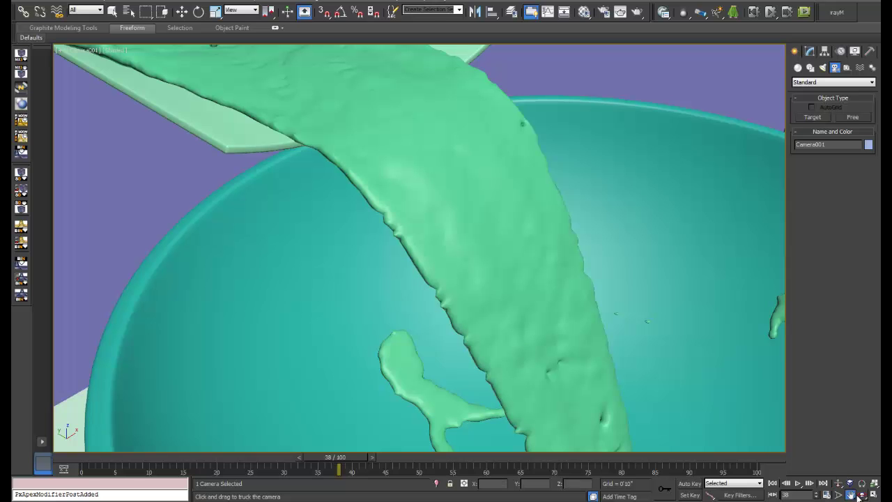
Orbit and dolly the camera to frame both faucet handles, the spout and the upper part of the basin
left_click_drag(550, 279, 521, 329)
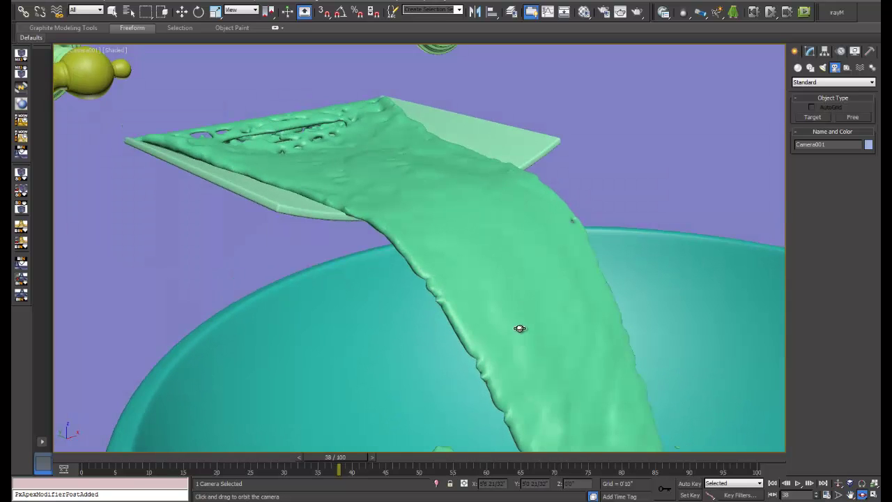
left_click_drag(648, 239, 619, 345)
left_click(839, 483)
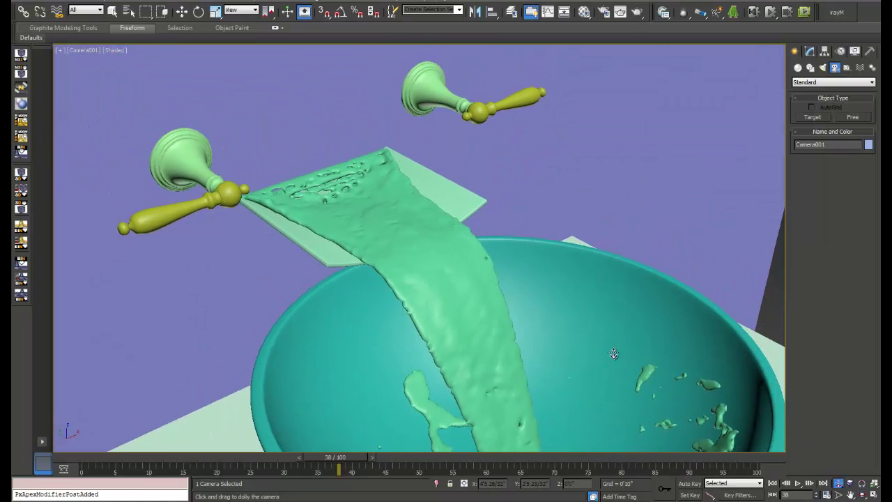
left_click(862, 494)
left_click_drag(536, 285, 641, 402)
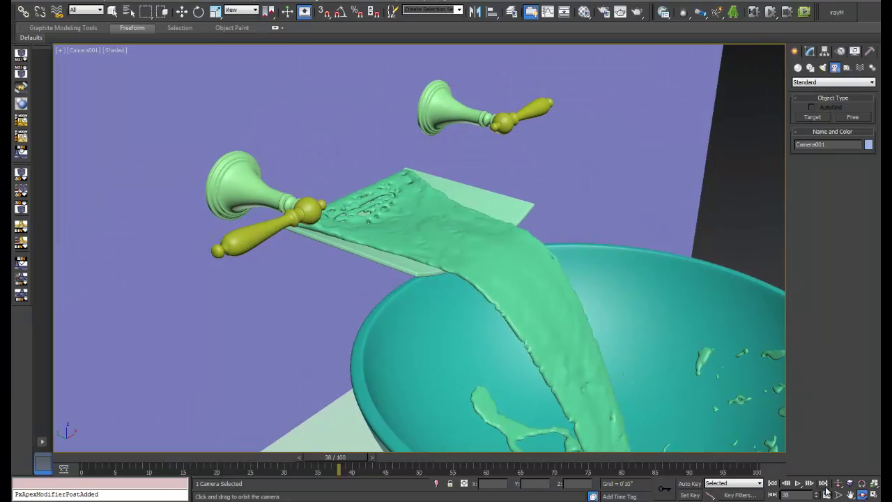
left_click_drag(593, 357, 592, 359)
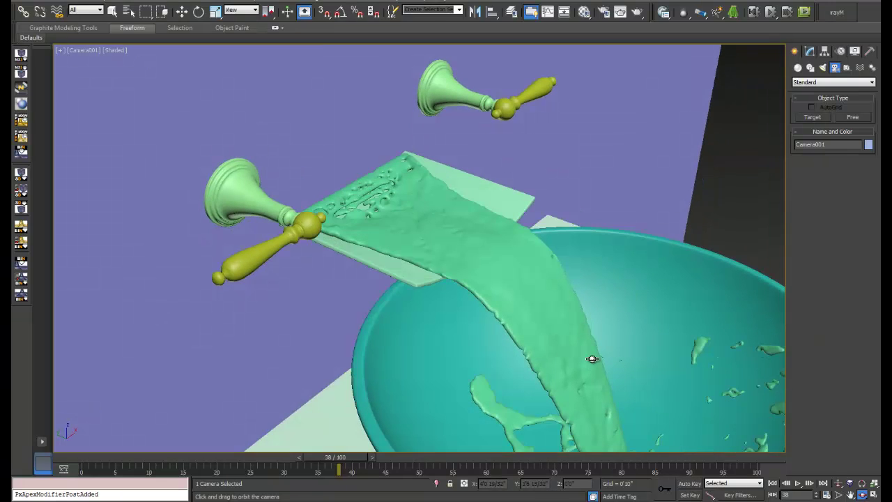
Try camera lens lengths of 50 mm and 27 mm
left_click(810, 51)
left_click(840, 199)
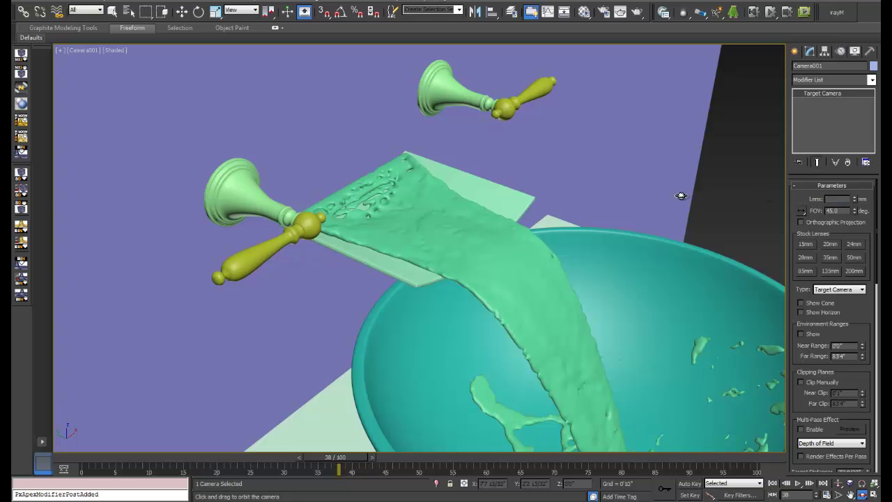
type("50")
key("Return")
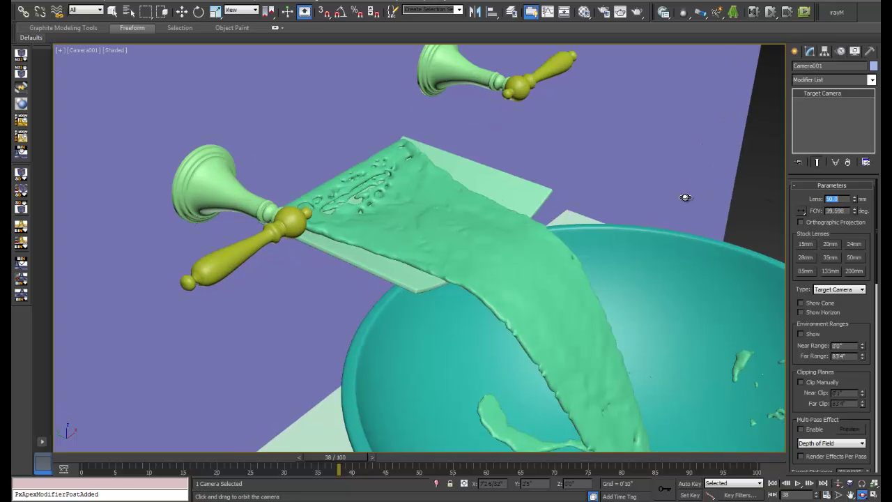
type("27")
key("Return")
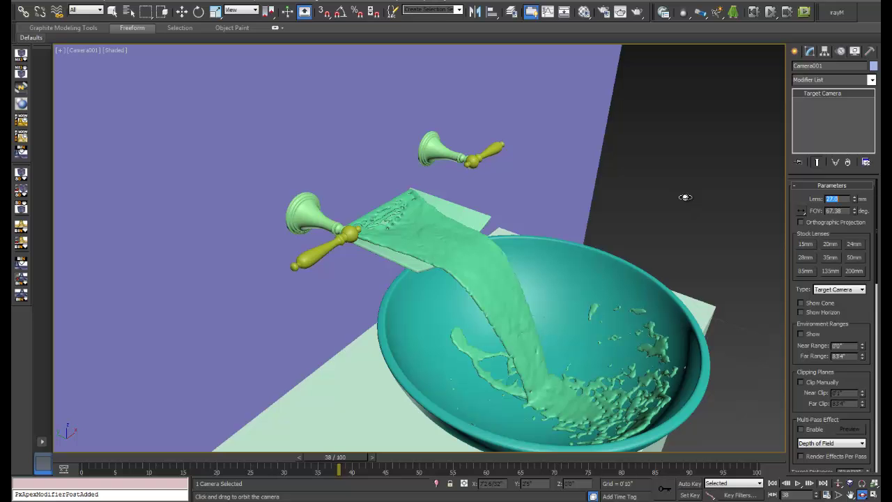
Dolly the camera in closer to the spout and set its lens to 80 mm
key("d")
mouse_move(530, 321)
left_mouse_down()
mouse_move(534, 291)
mouse_move(541, 311)
mouse_move(533, 328)
left_mouse_up()
double_click(837, 200)
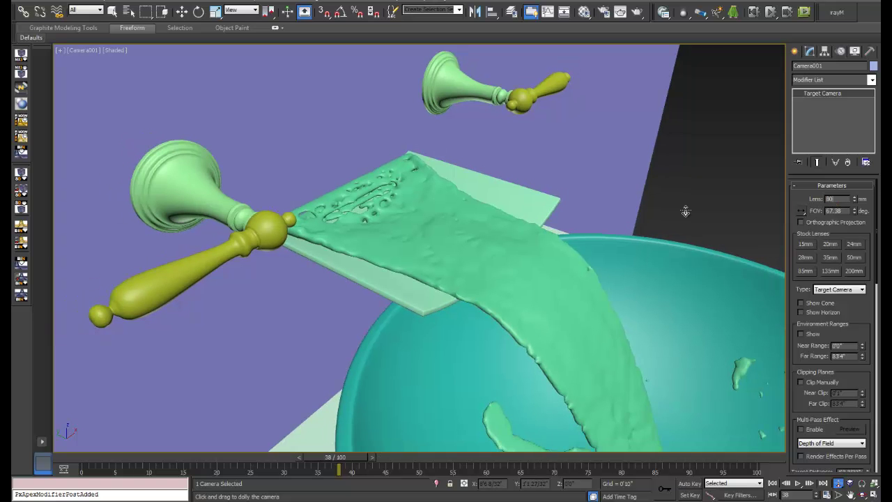
type("80")
key("Return")
Dolly the camera back and orbit it to fit both handles, the spout and the basin rim in the frame
left_click_drag(489, 192, 522, 309)
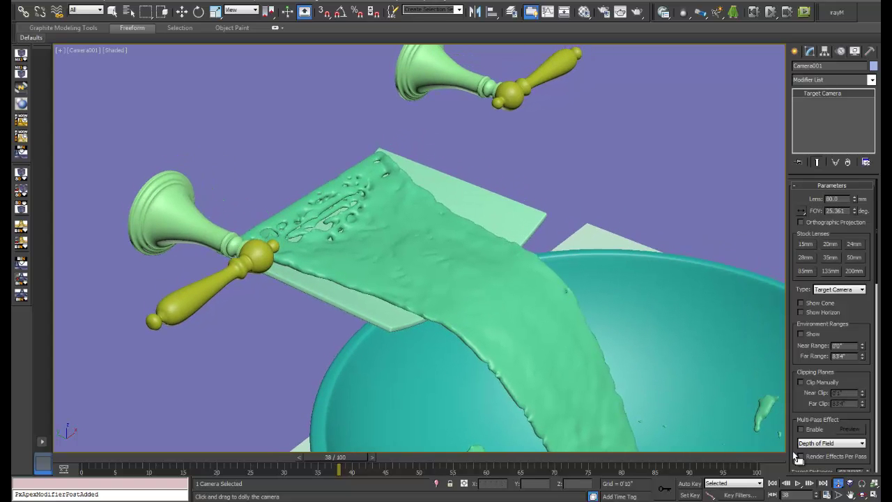
left_click(862, 495)
left_click_drag(690, 396, 564, 360)
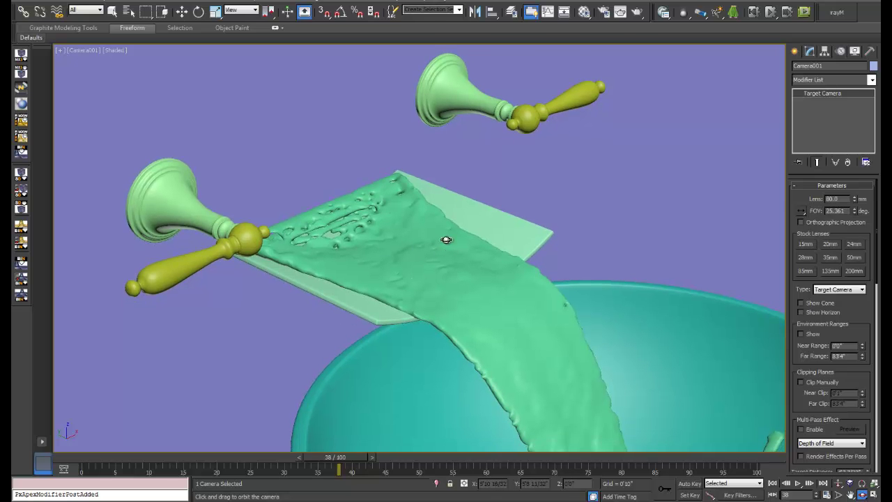
Show the safe frames in the camera view
left_click(84, 51)
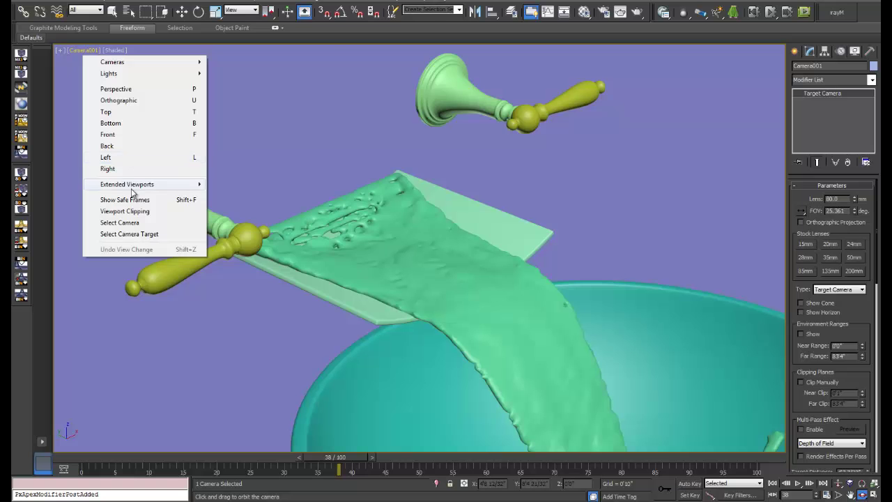
mouse_move(136, 185)
left_click(163, 200)
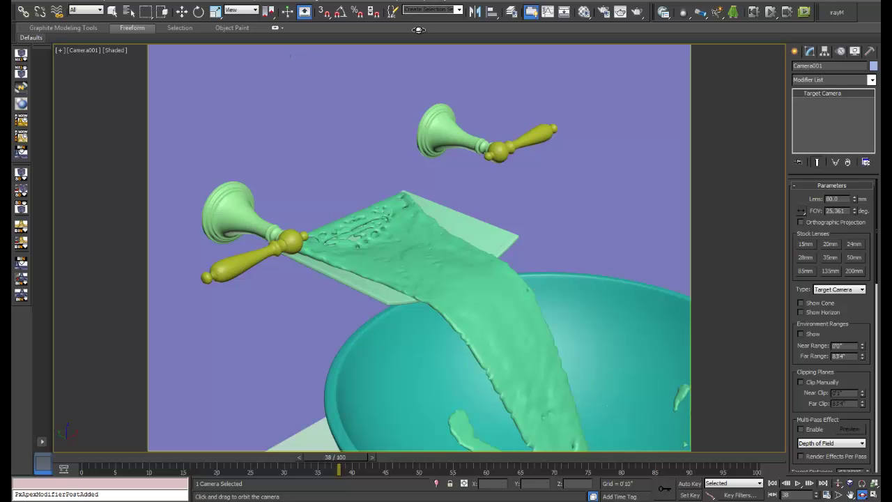
Check the output size in Render Setup and close the dialog
left_click(320, 3)
left_click(322, 18)
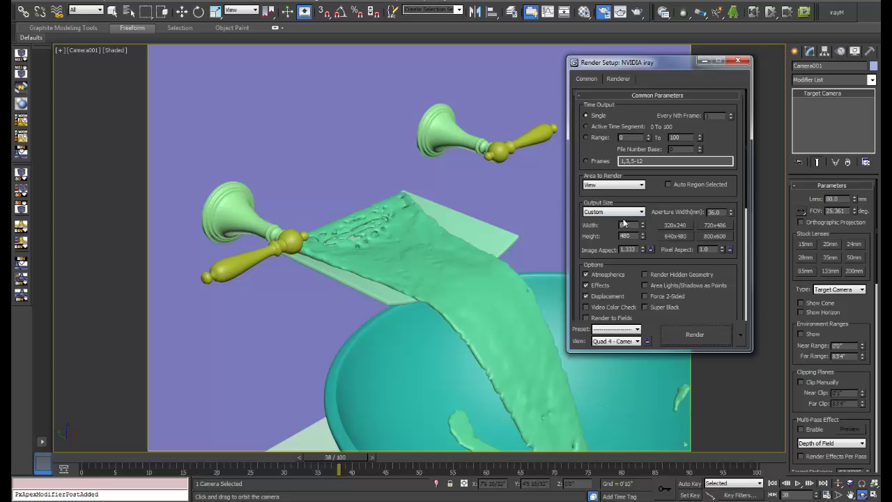
left_click(738, 59)
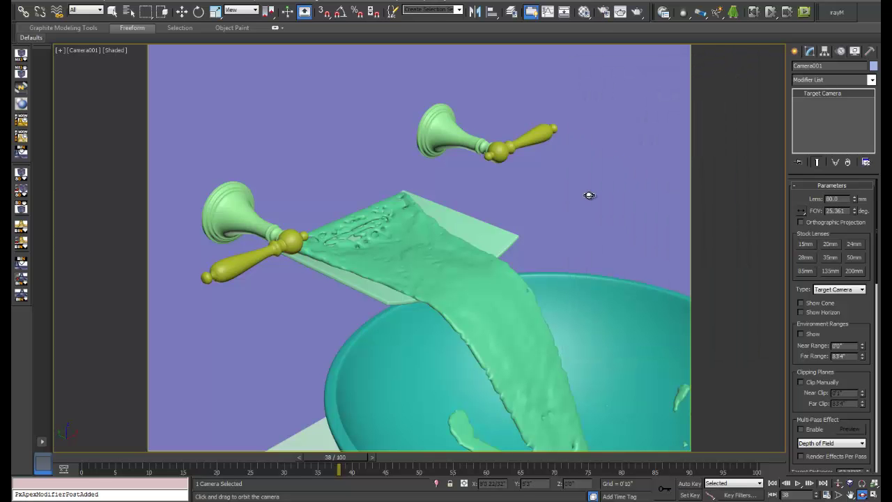
Turn on the action safe and title safe guides for the camera view in the viewport configuration
left_click(83, 50)
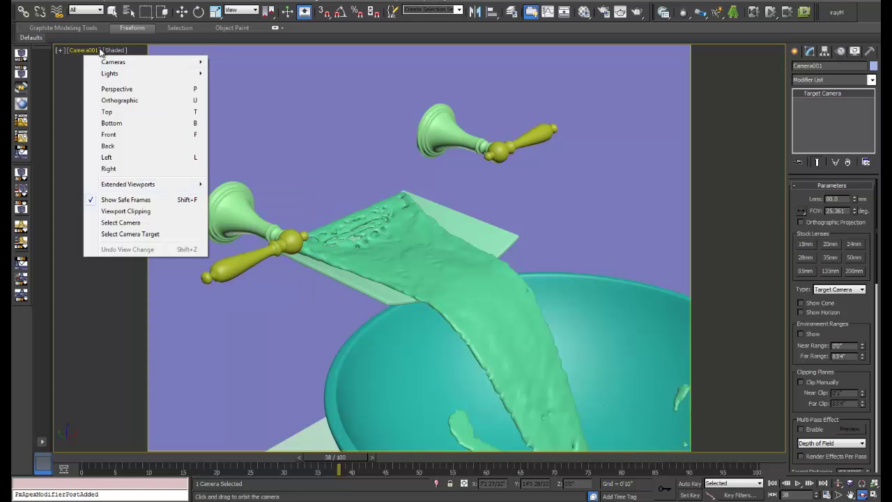
left_click(60, 51)
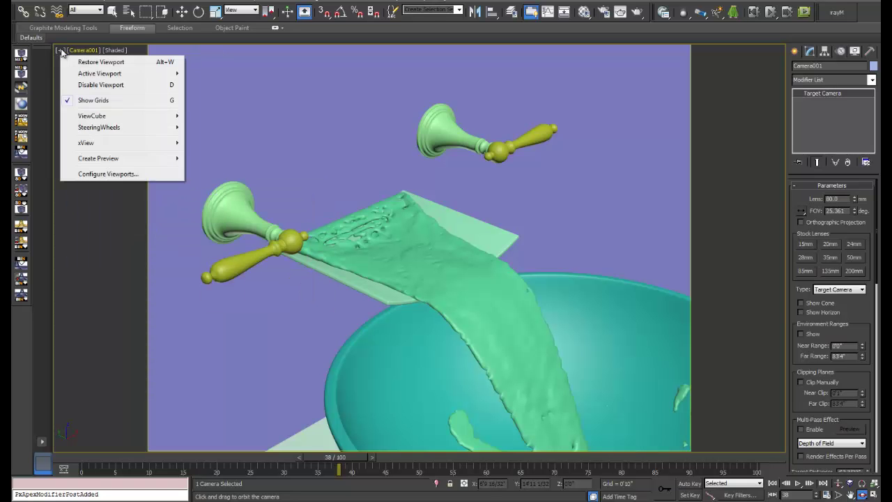
left_click(117, 174)
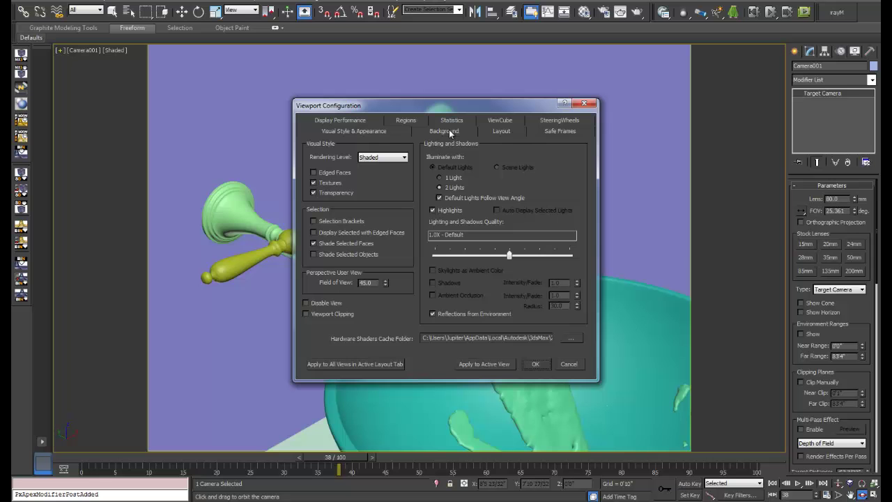
left_click(551, 131)
left_click(377, 210)
left_click(374, 228)
left_click(499, 367)
left_click(537, 364)
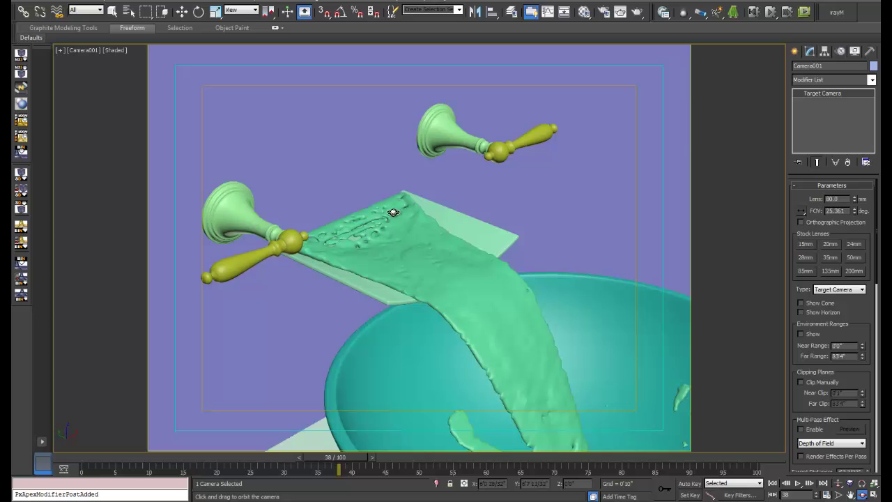
Fine-tune the camera's framing of the faucet within the safe frames and restore the four-viewport layout
left_click_drag(478, 297, 484, 297)
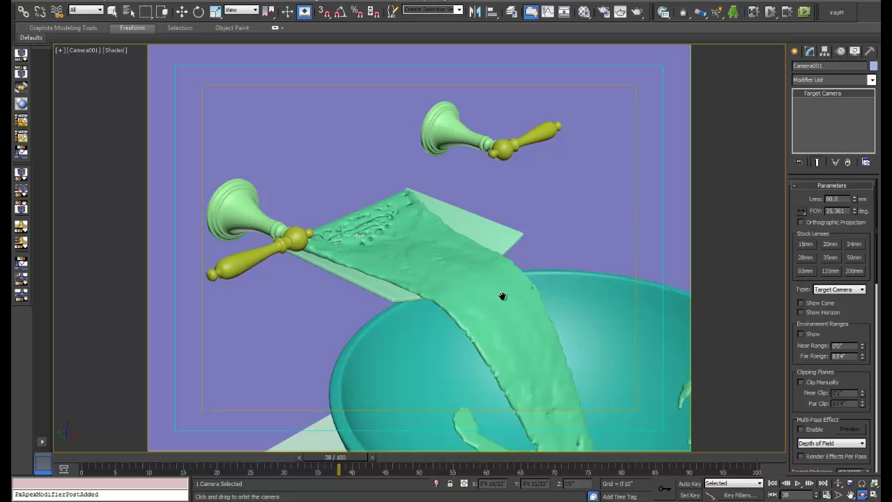
left_click_drag(502, 297, 508, 296)
key("alt+w")
Create a standard Skylight beside the basin in the Top view and open its parameters
right_click(282, 149)
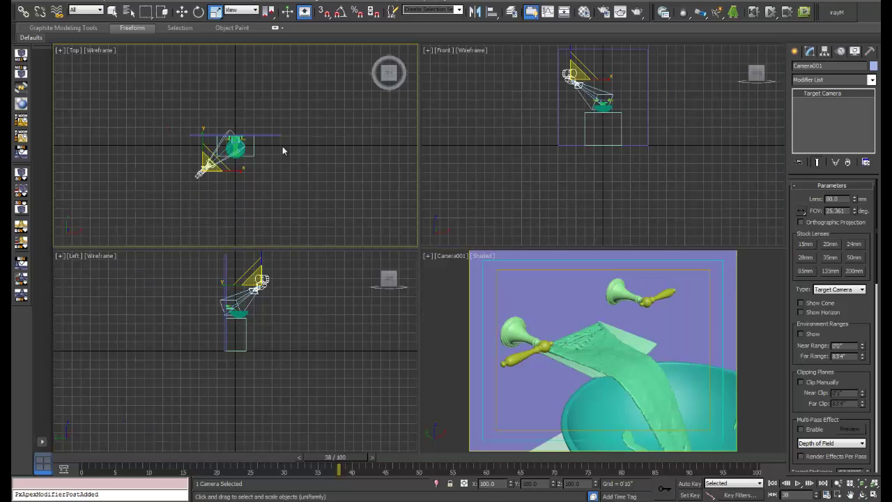
left_click(303, 197)
scroll(303, 198, "up", 4)
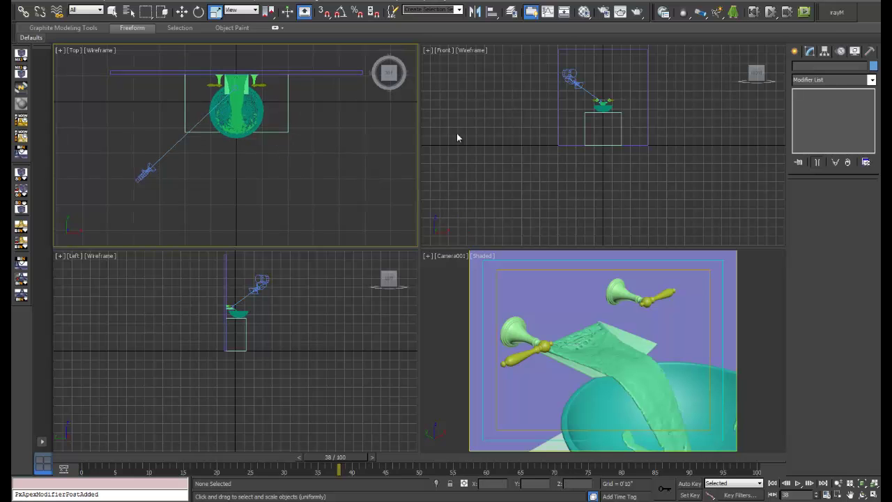
left_click(794, 51)
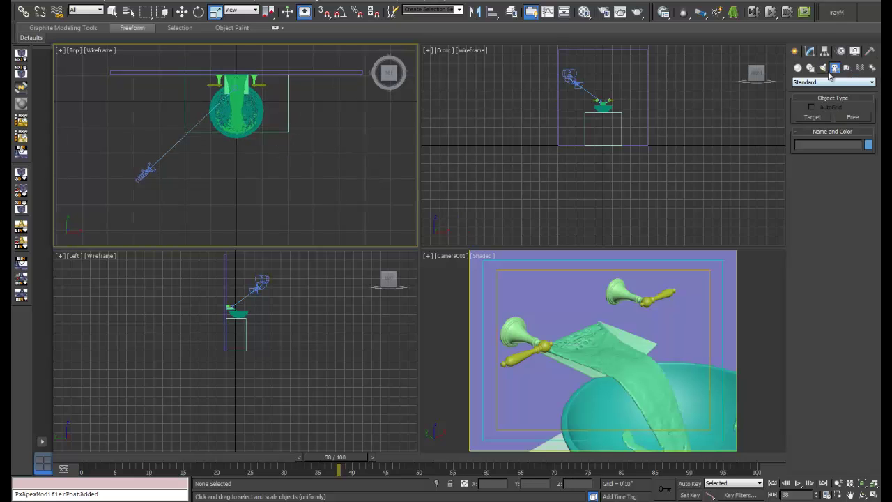
left_click(823, 67)
left_click(833, 82)
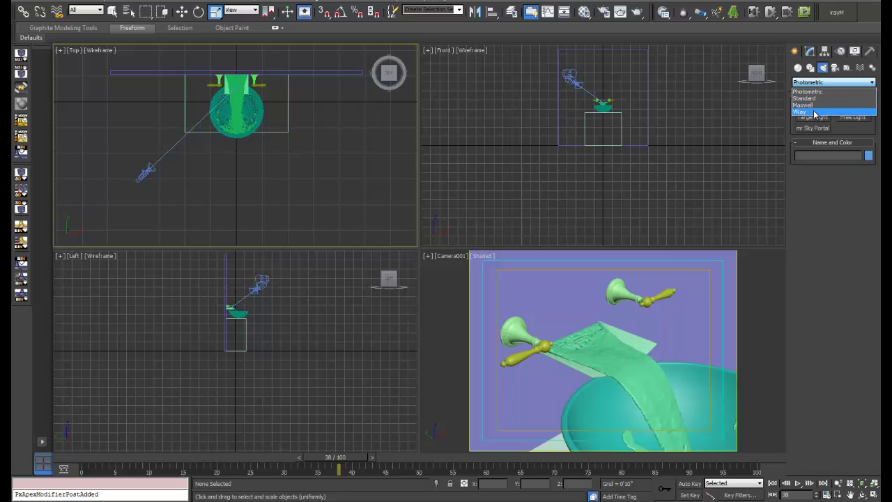
left_click(805, 98)
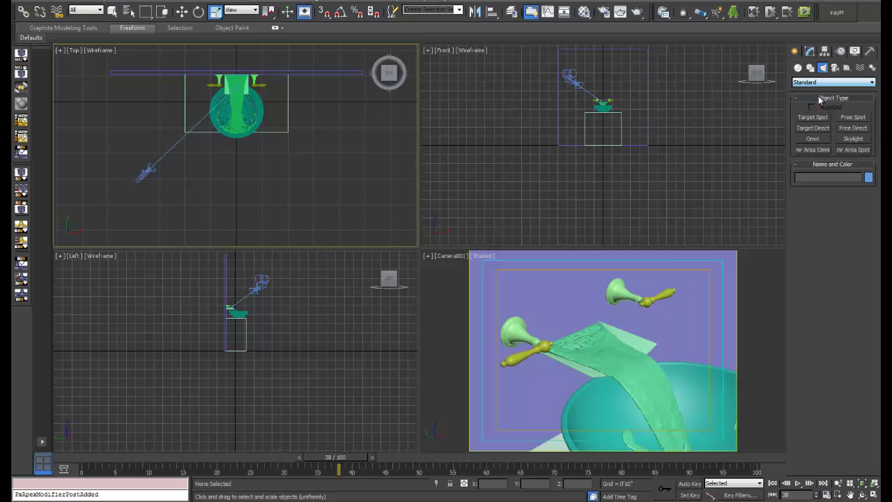
left_click(852, 139)
left_click(369, 154)
right_click(373, 171)
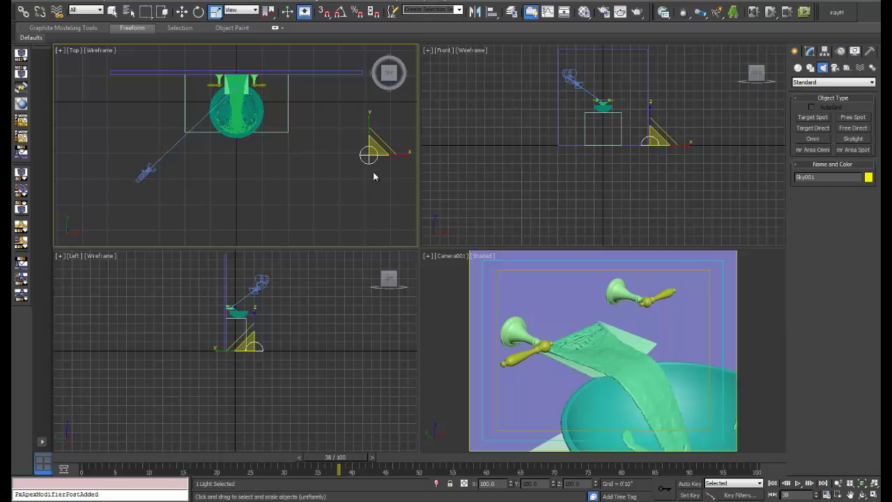
left_click(810, 51)
key("ctrl+e")
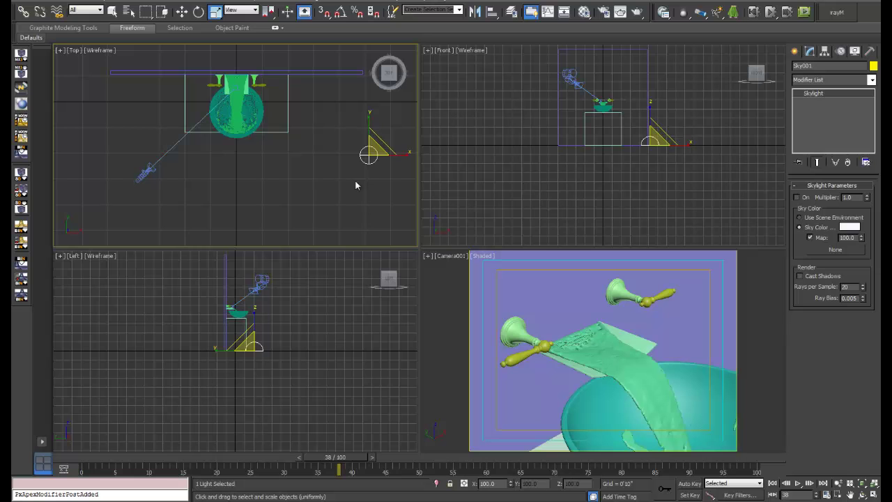
Activate the Move tool, deselect the skylight and switch the Top viewport to the camera view
left_click(181, 11)
left_click(271, 175)
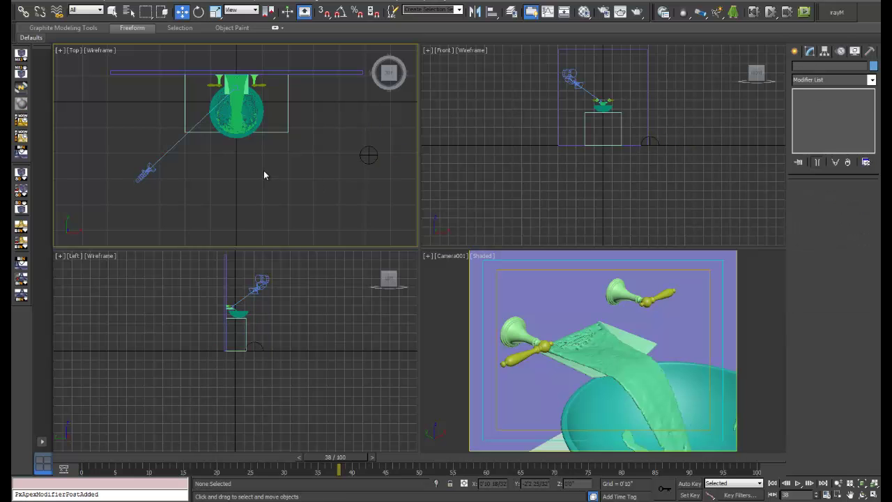
key("c")
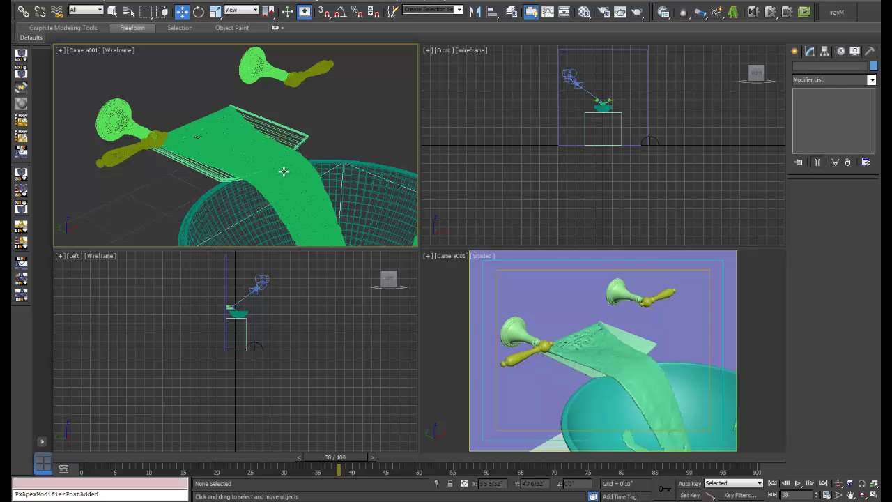
Change the upper camera viewport to a shaded perspective view, and maximize the other camera viewport with the safe frames
key("p")
mouse_move(284, 171)
middle_mouse_down("alt")
mouse_move(316, 208)
mouse_move(295, 202)
mouse_move(305, 207)
mouse_move(251, 232)
mouse_move(259, 221)
middle_mouse_up("alt")
key("F3")
right_click(564, 338)
key("alt+w")
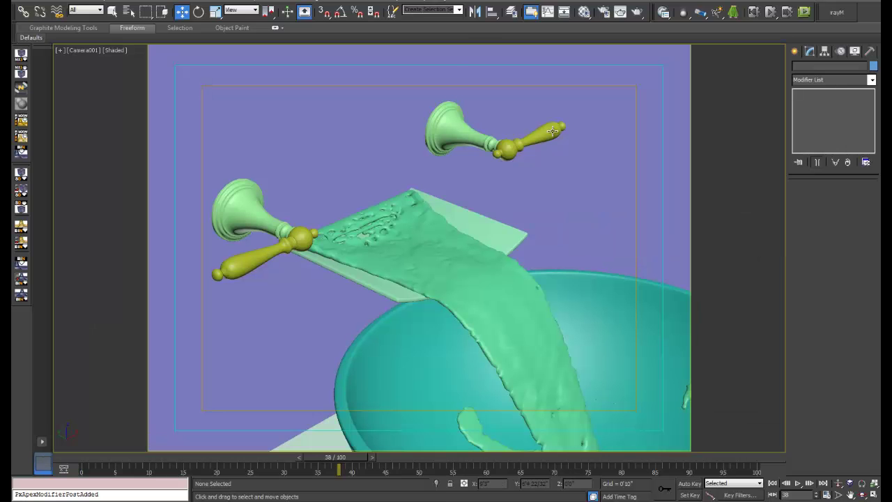
Open the Render Setup, expand the iray hardware resources and switch the render mode to ActiveShade
left_click(296, 2)
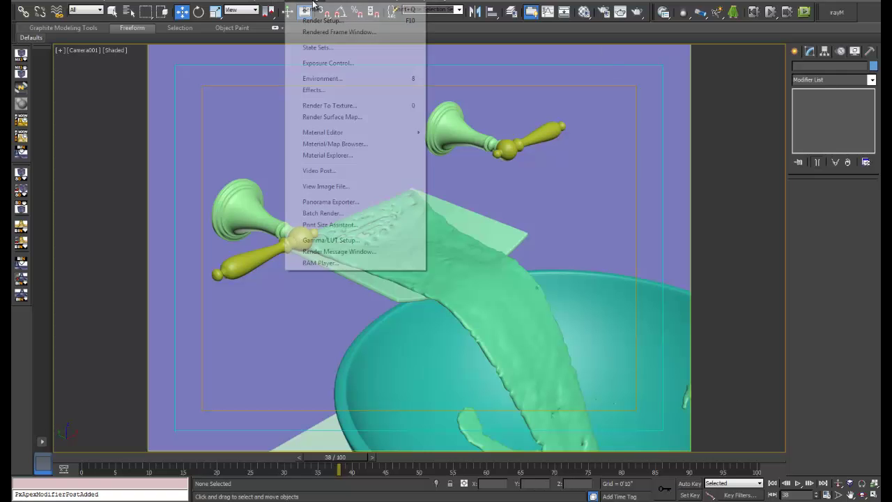
left_click(317, 19)
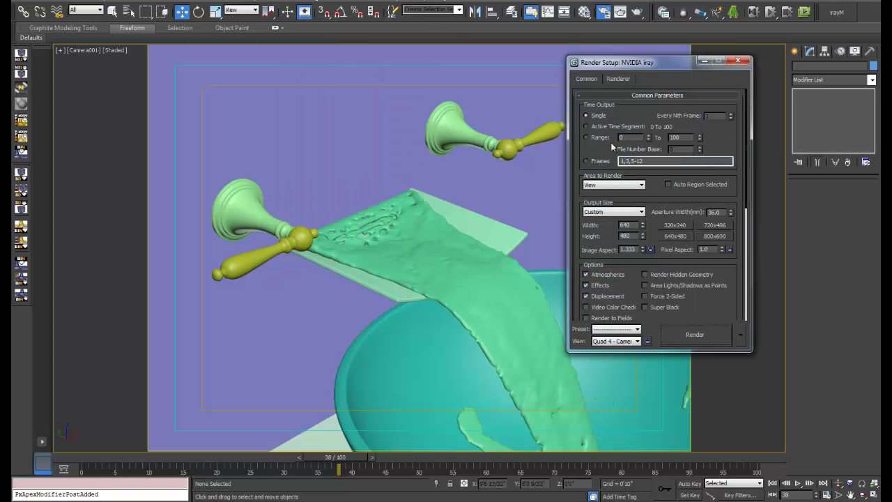
left_click(616, 79)
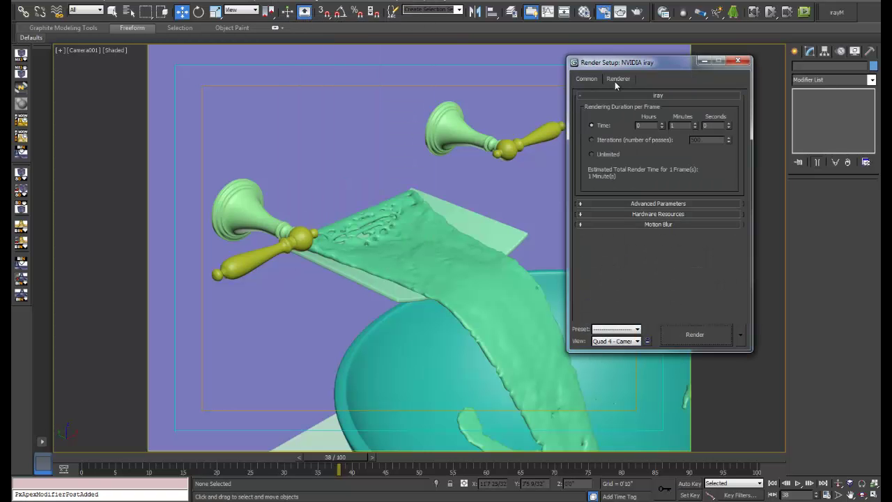
left_click(628, 213)
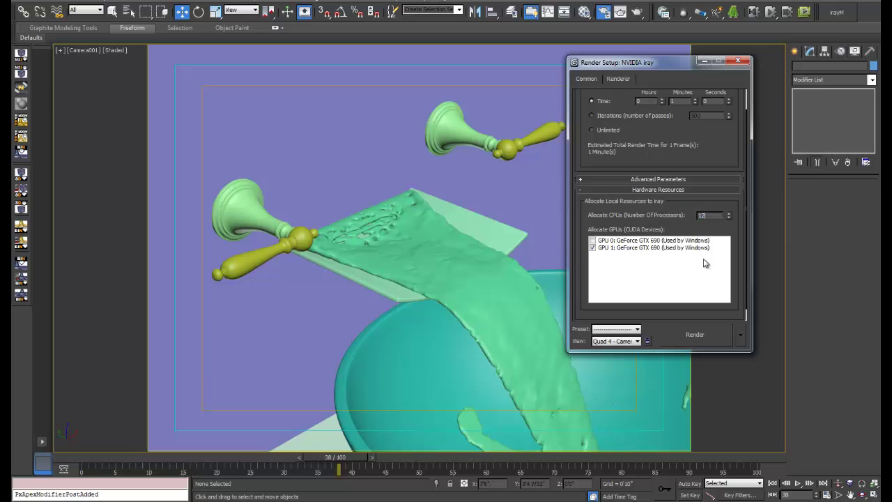
left_click(696, 341)
left_click(740, 335)
left_click(761, 376)
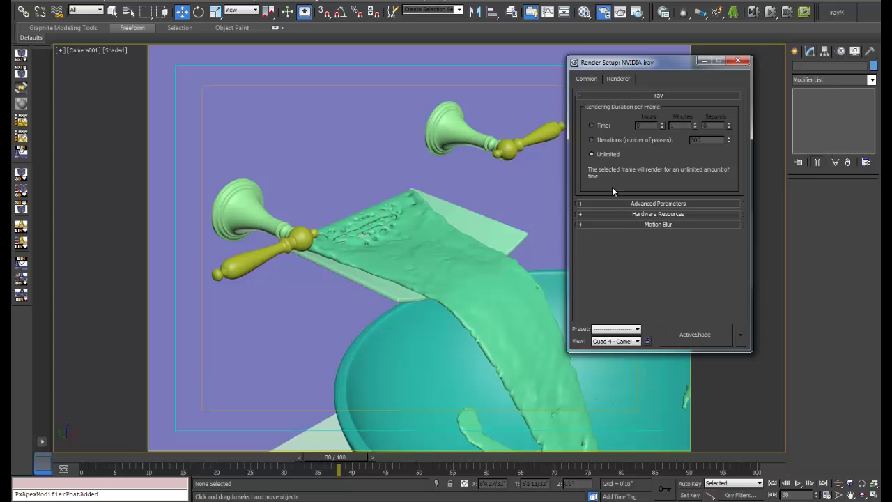
Review the iray advanced parameters, exclude GPU 0 from the hardware resources and start an ActiveShade render of the camera view
left_click(621, 204)
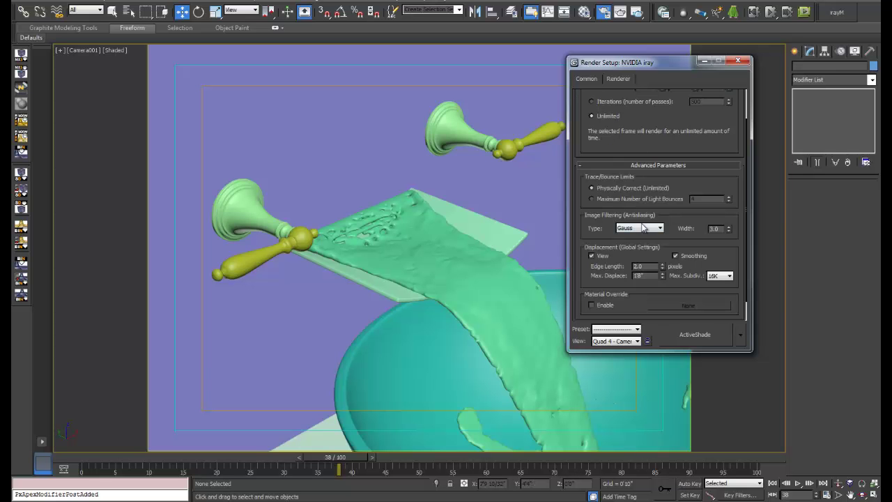
left_click(640, 228)
left_click(693, 166)
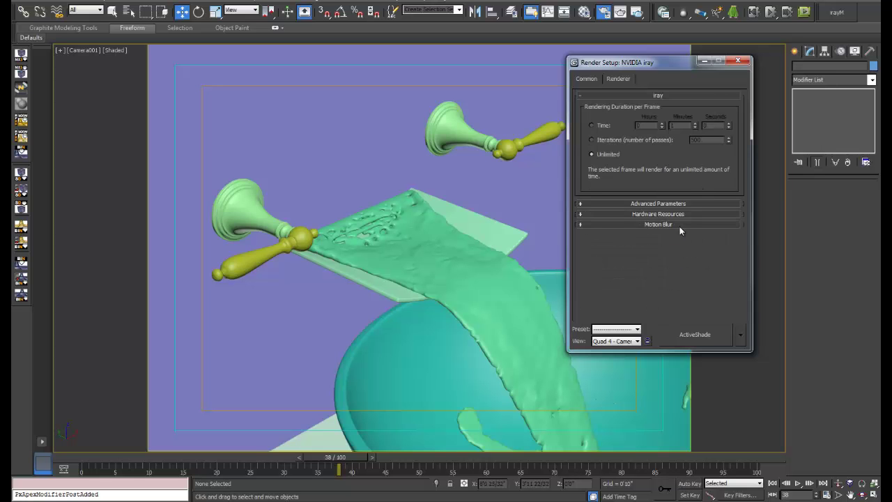
left_click(655, 214)
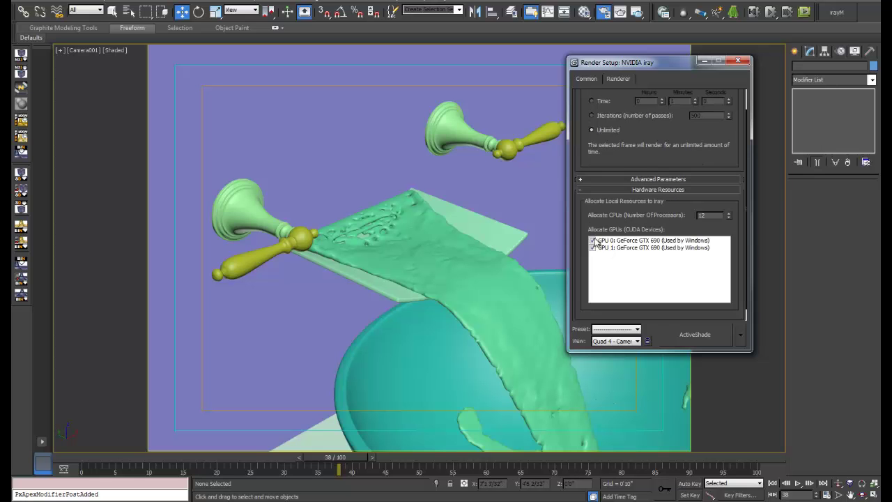
left_click(593, 241)
left_click(710, 337)
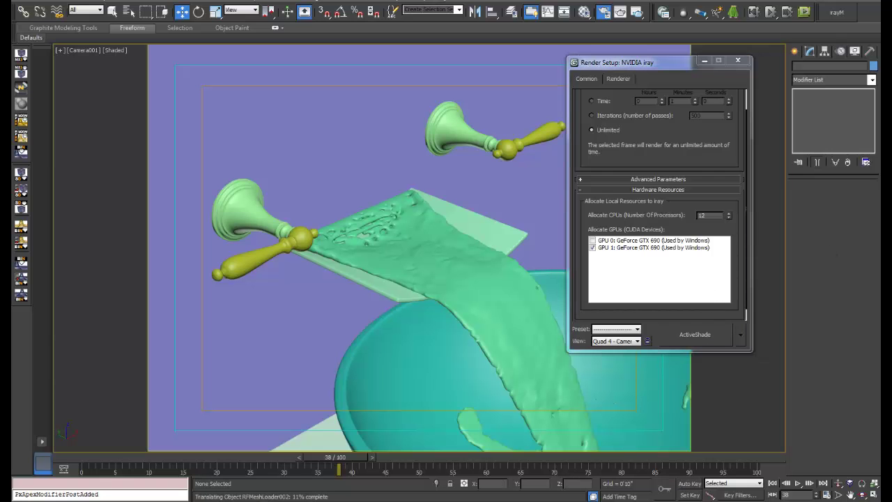
Arrange the ActiveShade and Render Setup windows to check the render, and close both
left_click_drag(368, 63, 332, 62)
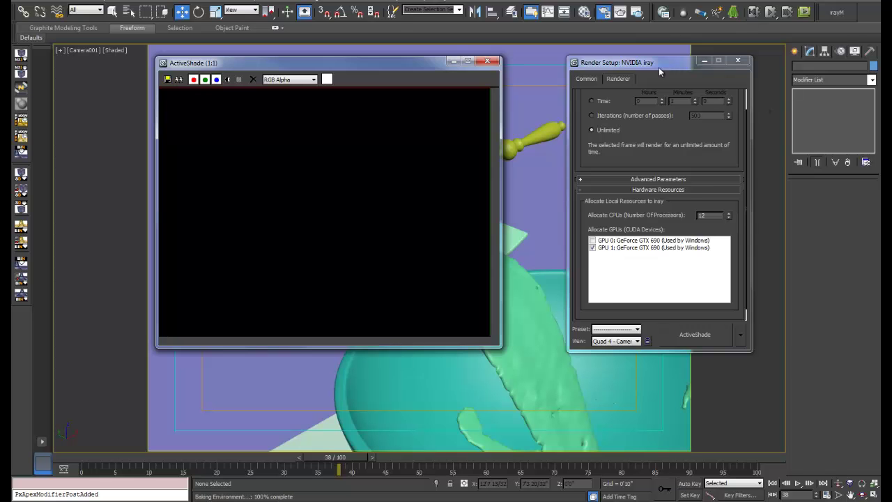
left_click_drag(658, 67, 690, 62)
left_click(735, 329)
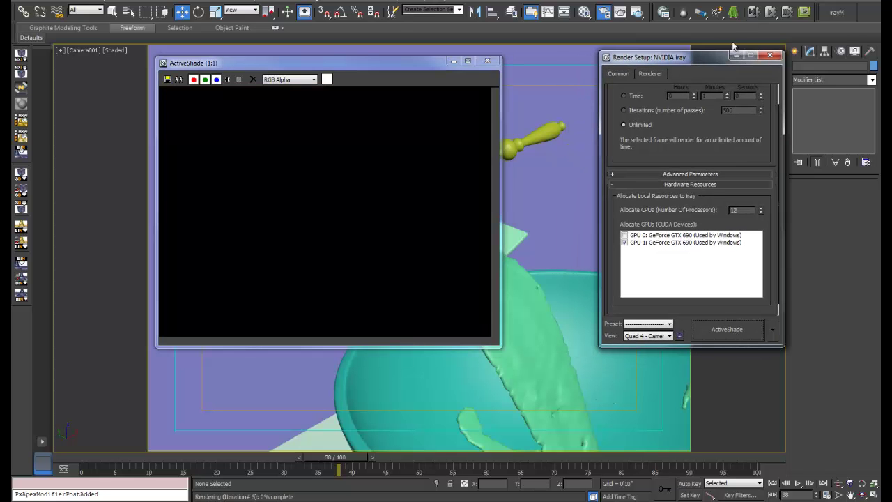
left_click_drag(369, 66, 223, 124)
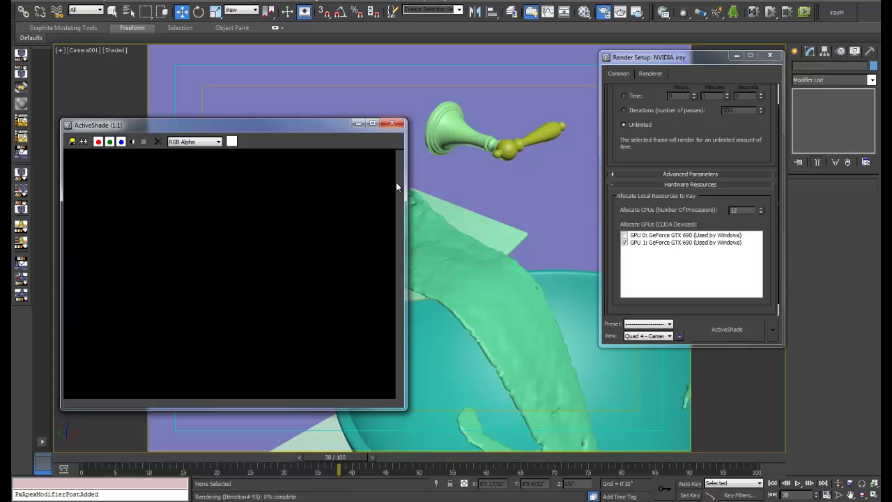
left_click(392, 122)
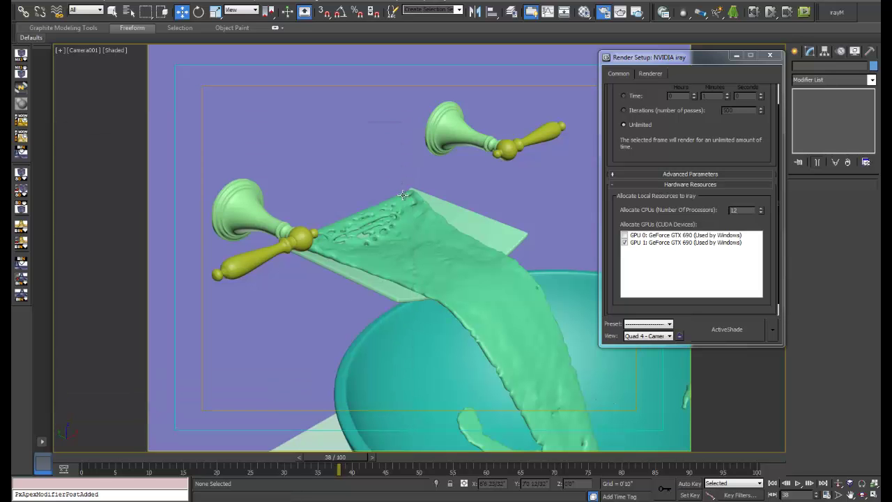
left_click(769, 55)
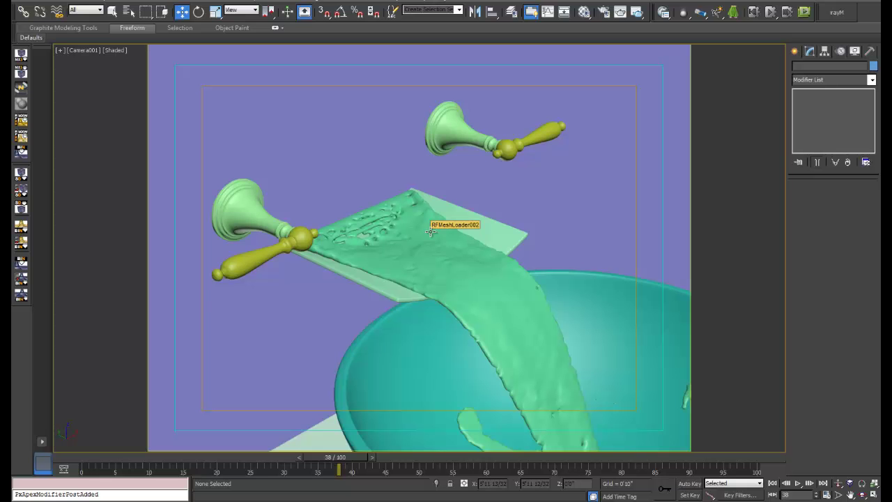
Open the Material Editor and browse the material types available for the first slot without choosing one
left_click(306, 1)
key("Escape")
key("m")
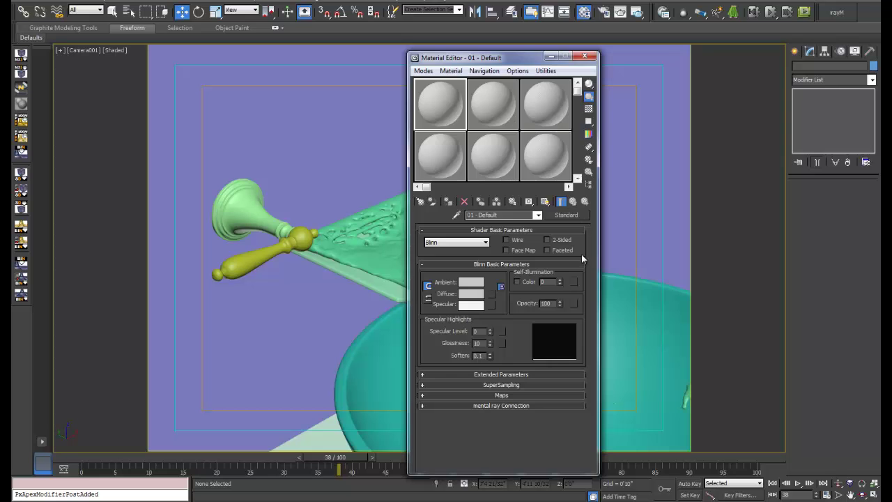
left_click(573, 215)
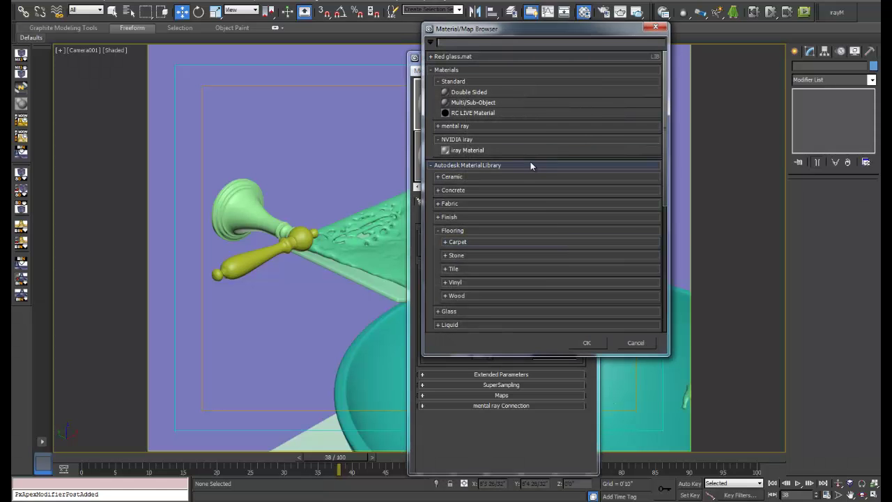
left_click(635, 342)
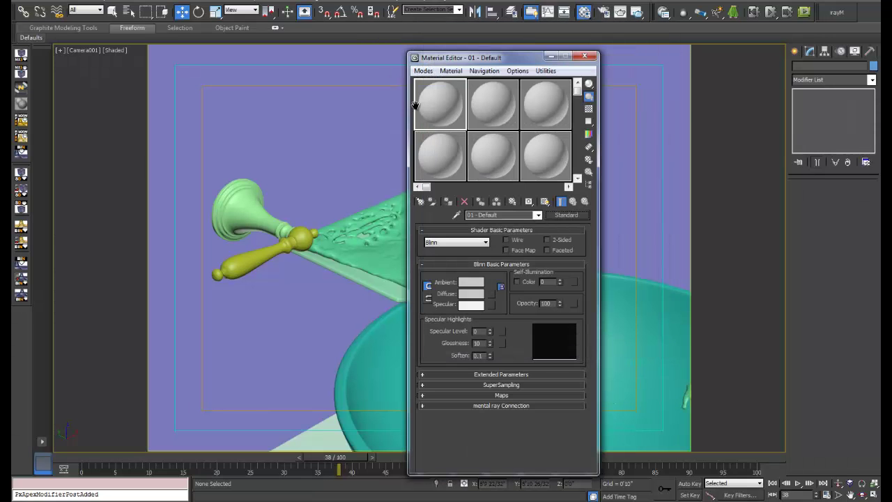
Load bottle.hdr from the desktop as a Bitmap map in the first material slot, accepting the default HDRI load settings
left_click(419, 202)
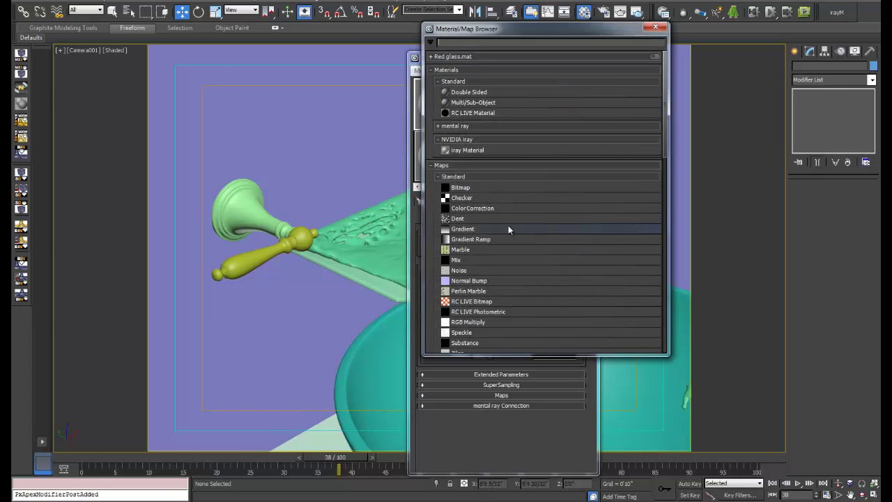
double_click(461, 188)
left_click(105, 20)
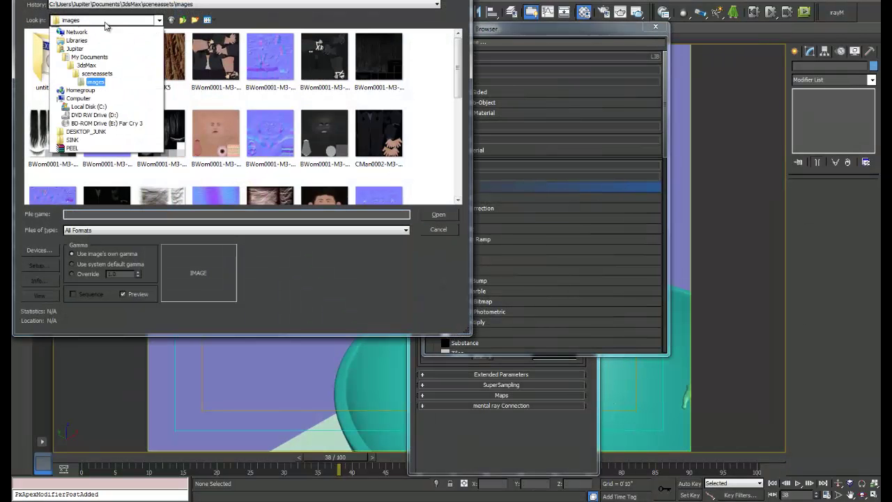
left_click(70, 31)
double_click(306, 105)
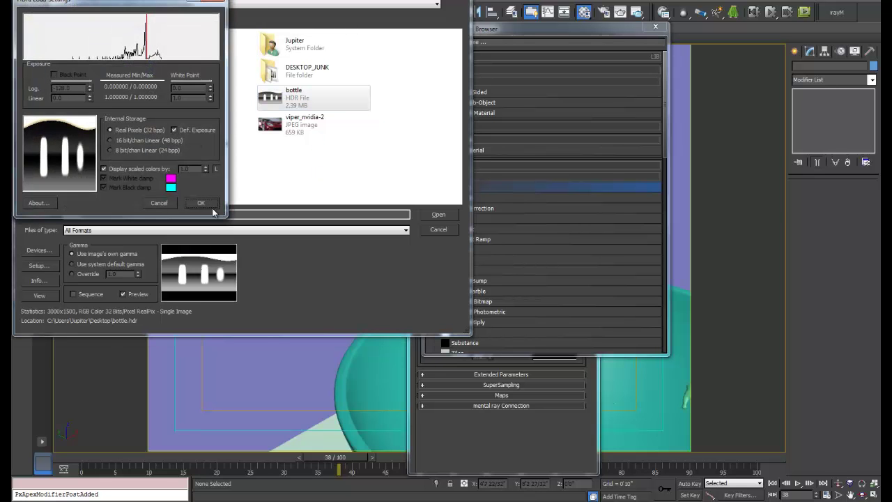
left_click(210, 207)
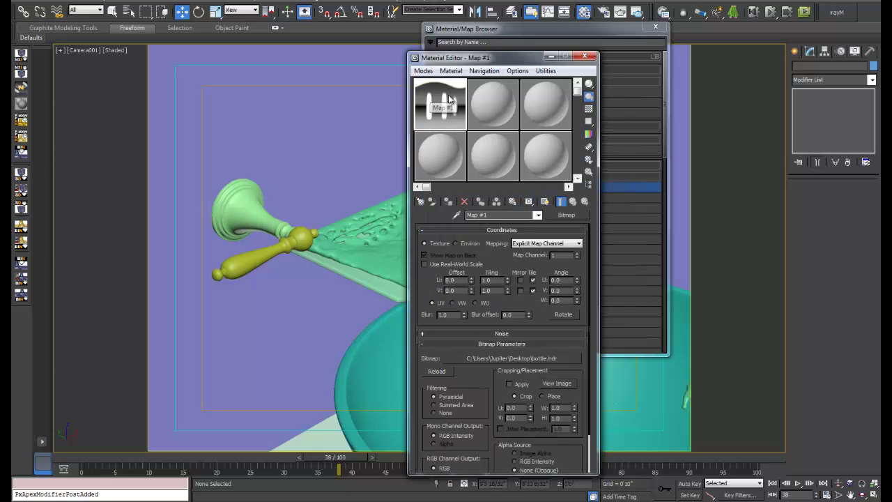
Set the bottle.hdr map's coordinates to Environ with Spherical Environment mapping
left_click(456, 243)
left_click(536, 243)
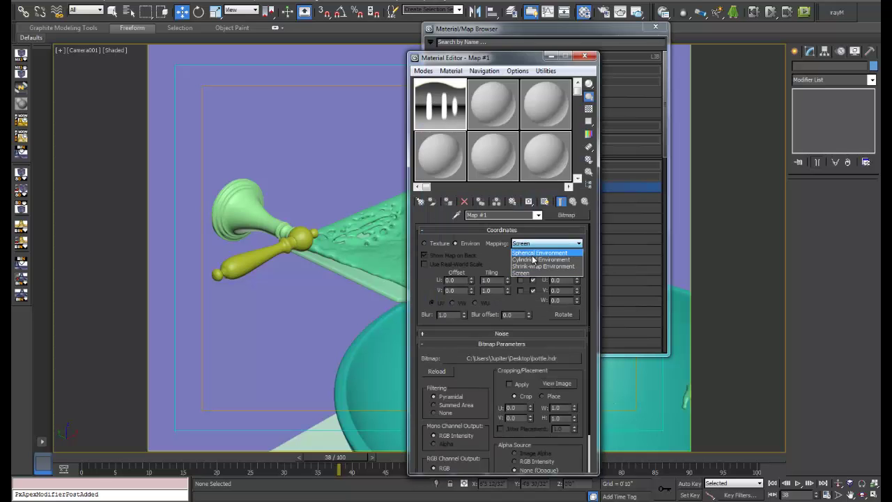
left_click(533, 254)
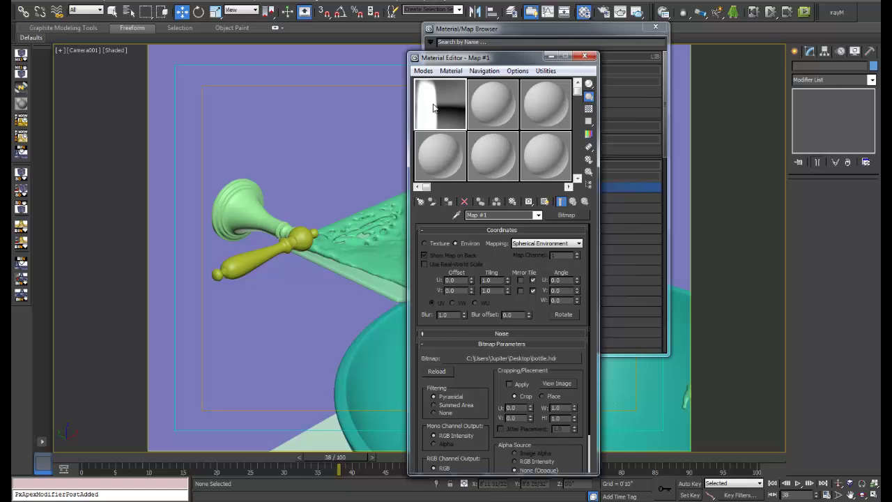
left_click(292, 2)
left_click(306, 23)
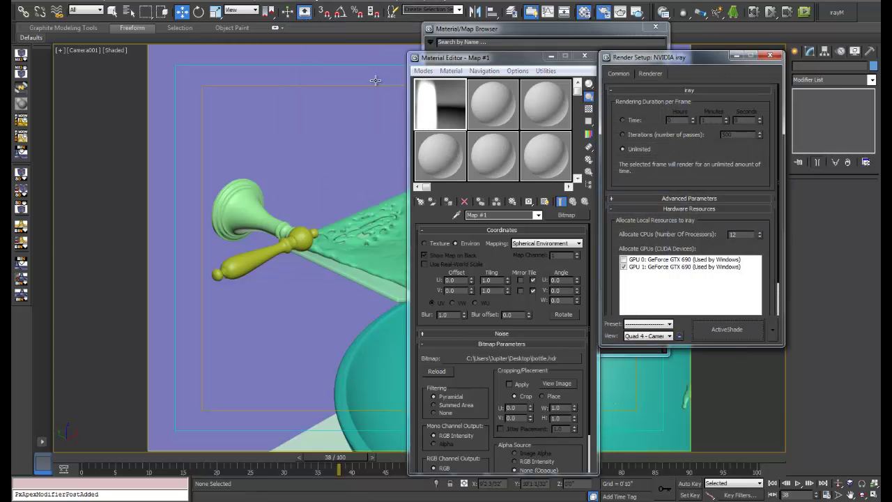
left_click(769, 55)
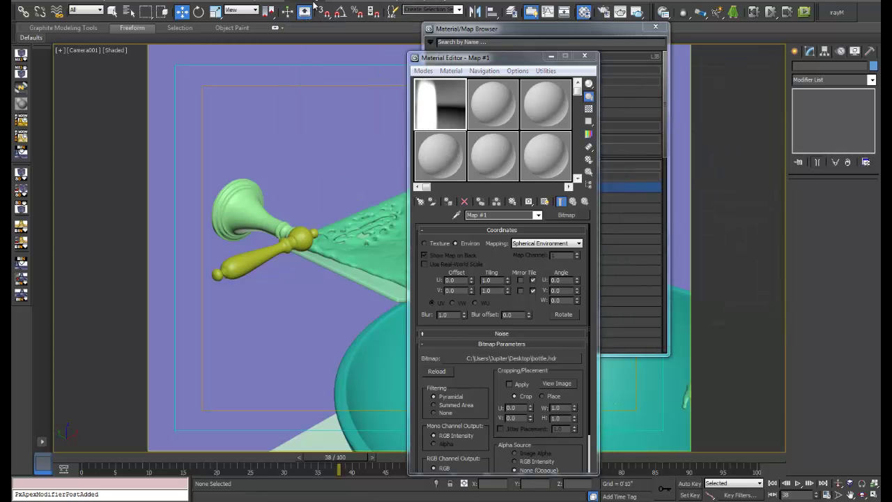
Open the environment settings and assign the bottle.hdr map from the material slot as the environment map
left_click(293, 2)
left_click(321, 78)
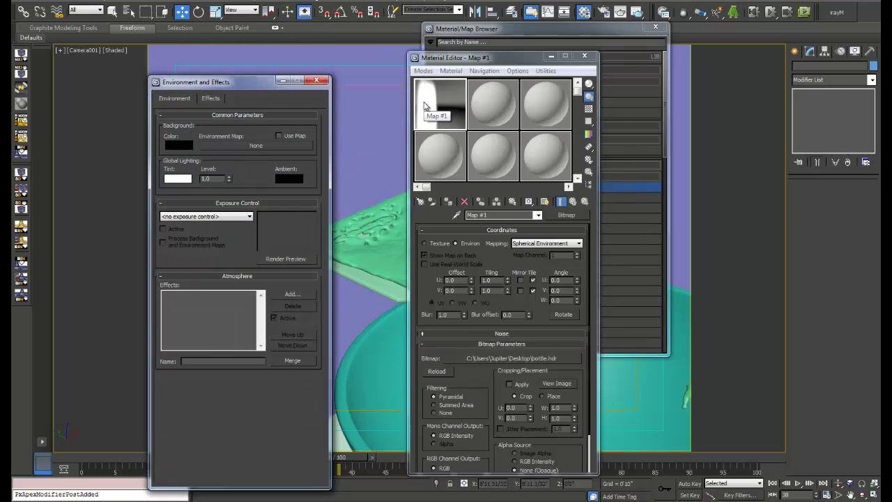
left_click_drag(427, 100, 251, 145)
left_click(218, 315)
Render the camera view in ActiveShade with the HDR environment, closing the environment settings and the Material/Map Browser
left_click(311, 3)
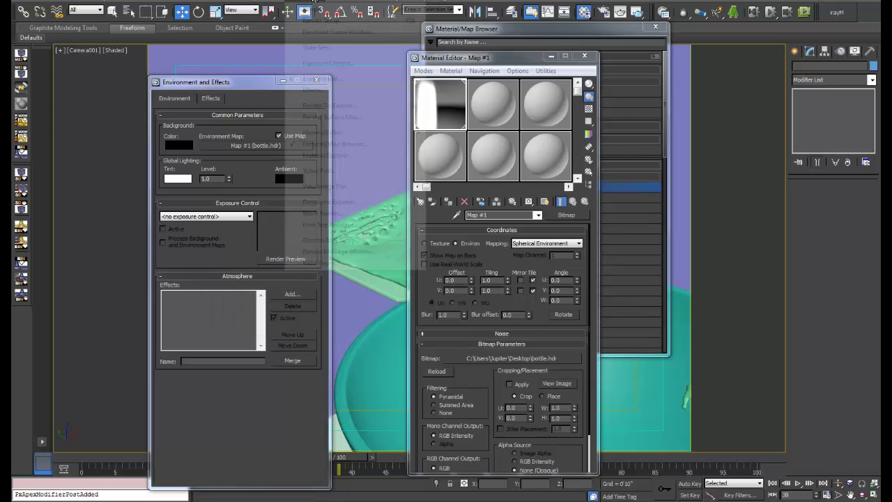
left_click(312, 8)
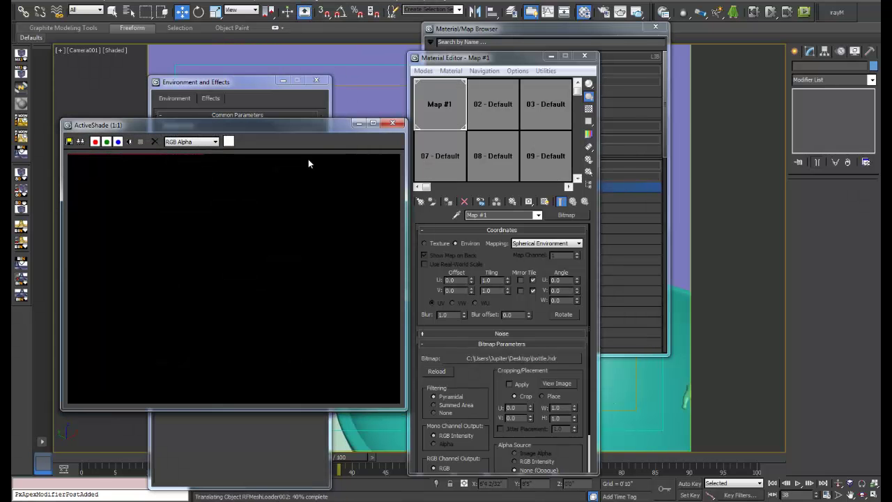
left_click(315, 81)
left_click_drag(569, 52, 690, 43)
left_click_drag(607, 34, 568, 45)
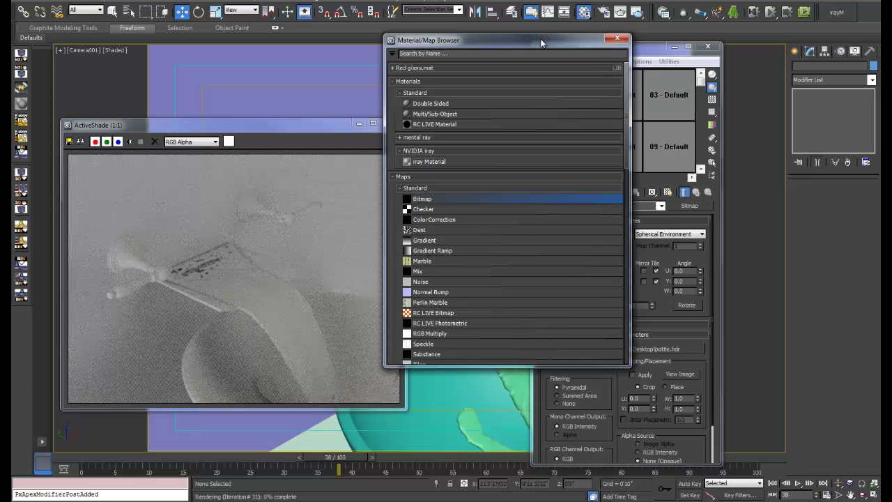
left_click_drag(544, 43, 741, 89)
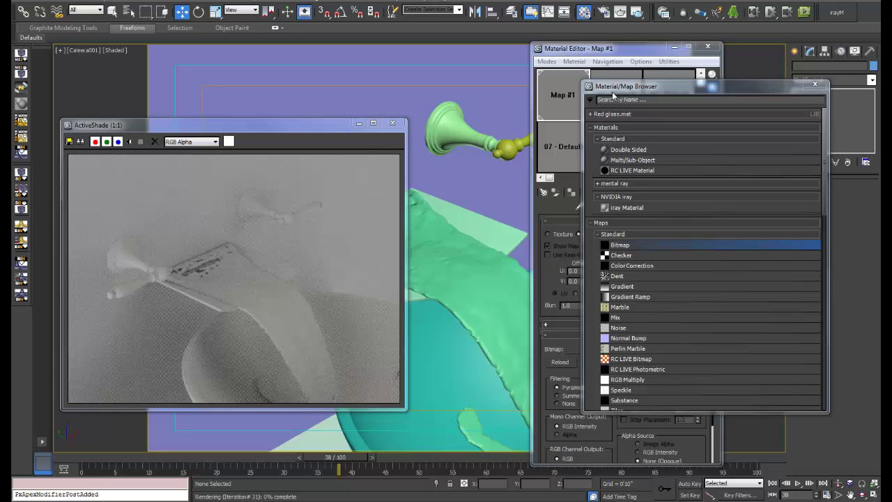
left_click_drag(612, 94, 552, 99)
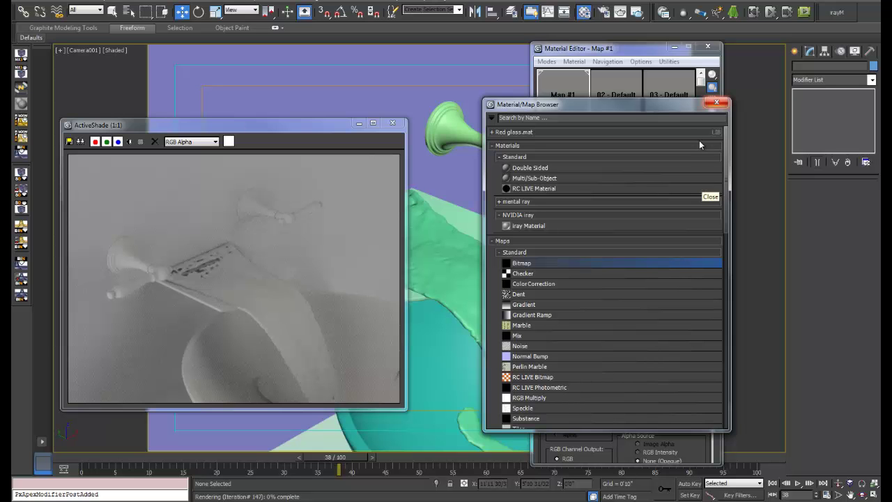
left_click(714, 105)
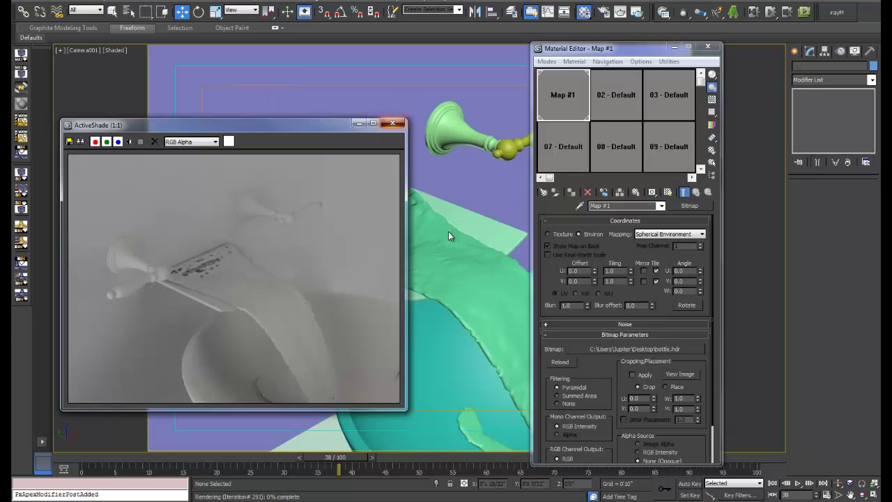
Close the ActiveShade preview and open the render setup for the NVIDIA iray renderer
left_click(391, 124)
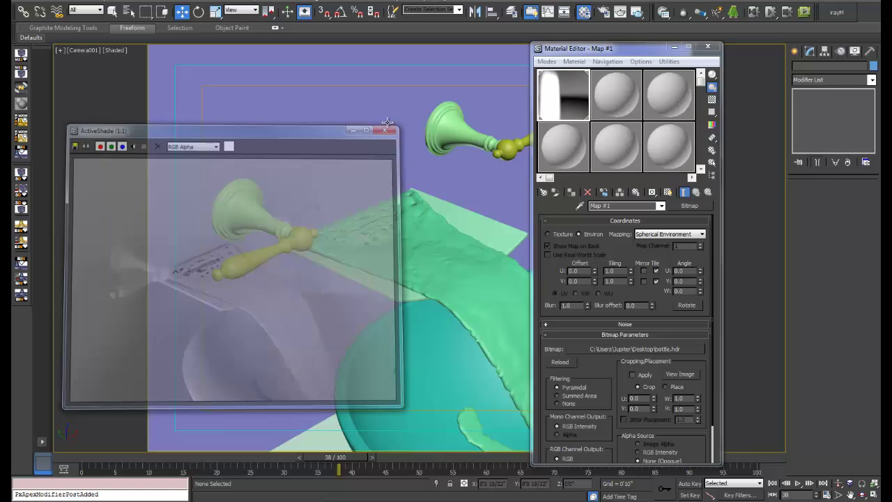
left_click(294, 2)
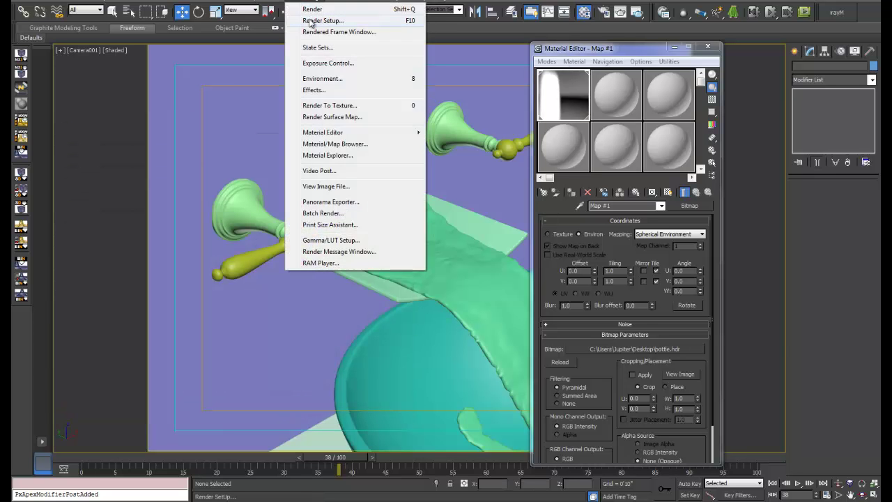
left_click(314, 19)
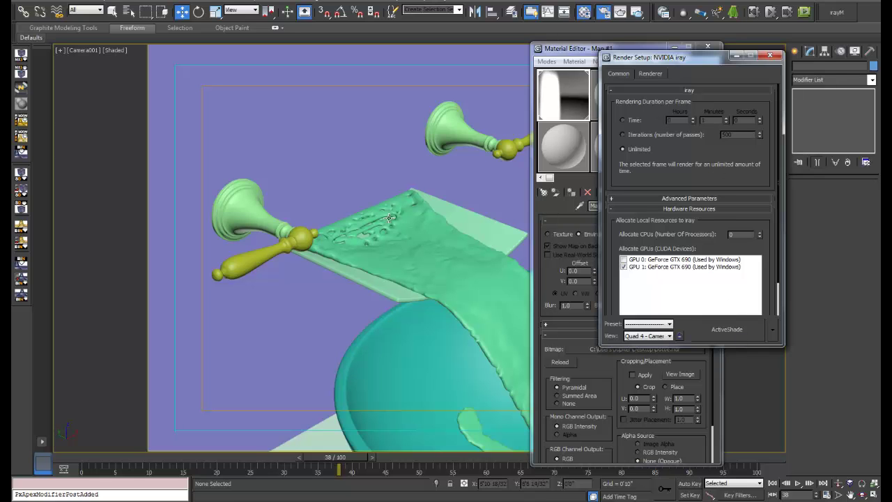
Check the rendering control options in the water mesh's object properties
left_click(398, 257)
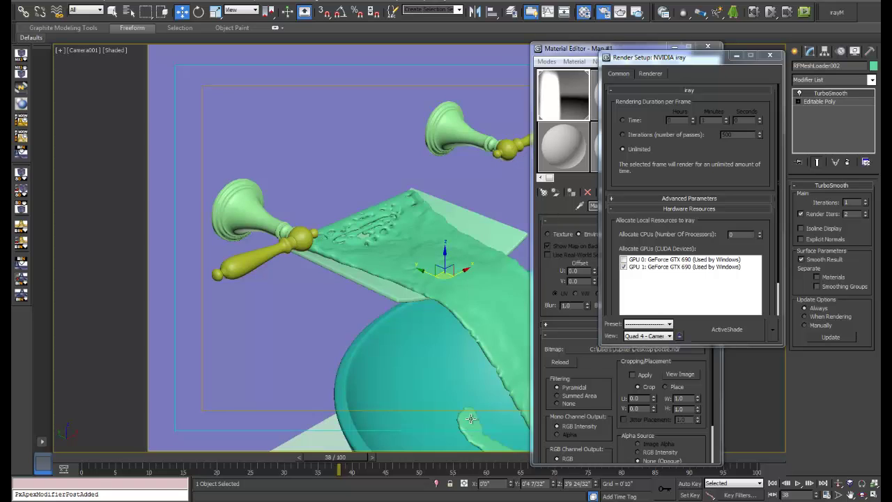
right_click(476, 331)
left_click(540, 393)
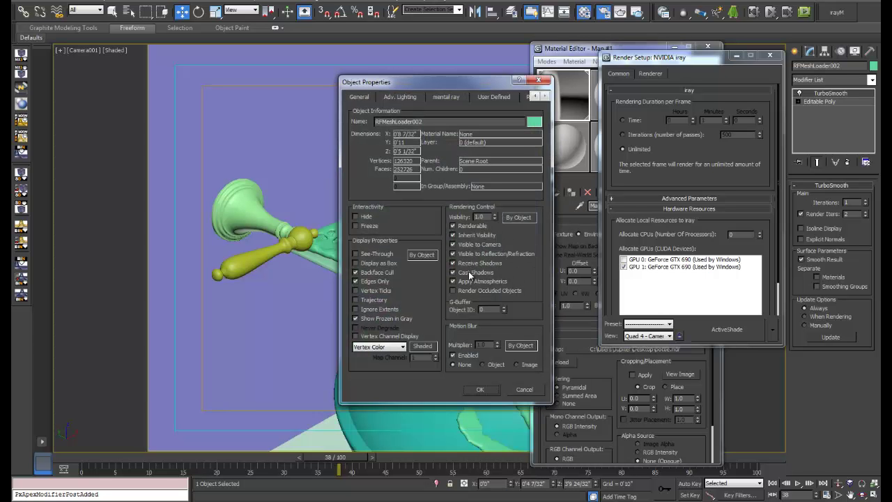
left_click(480, 389)
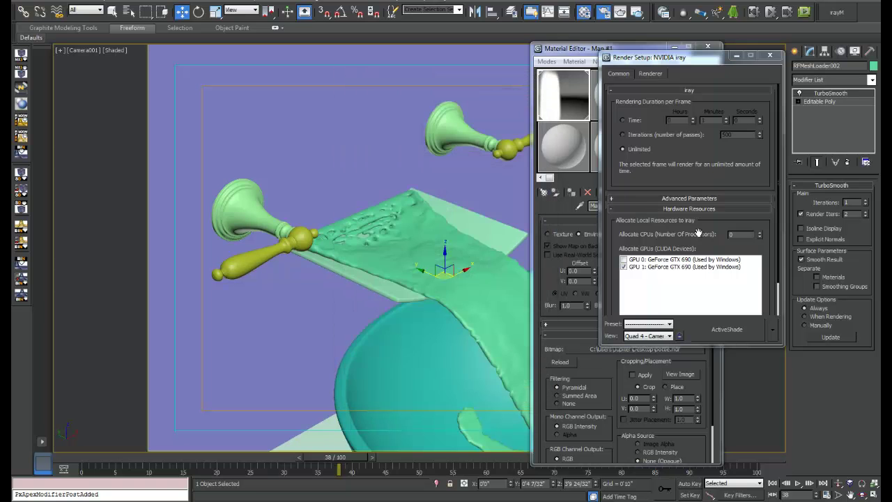
Start an ActiveShade render of the camera view and orbit the camera to test how the preview updates
left_click(727, 329)
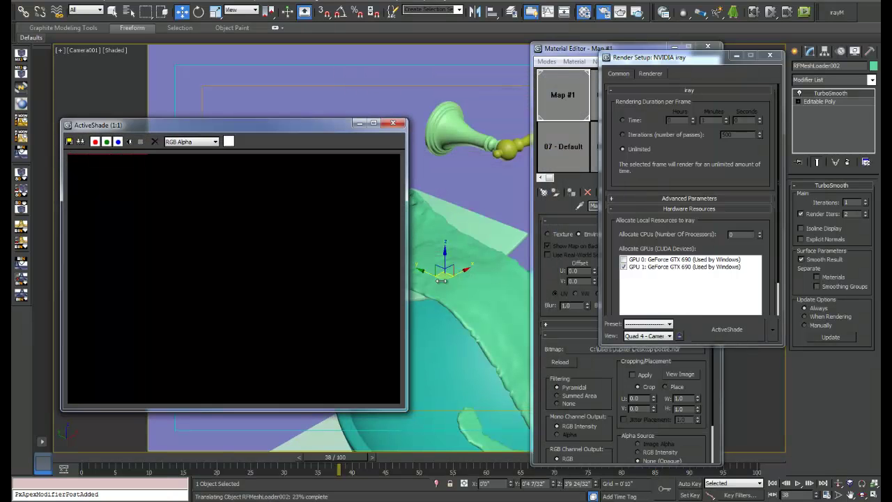
left_click_drag(316, 126, 305, 101)
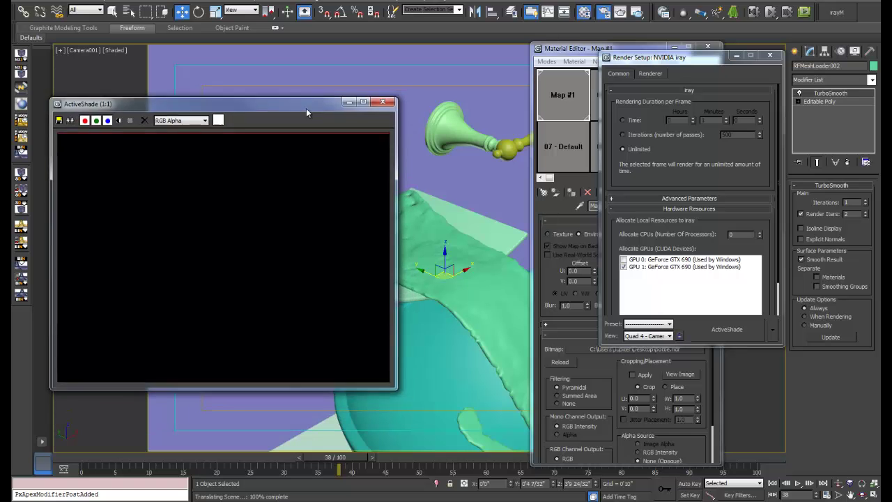
left_click(862, 497)
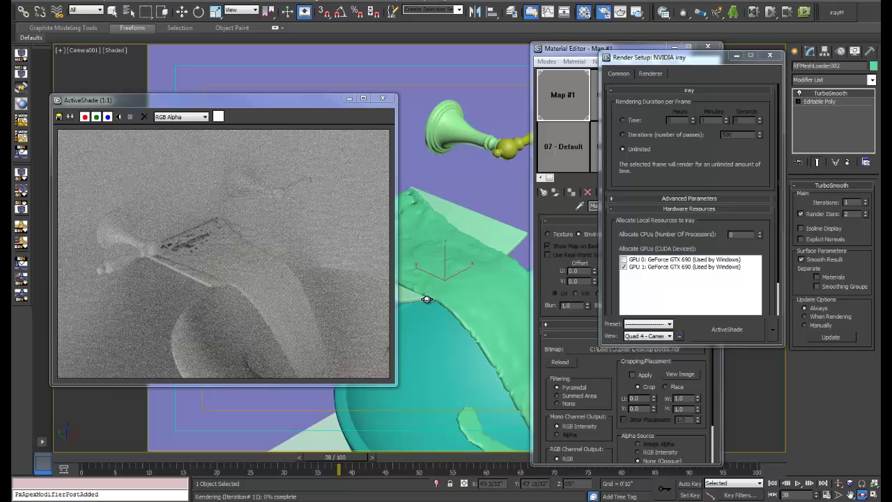
left_click_drag(426, 299, 389, 269)
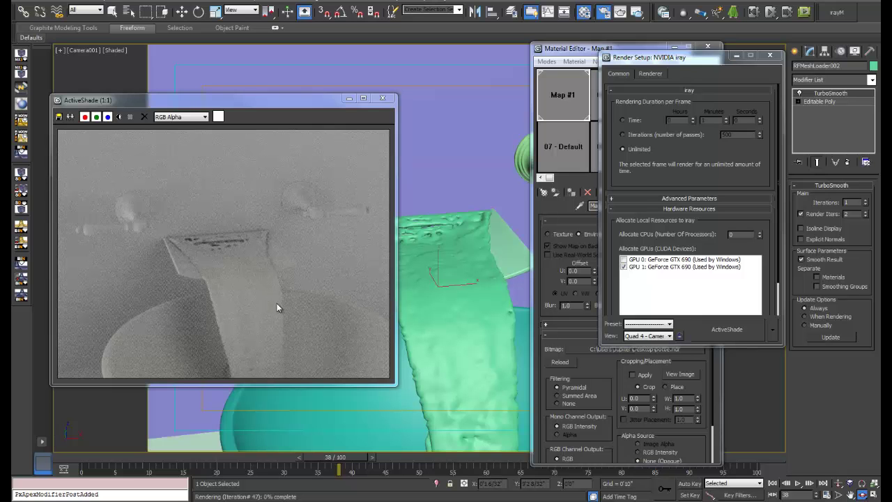
middle_click_drag(277, 307, 456, 333, "alt")
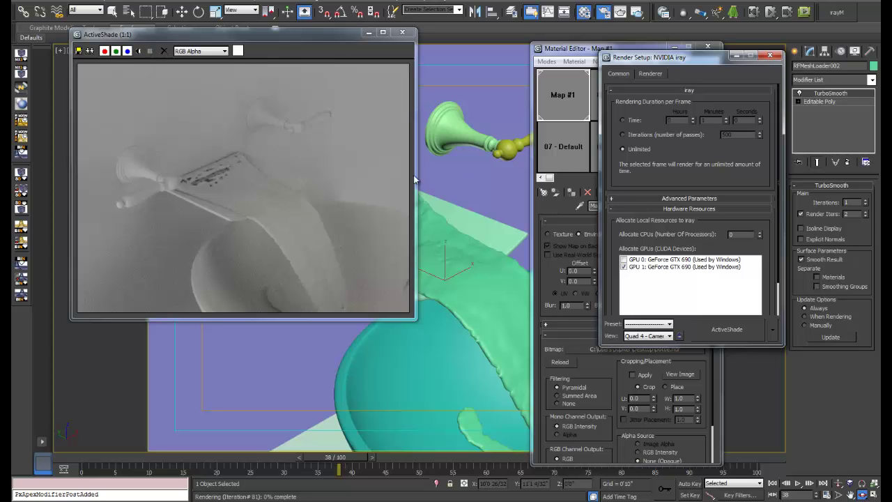
left_click(423, 257)
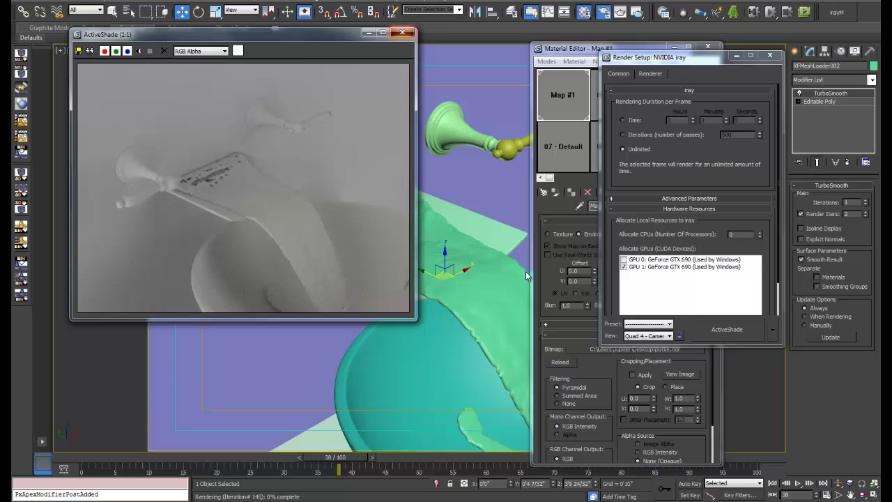
Allocate 1 CPU and also enable GPU 0 for iray, closing the render setup
left_click(629, 262)
left_click(624, 259)
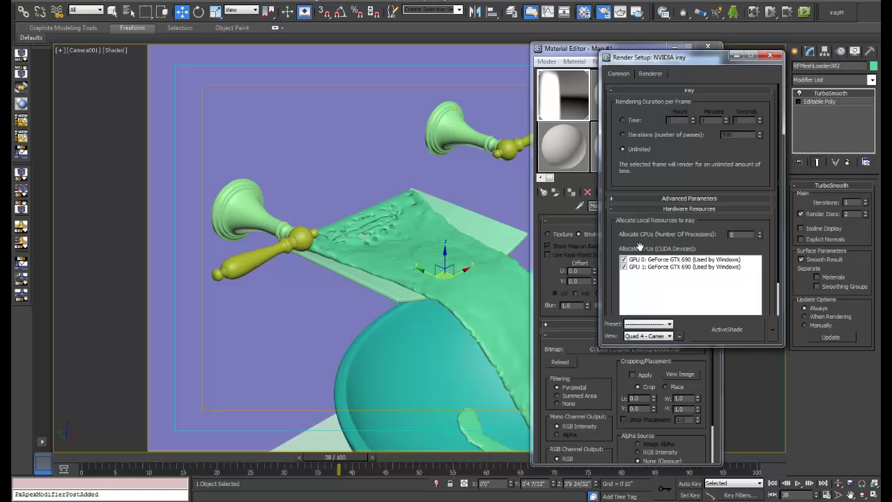
left_click(769, 55)
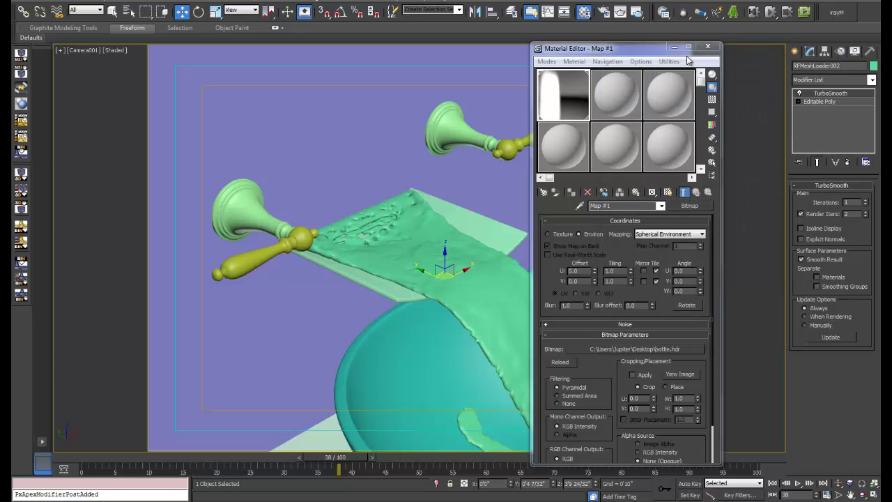
Change the 02 - Default material in the second slot from Standard to iray Material
left_click(603, 92)
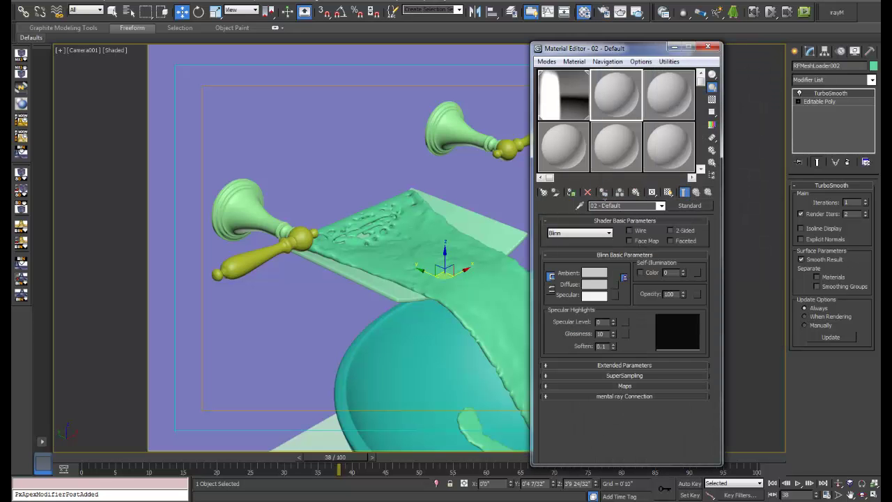
left_click(679, 206)
left_click(558, 321)
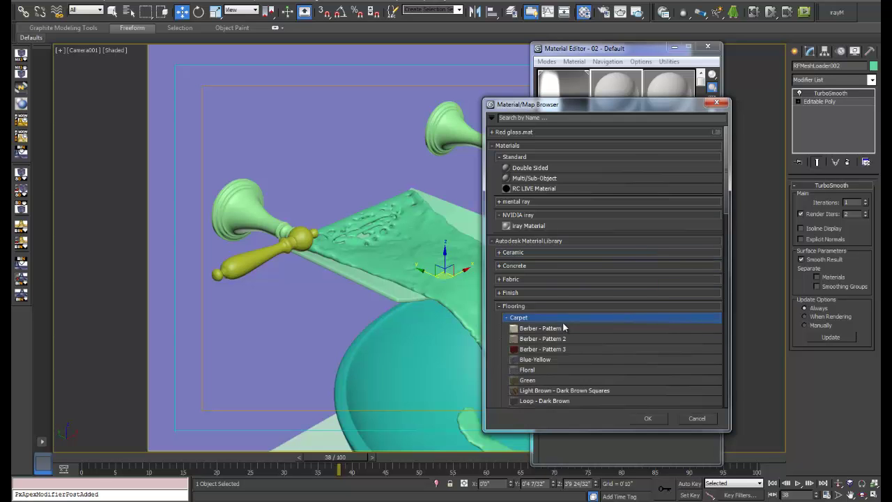
left_click(533, 306)
scroll(545, 333, "down", 2)
scroll(561, 357, "up", 2)
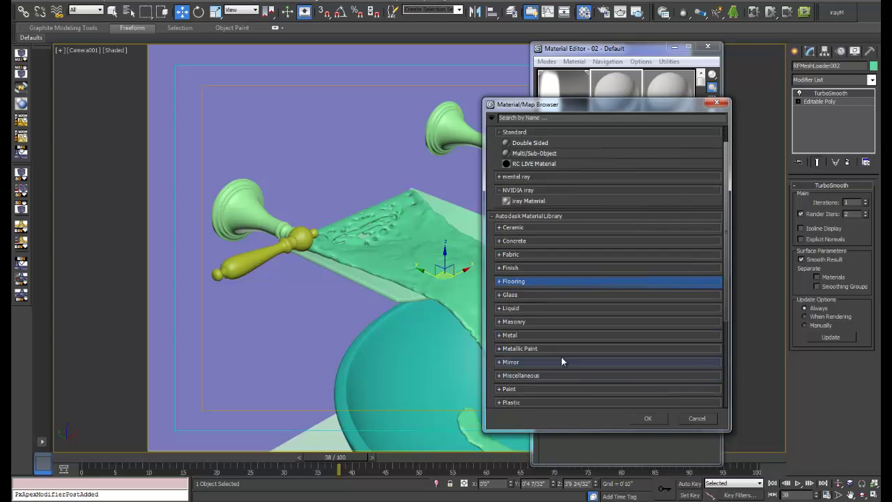
double_click(526, 225)
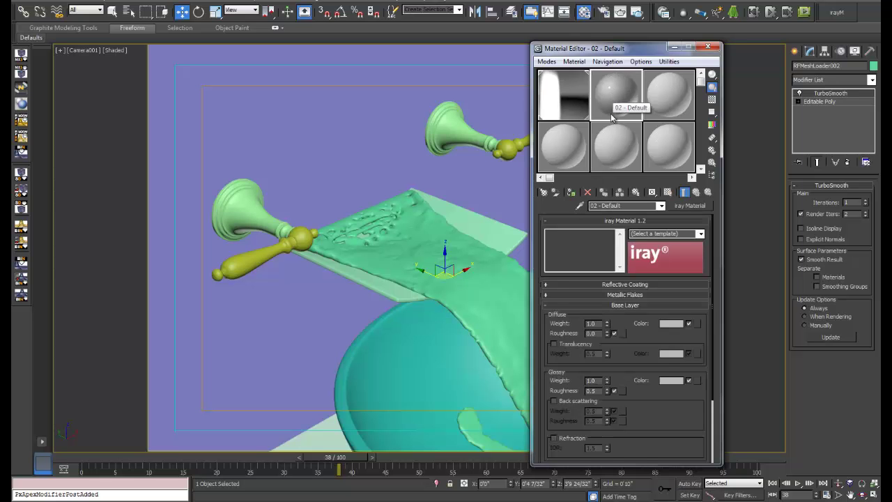
Set the material's template to Metal - aluminum - polished and assign it to both faucet handles and their bases
left_click(665, 233)
left_click(686, 233)
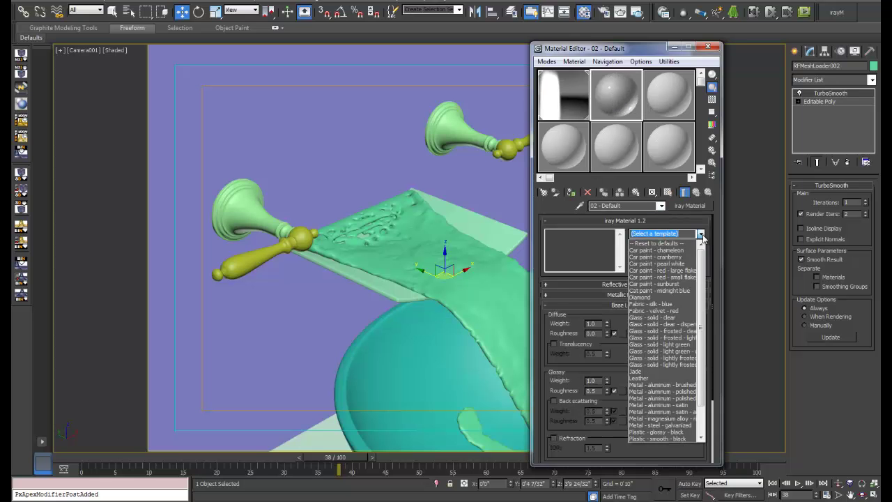
scroll(662, 362, "down", 3)
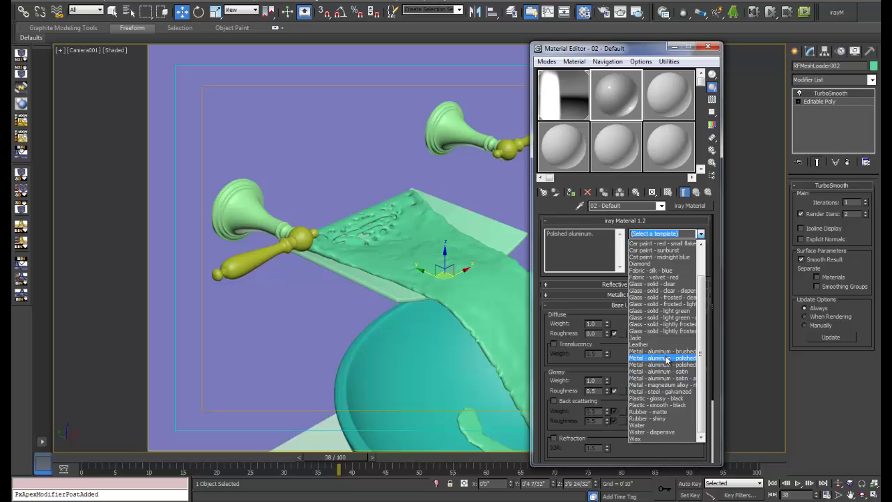
left_click(667, 359)
left_click_drag(596, 117, 479, 152)
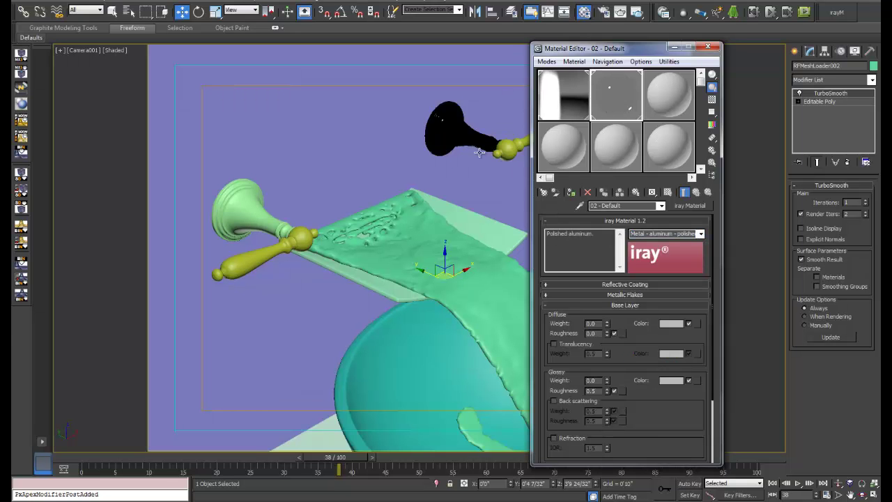
left_click_drag(580, 112, 288, 250)
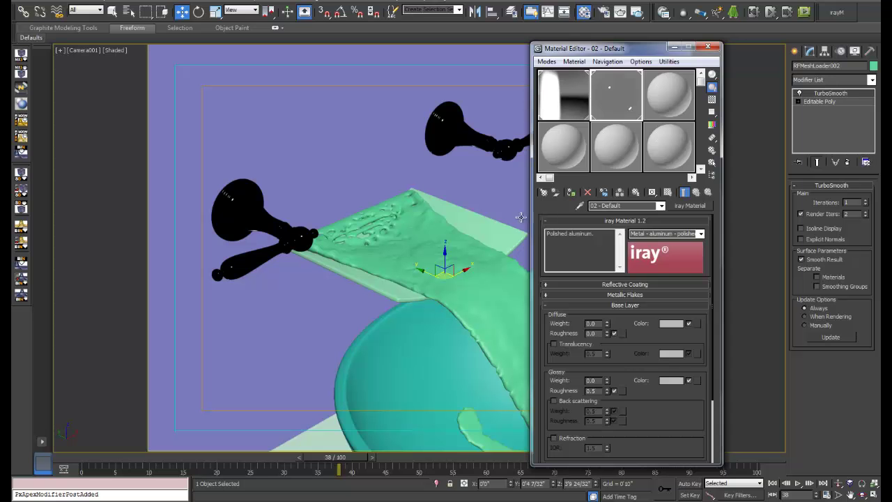
Load an iray Material with the Metal - aluminum - brushed template in the third slot and assign it to the spout
left_click(669, 95)
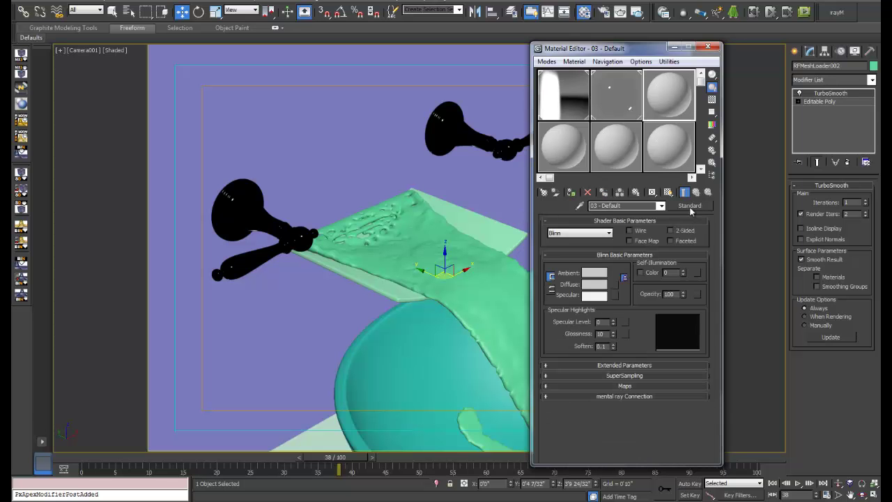
left_click(543, 193)
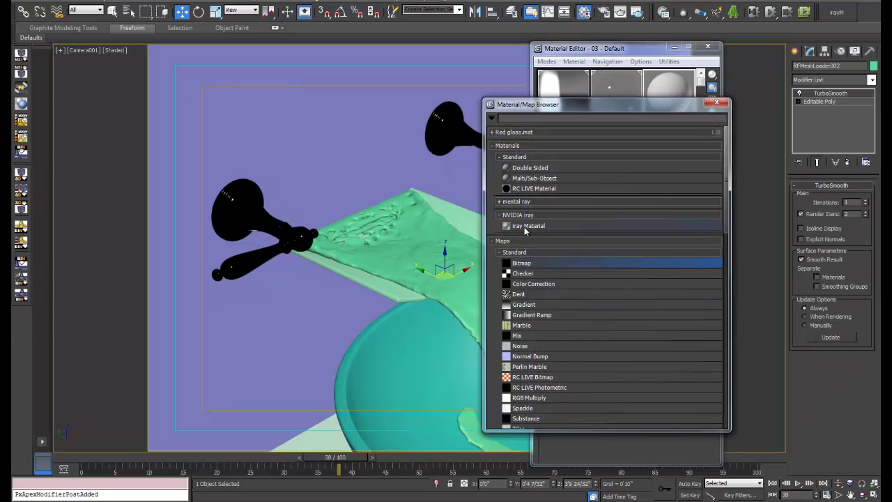
double_click(524, 226)
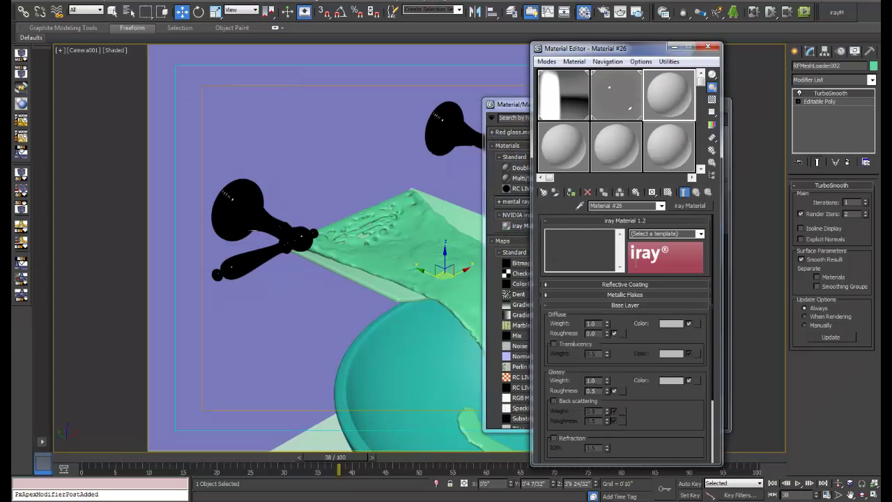
left_click(701, 235)
scroll(666, 335, "down", 5)
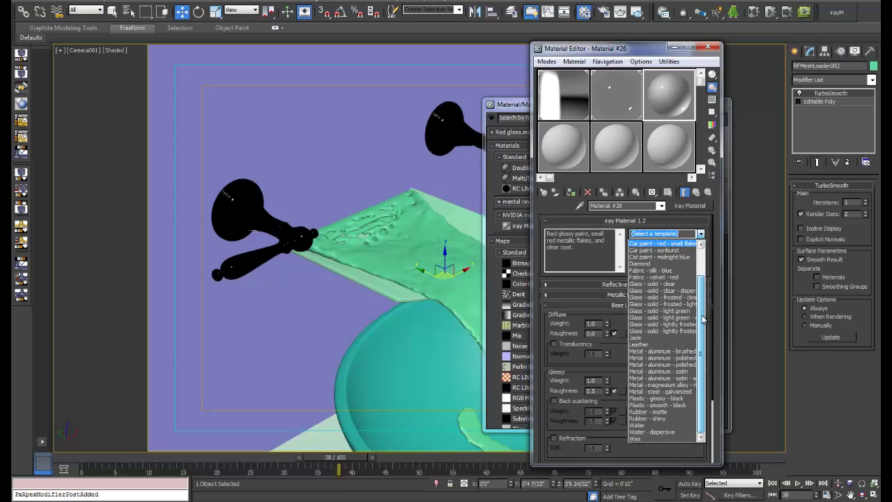
left_click(674, 353)
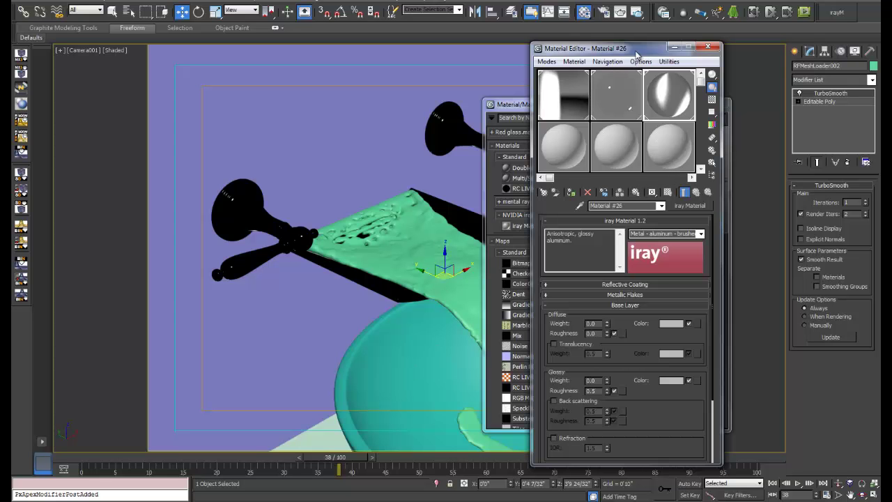
Change the 07 - Default material to an iray Material with the Water template and assign it to the water mesh
left_click(568, 141)
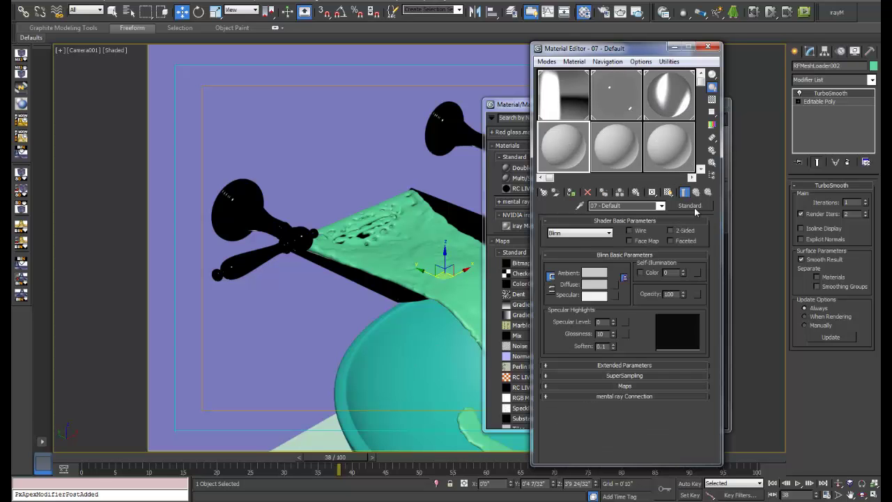
left_click(690, 205)
double_click(533, 227)
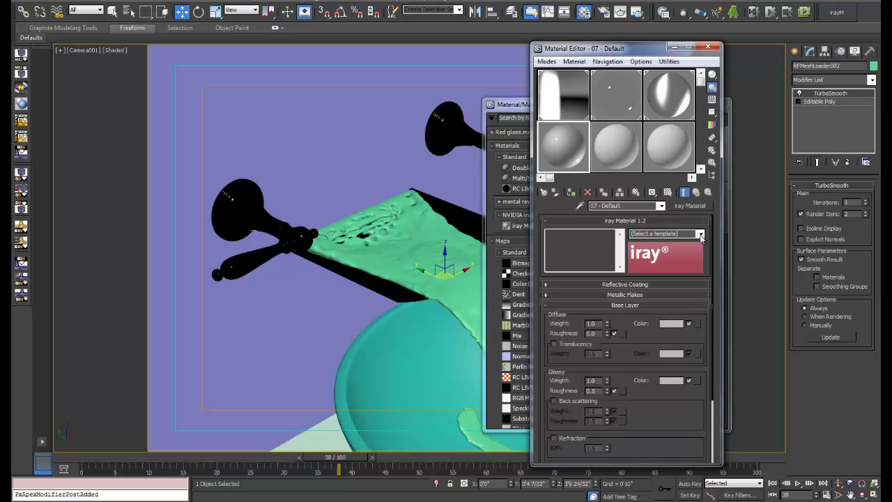
left_click(698, 233)
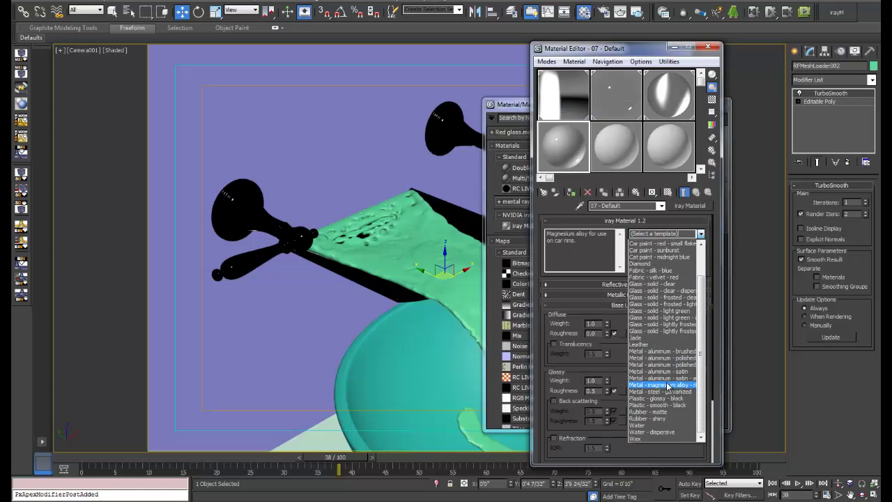
left_click(653, 431)
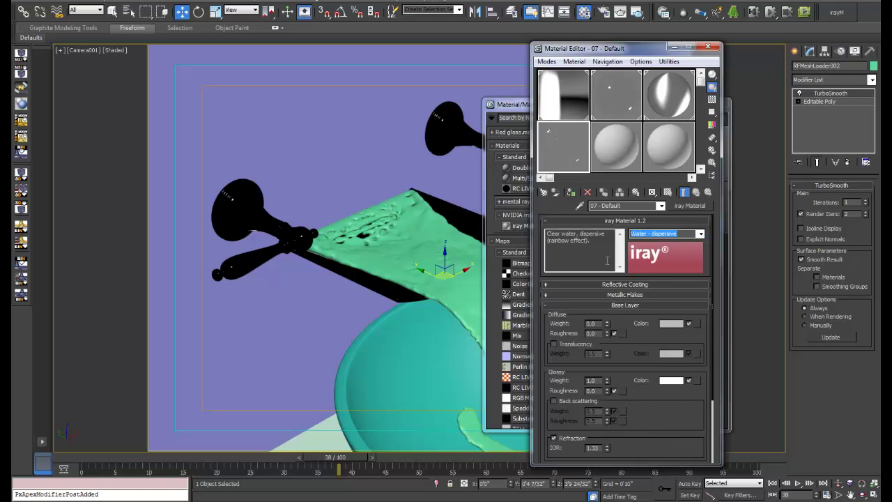
left_click(683, 234)
left_click(700, 235)
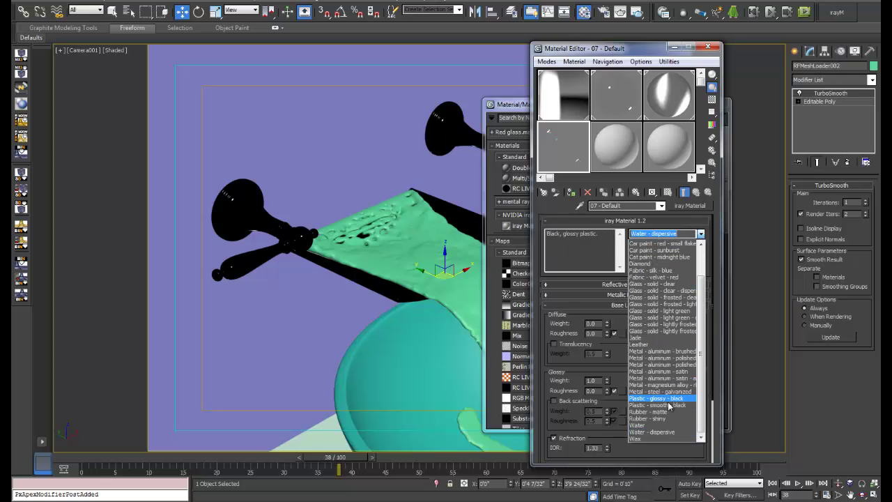
left_click(648, 437)
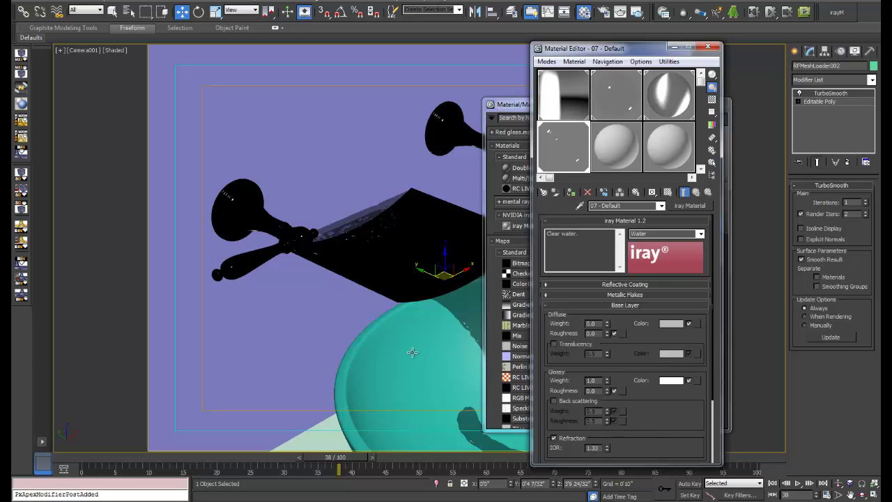
left_click(689, 206)
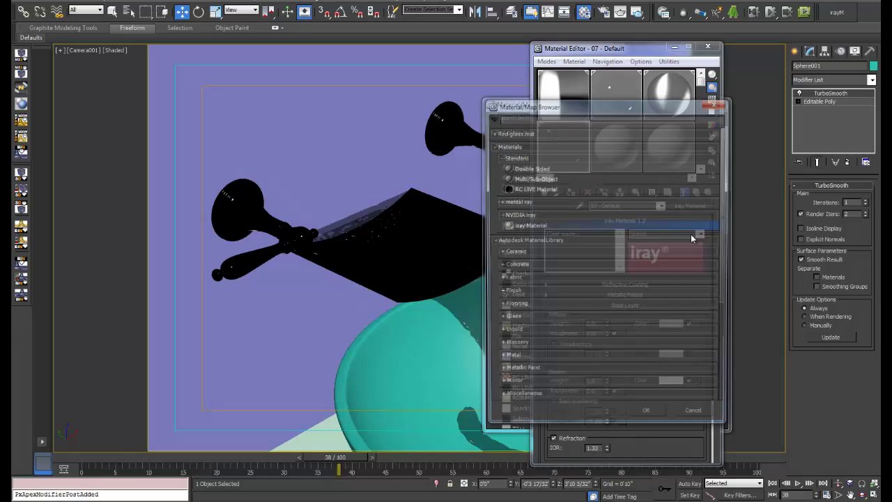
left_click(609, 374)
scroll(589, 349, "down", 2)
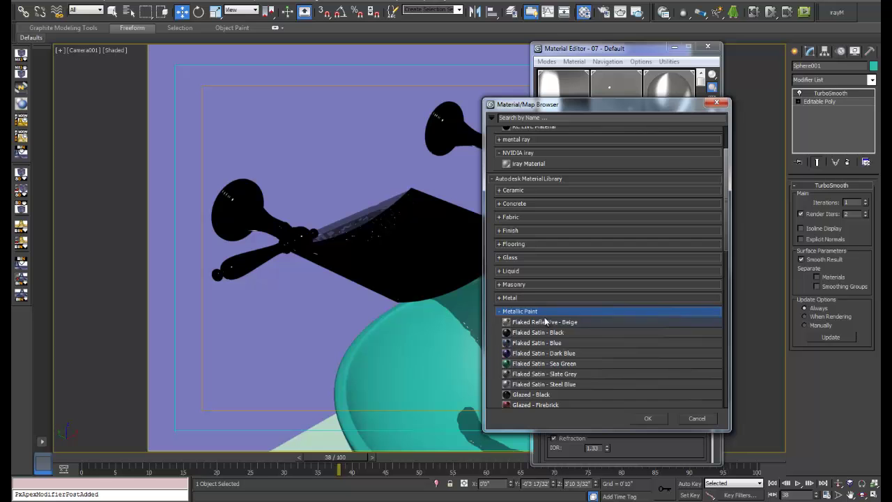
scroll(582, 305, "up", 2)
double_click(528, 185)
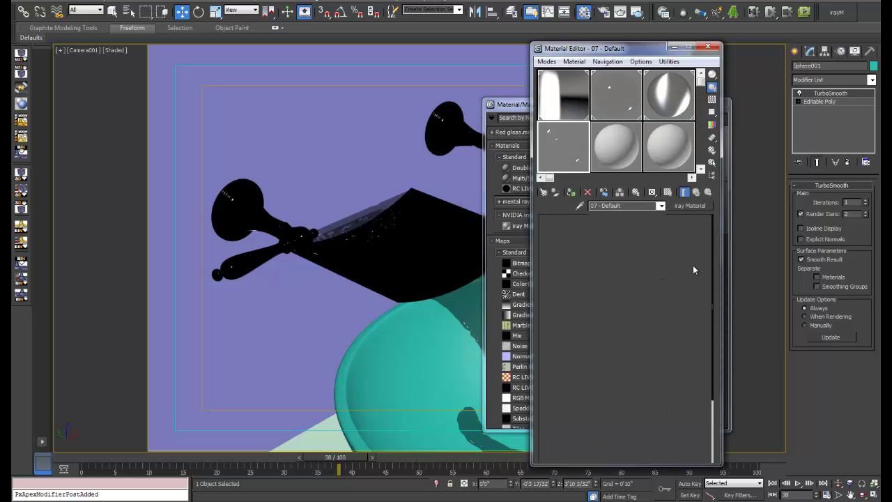
left_click(671, 233)
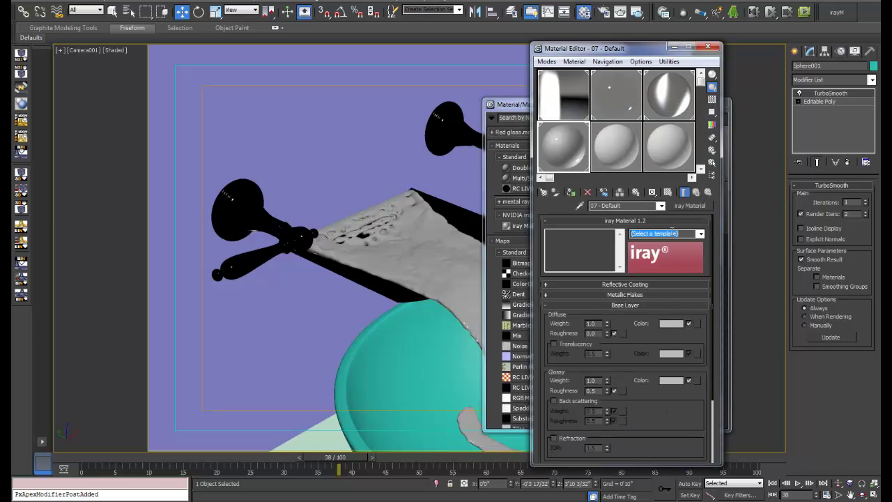
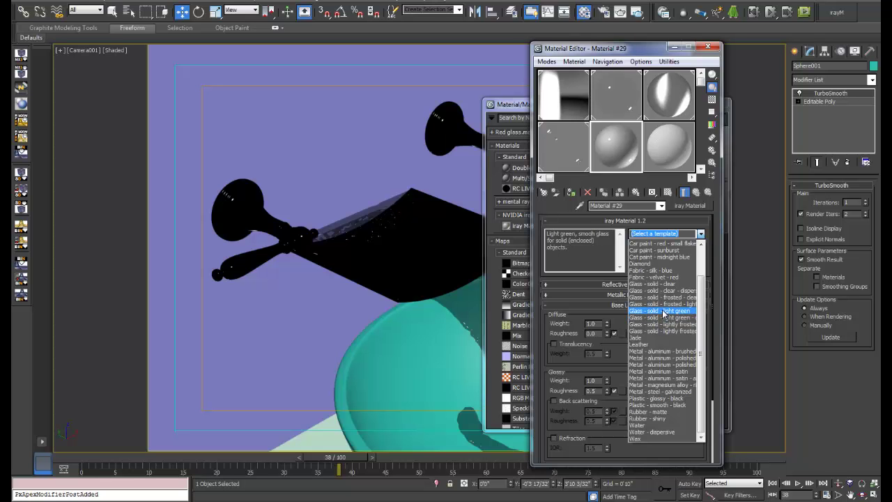
Apply the Glass - solid - light green template to the basin's iray material and expand its Volume, Anisotropy and Thin Film settings
left_click(663, 310)
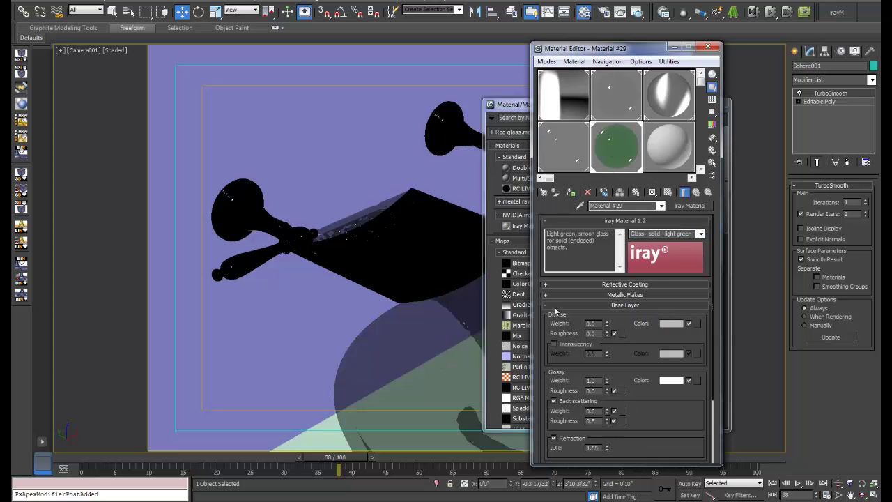
scroll(542, 310, "down", 3)
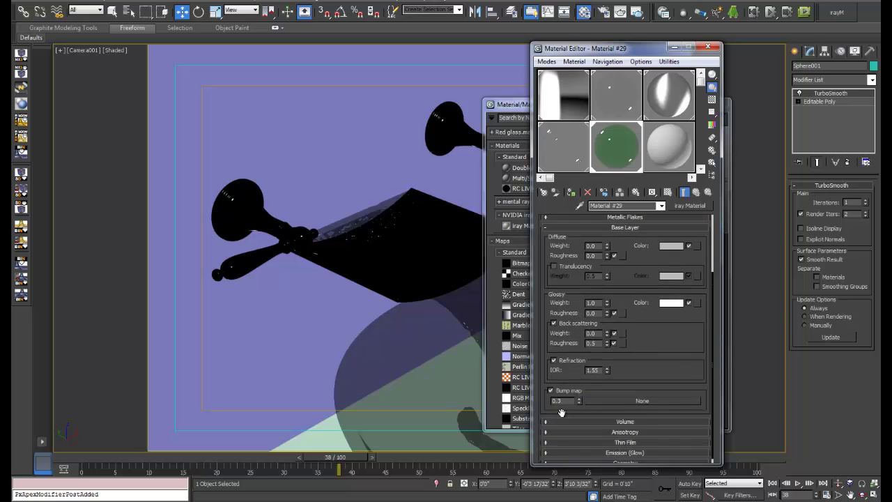
scroll(562, 287, "up", 2)
left_click(599, 270)
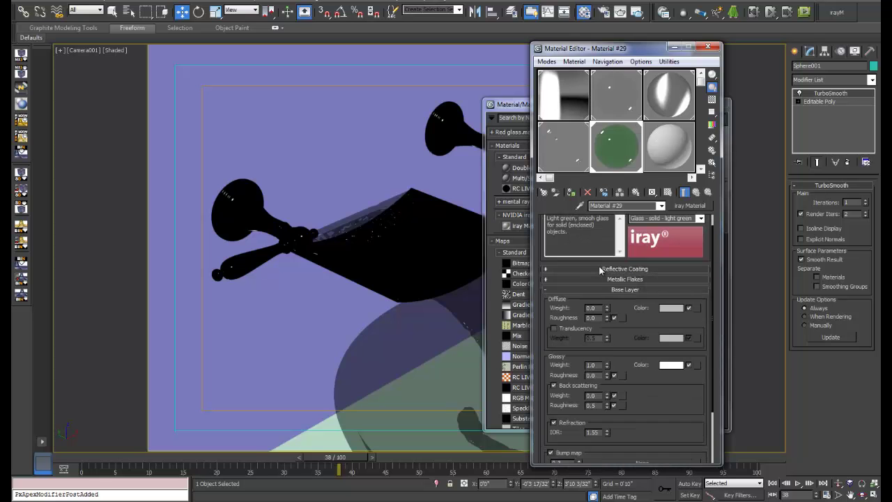
scroll(612, 390, "down", 4)
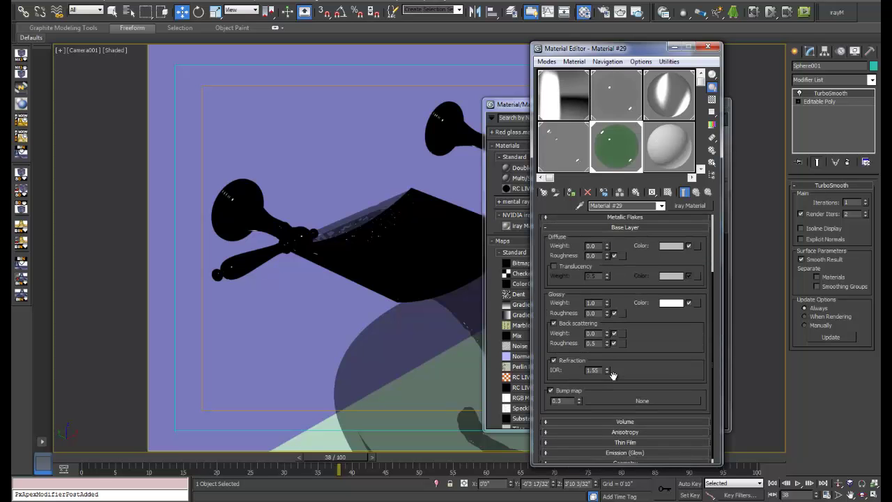
left_click(611, 437)
scroll(630, 353, "down", 4)
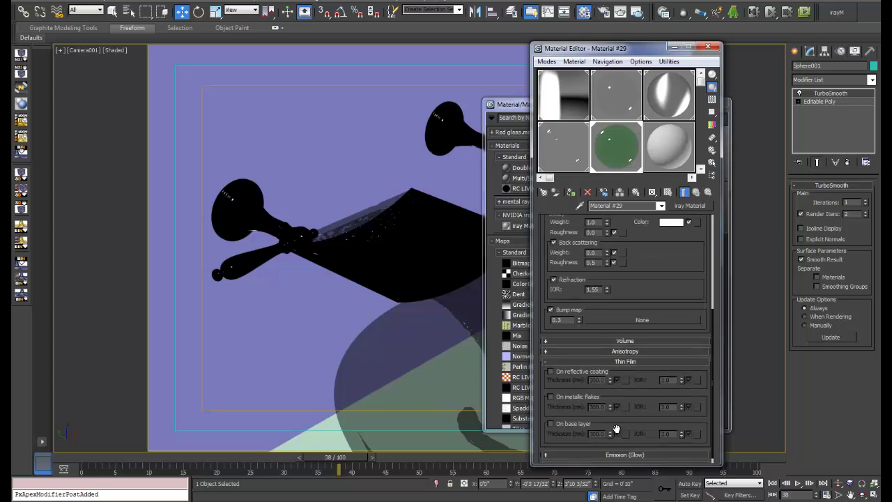
left_click(624, 334)
scroll(628, 358, "up", 5)
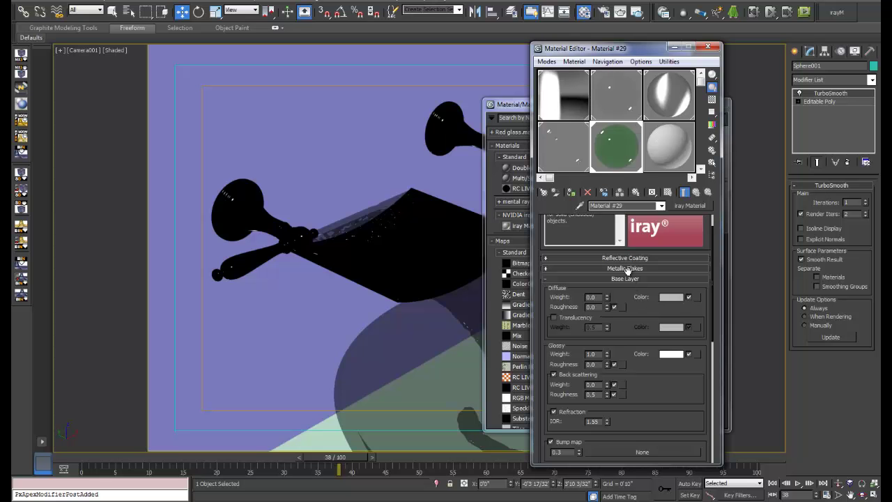
scroll(654, 395, "down", 10)
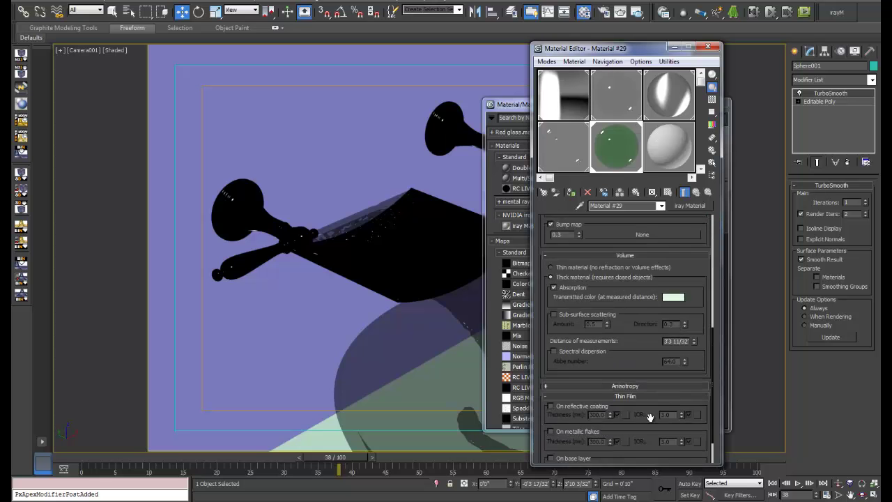
scroll(639, 384, "down", 3)
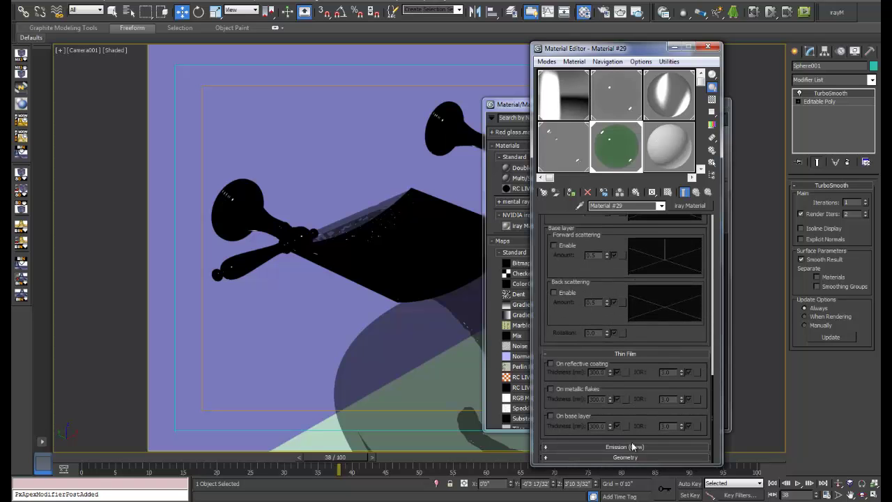
scroll(624, 365, "up", 8)
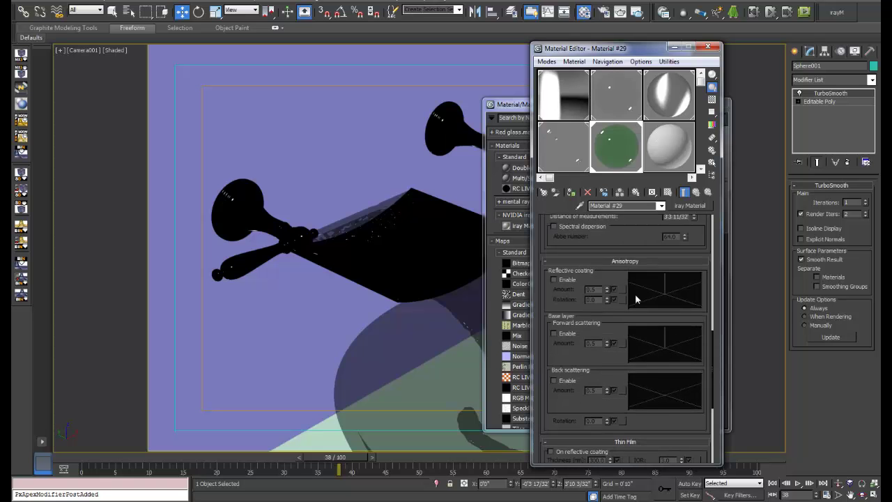
scroll(624, 365, "up", 3)
Set the glass material's transmitted color to a very pale cyan, about red 0.906, green 0.929 and blue 0.929
left_click(674, 391)
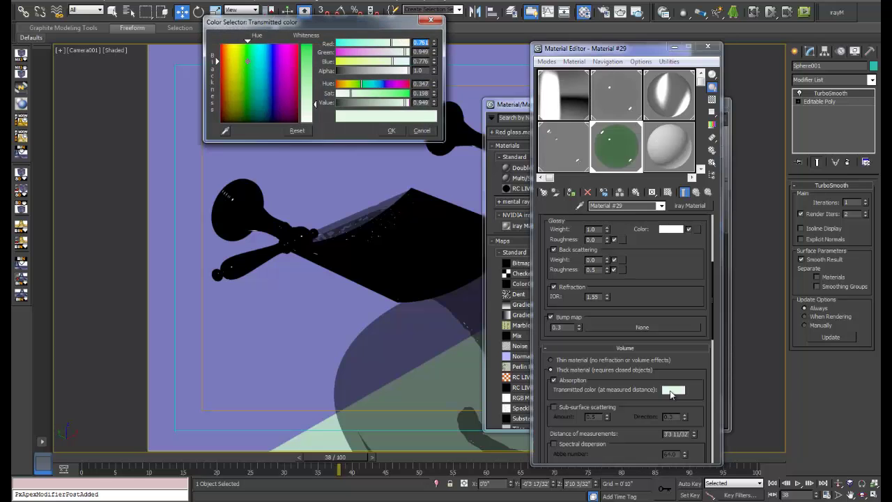
left_click(267, 74)
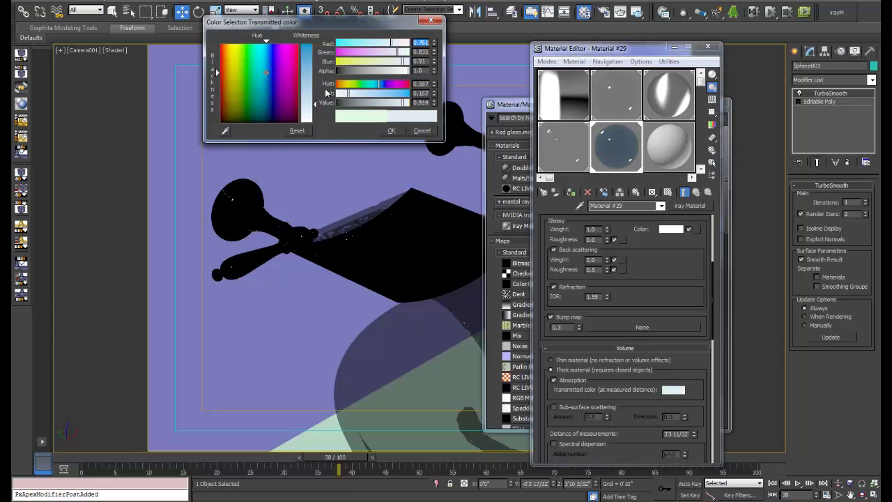
left_click_drag(315, 103, 311, 121)
left_click(263, 103)
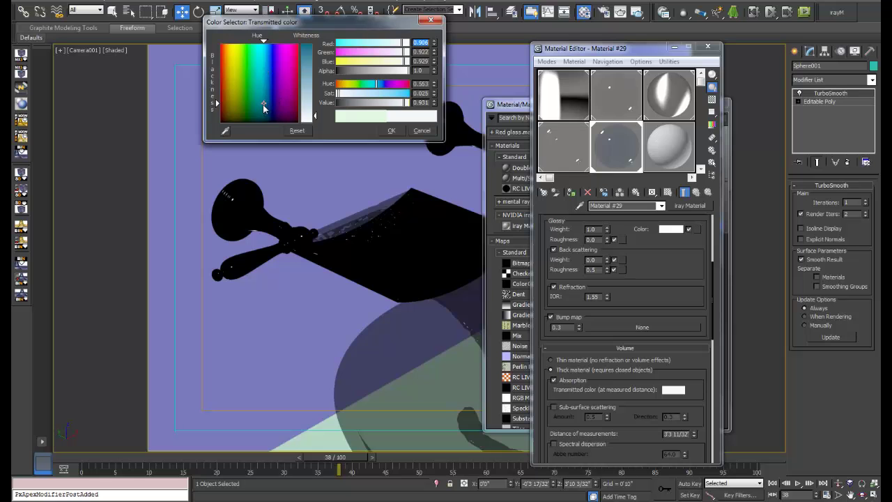
left_click_drag(263, 105, 259, 102)
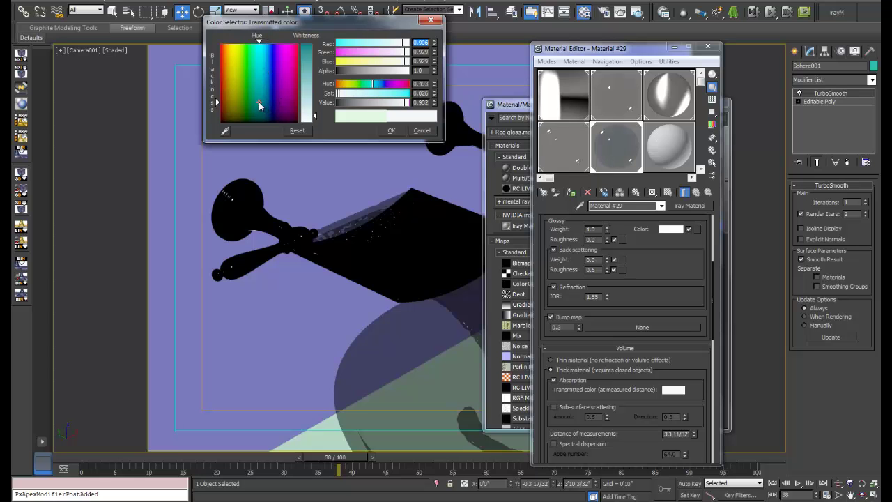
left_click(391, 131)
Close the Material Editor and Material/Map Browser, and start an ActiveShade preview of the camera view
left_click(708, 47)
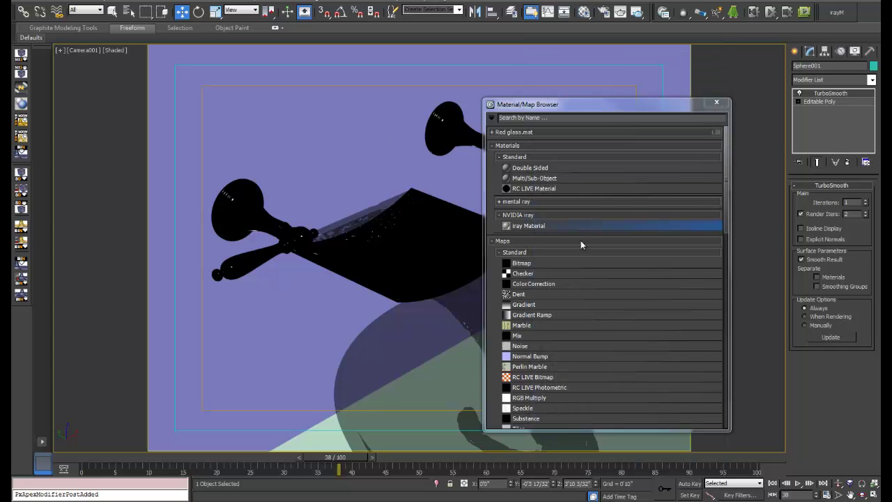
left_click(715, 102)
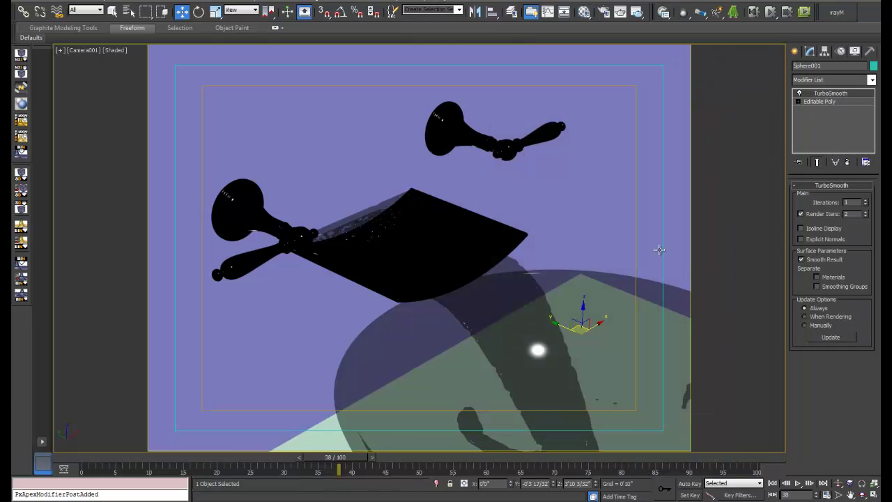
left_click(298, 2)
left_click(353, 119)
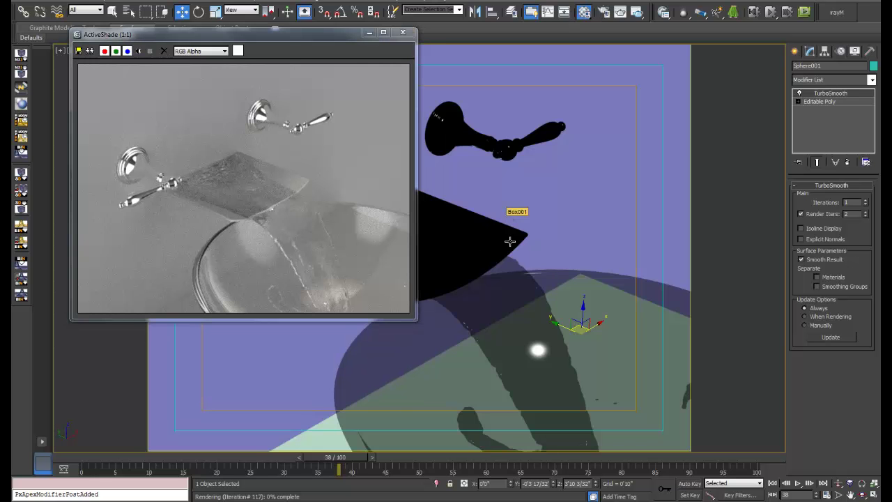
Reopen the basin's glass material and darken its transmitted color to teal, about red 0.125, green 0.341 and blue 0.337
key("m")
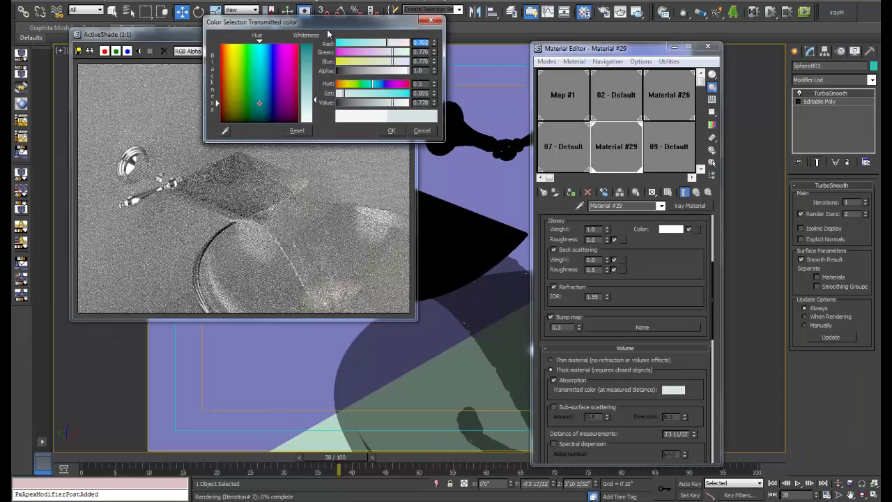
left_click_drag(317, 75, 315, 75)
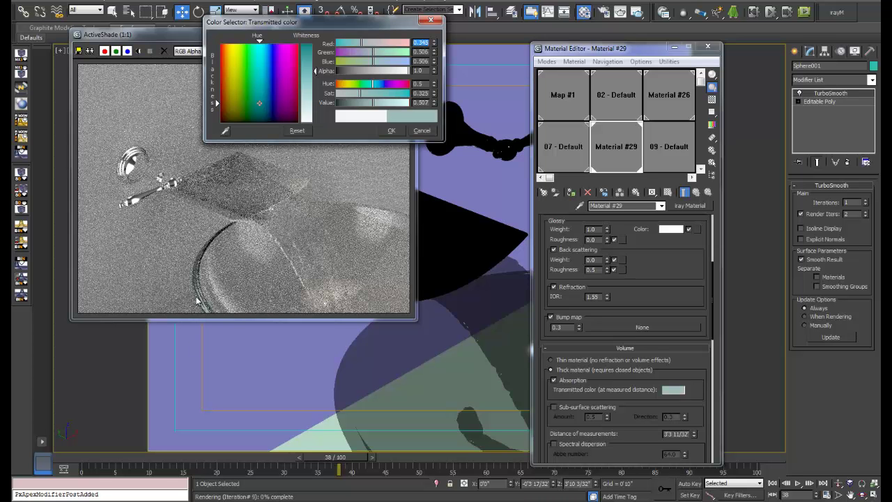
left_click(339, 55)
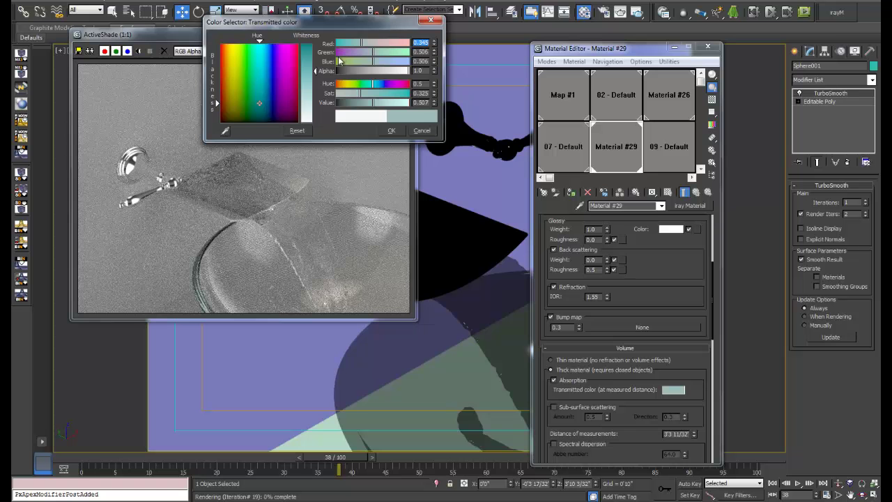
left_click(389, 129)
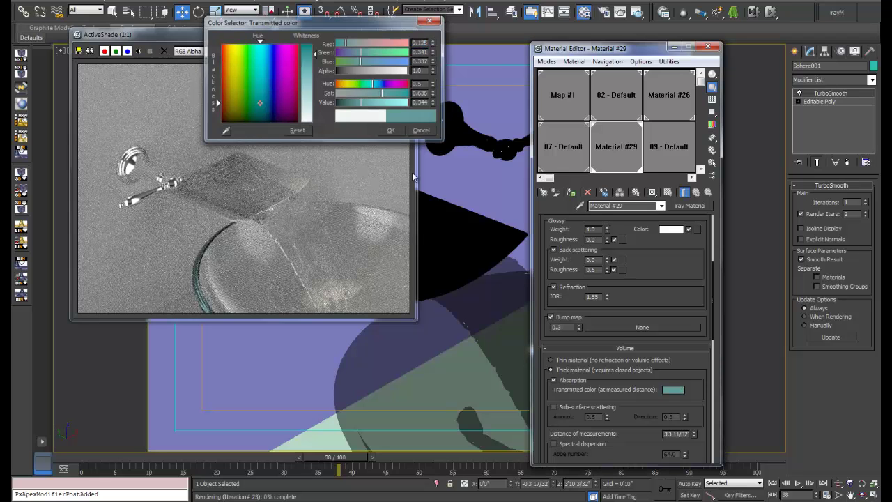
Set the glass material's diffuse color to a muted blue-gray, about red 0.451, green 0.565 and blue 0.592
scroll(682, 275, "up", 2)
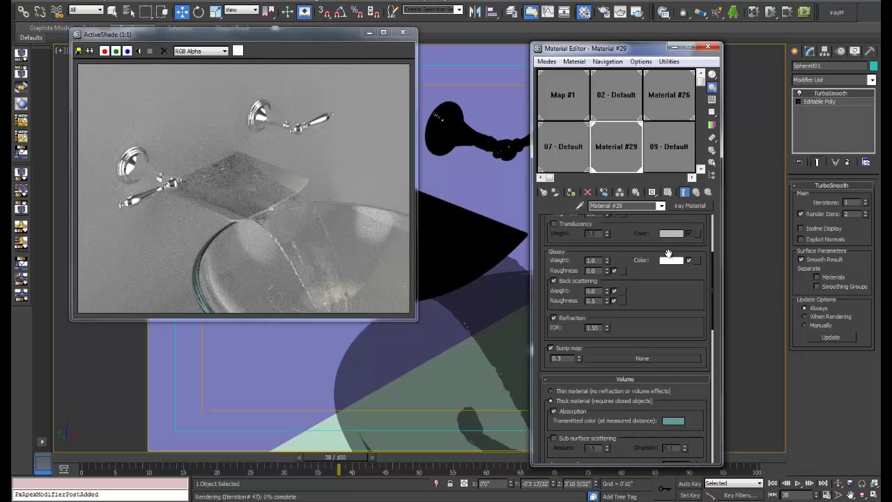
scroll(666, 244, "up", 2)
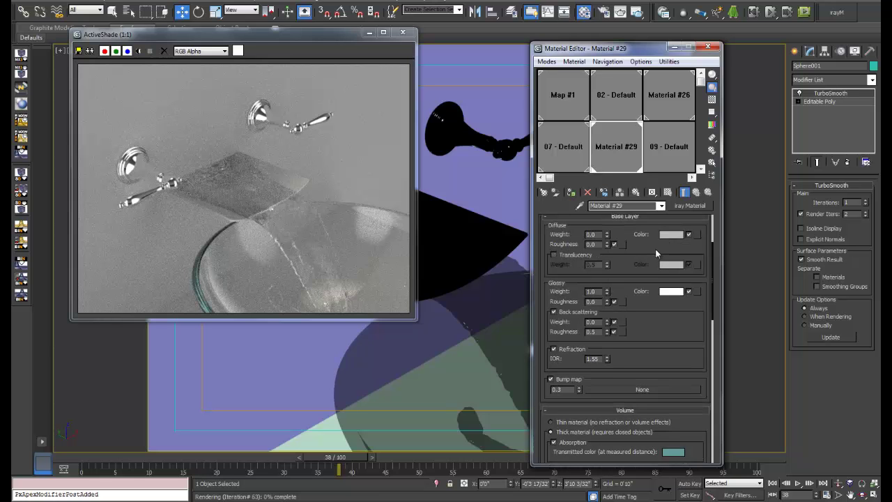
scroll(663, 264, "up", 2)
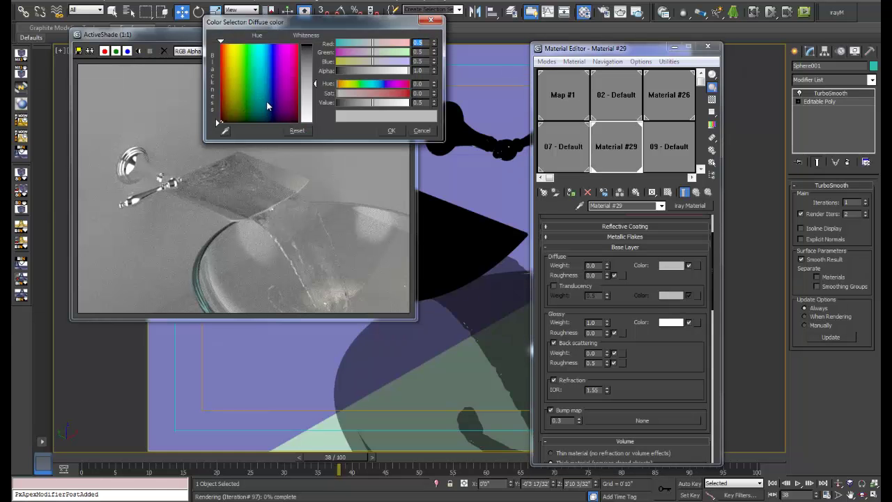
left_click(256, 102)
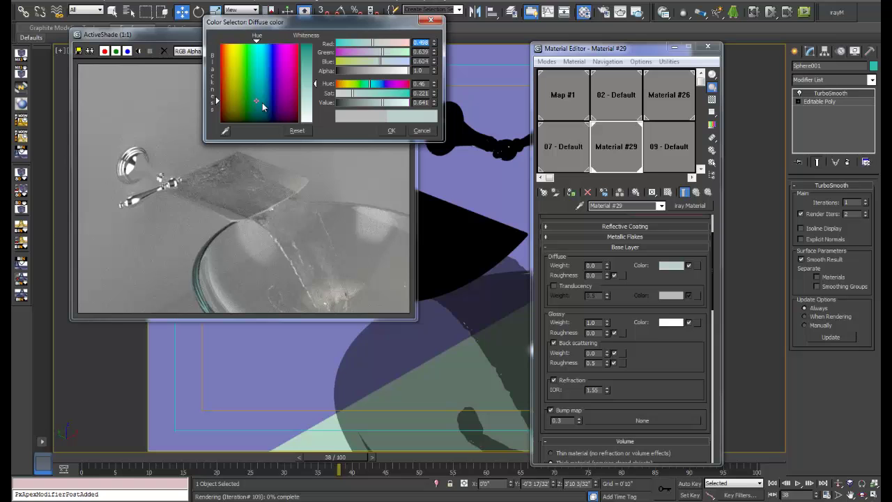
left_click(262, 103)
left_click_drag(314, 84, 313, 81)
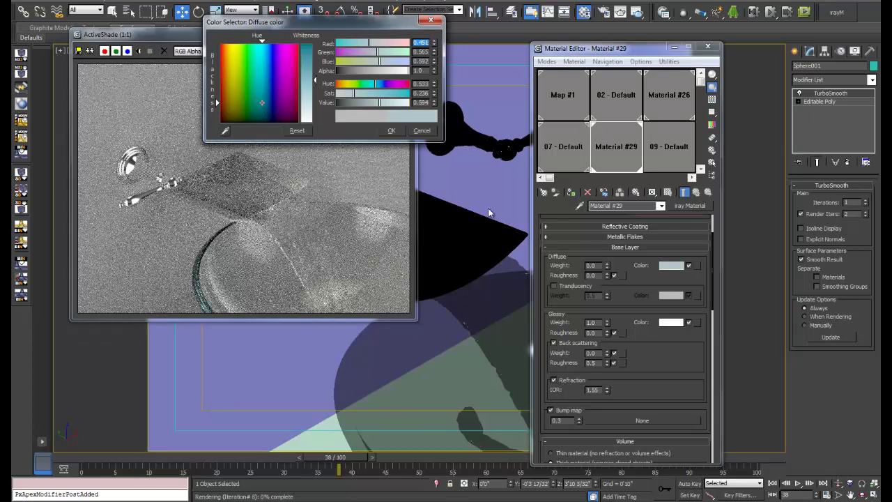
key("Return")
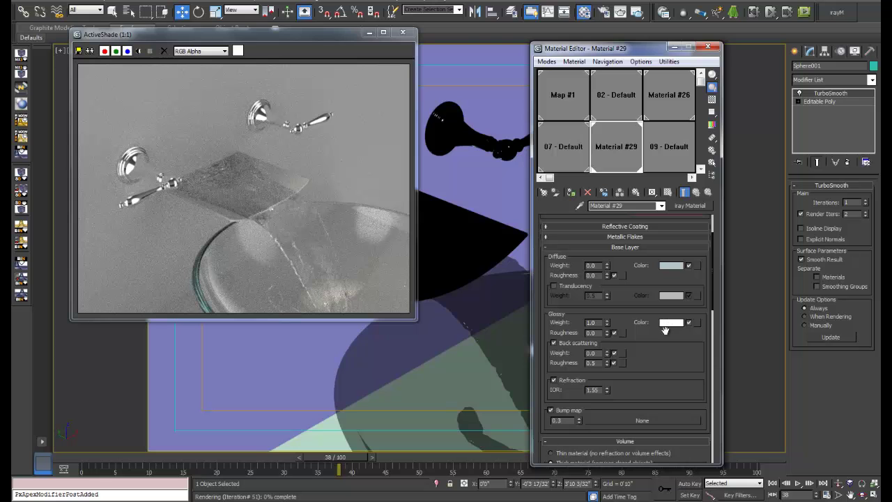
Set the glass material's glossy color to a pale cyan, about red 0.816, green 0.875 and blue 0.882
left_click(671, 322)
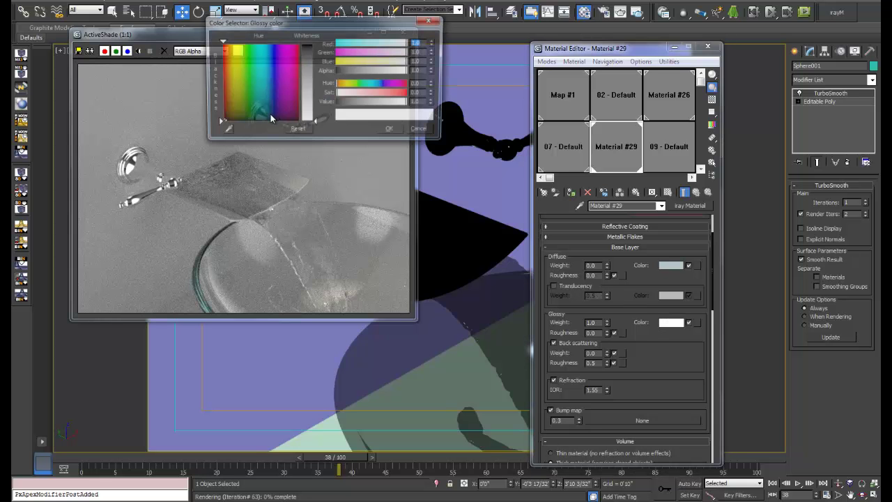
left_click(266, 112)
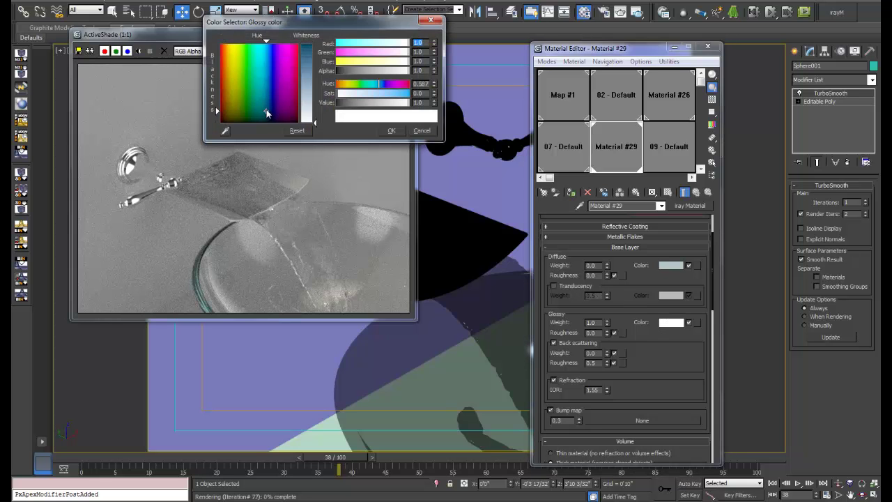
mouse_move(315, 122)
left_mouse_down()
mouse_move(315, 105)
mouse_move(316, 115)
left_mouse_up()
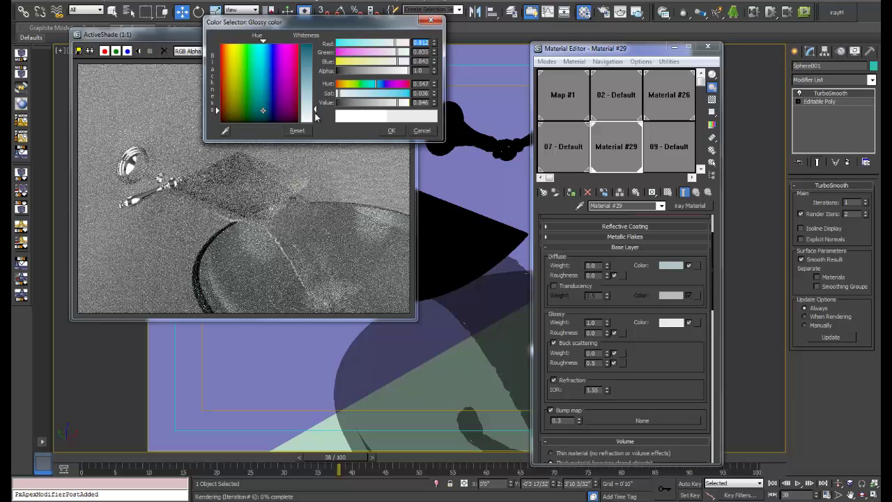
left_click(254, 101)
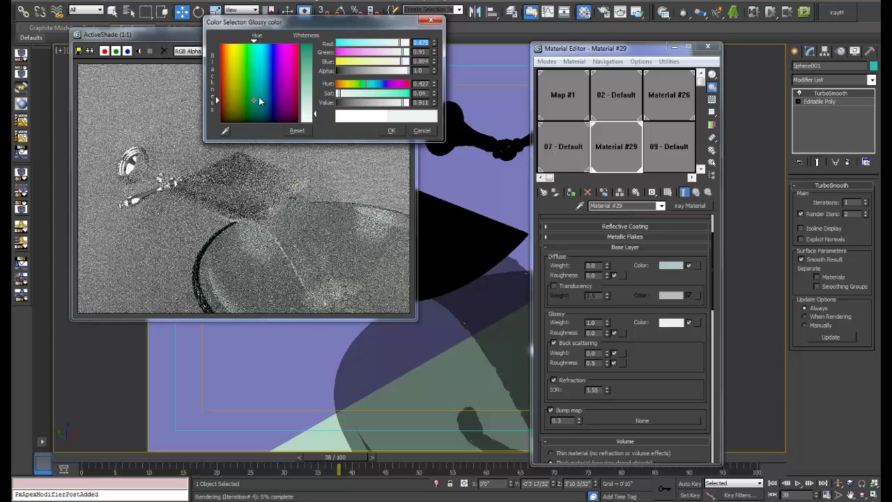
left_click(258, 100)
left_click(260, 95)
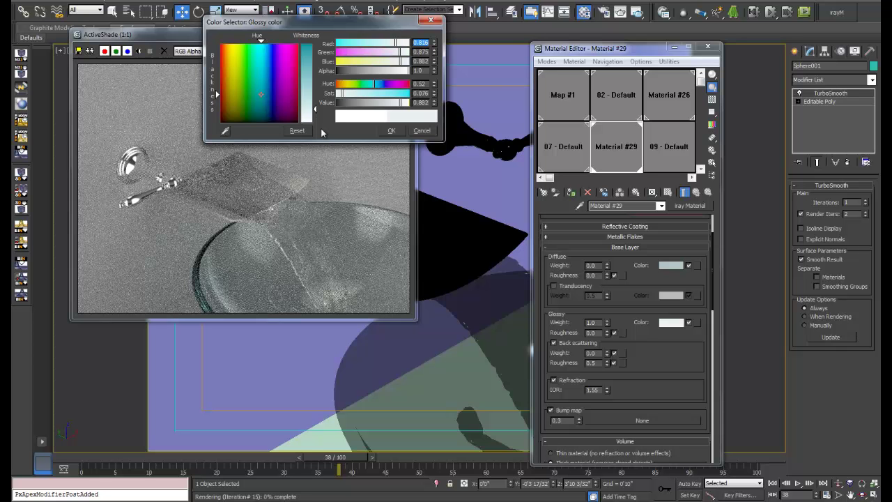
left_click(392, 131)
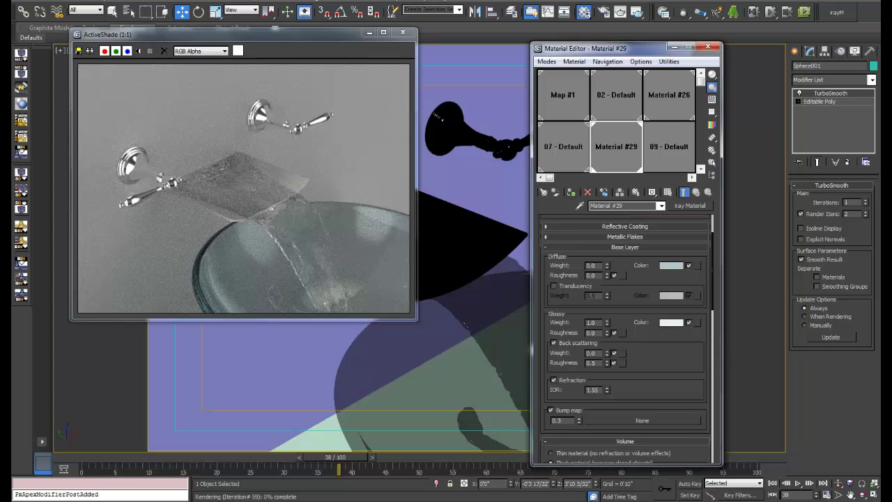
Select the counter box under the basin and widen it to about 5'9 5/32"
mouse_move(290, 427)
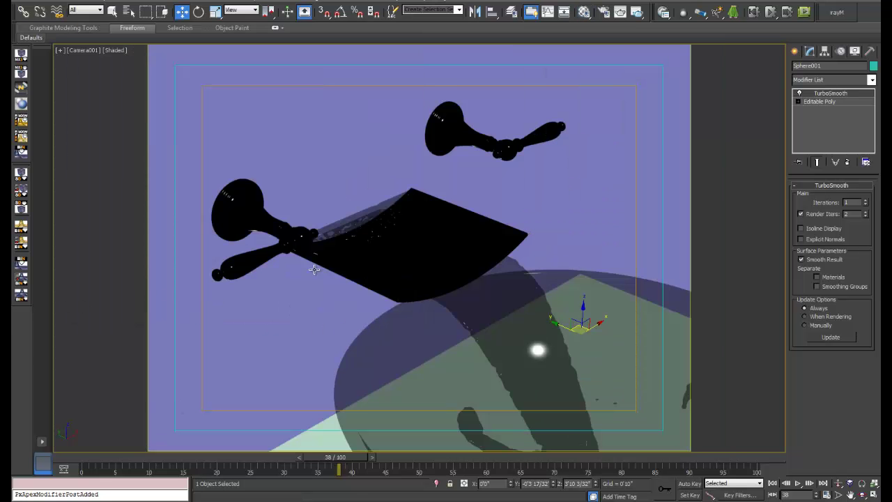
key("p")
scroll(404, 294, "down", 5)
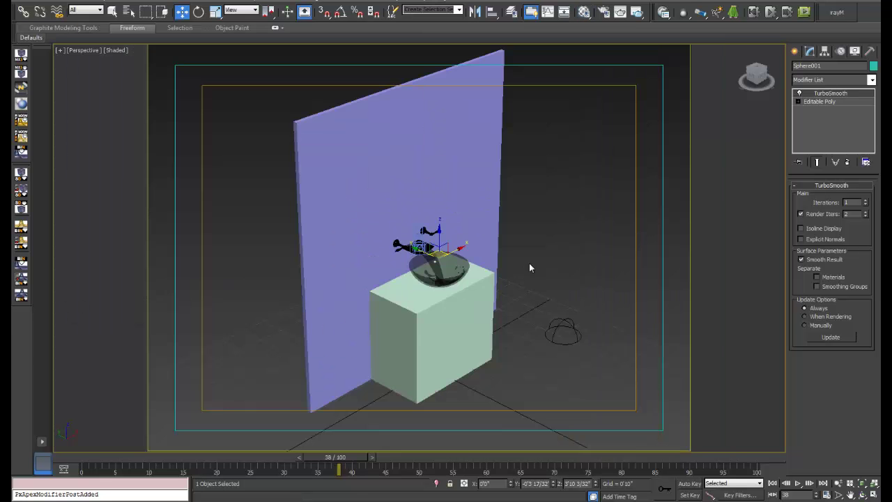
left_click(529, 262)
middle_click_drag(529, 262, 471, 262, "alt")
left_click(472, 261)
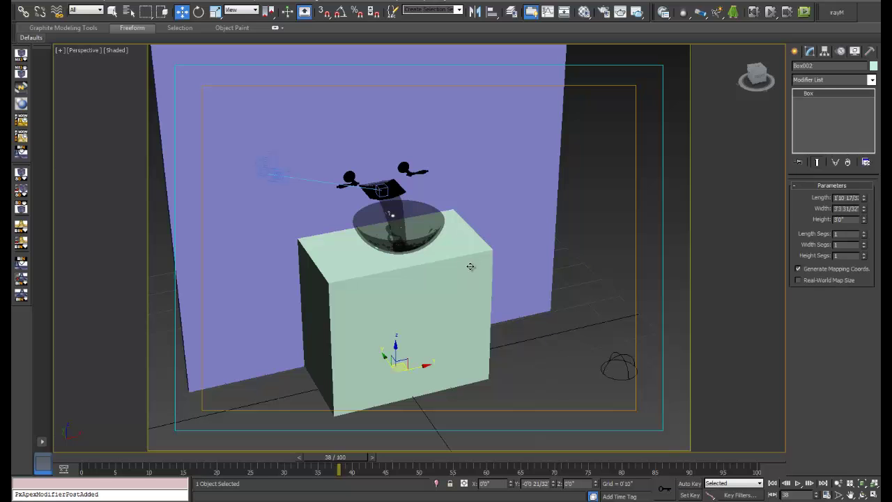
left_click_drag(864, 209, 847, 170)
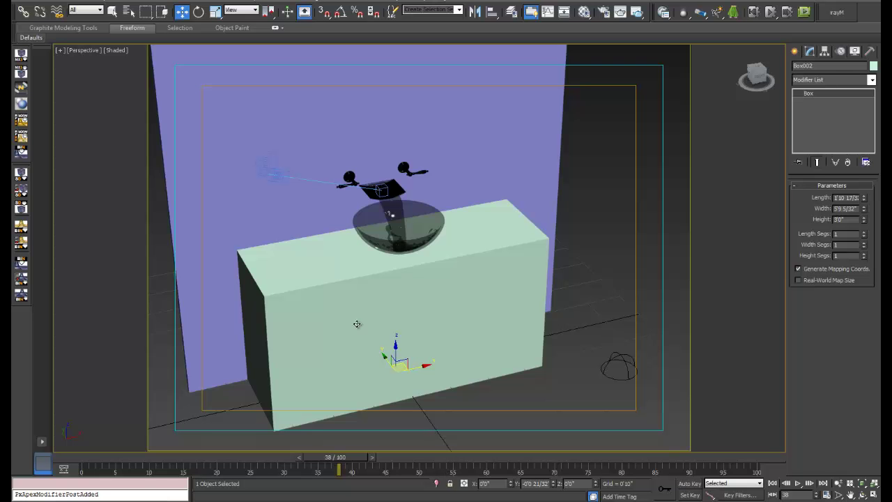
Open the Material Editor and select the unused 09 - Default material for the counter
key("m")
left_click(668, 146)
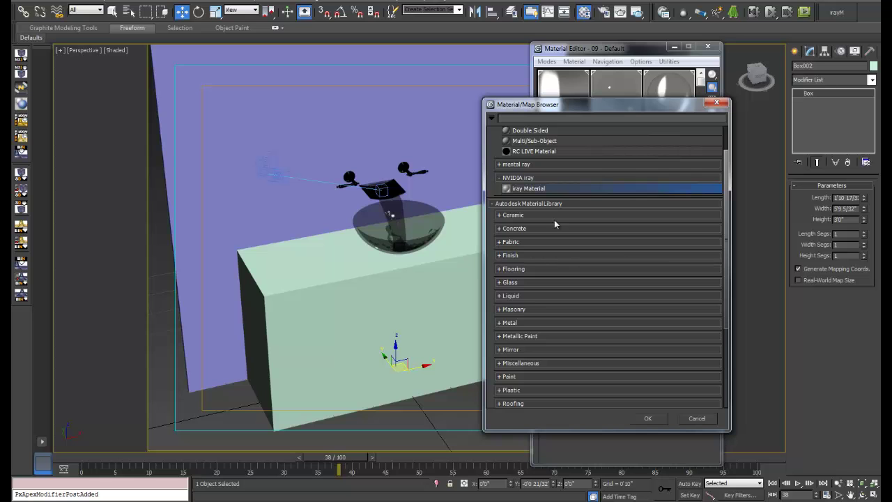
double_click(521, 188)
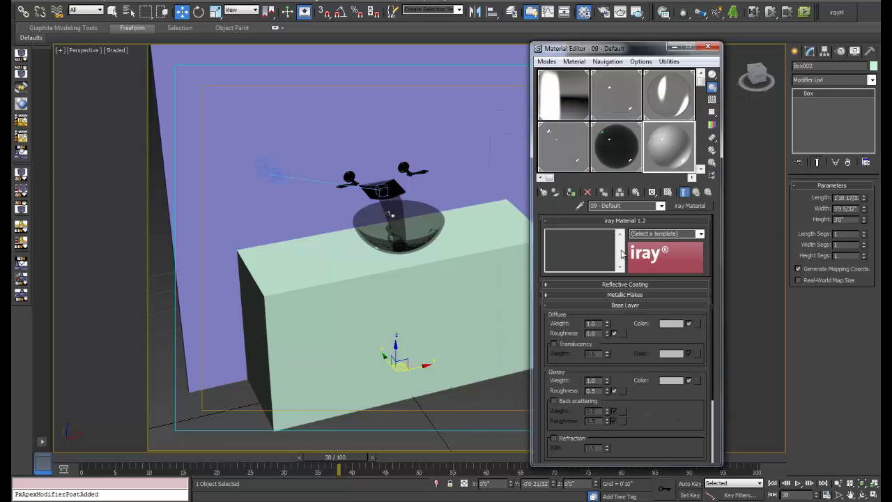
left_click(700, 234)
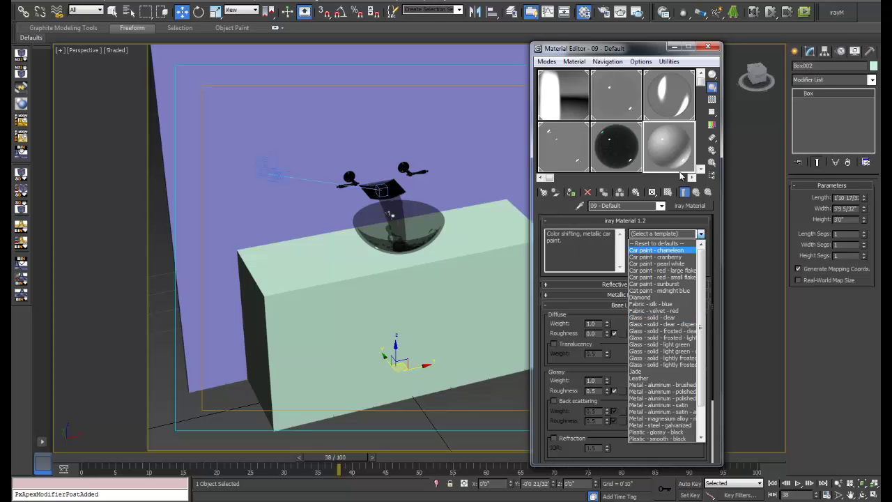
left_click(655, 249)
Apply 09 - Default to the counter box as an Arch & Design material with reflectivity 0.49 and reflection glossiness 0.14
left_click(691, 206)
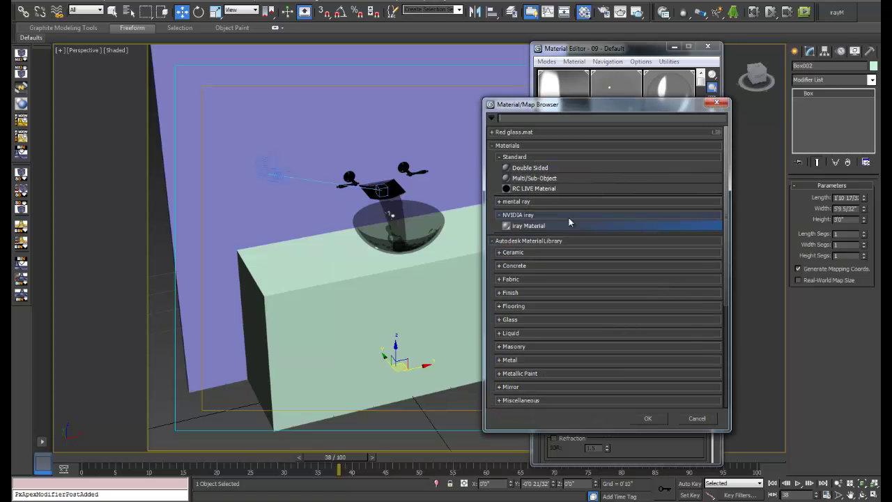
left_click(530, 201)
double_click(522, 213)
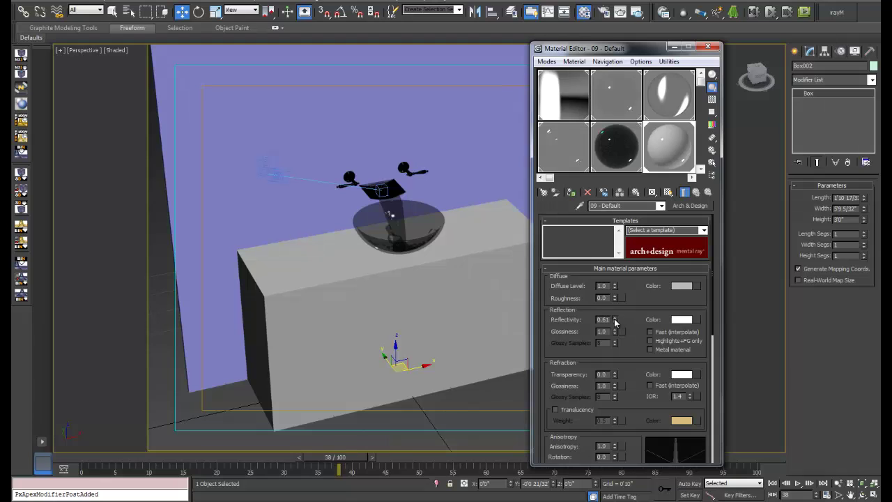
left_click_drag(615, 321, 617, 402)
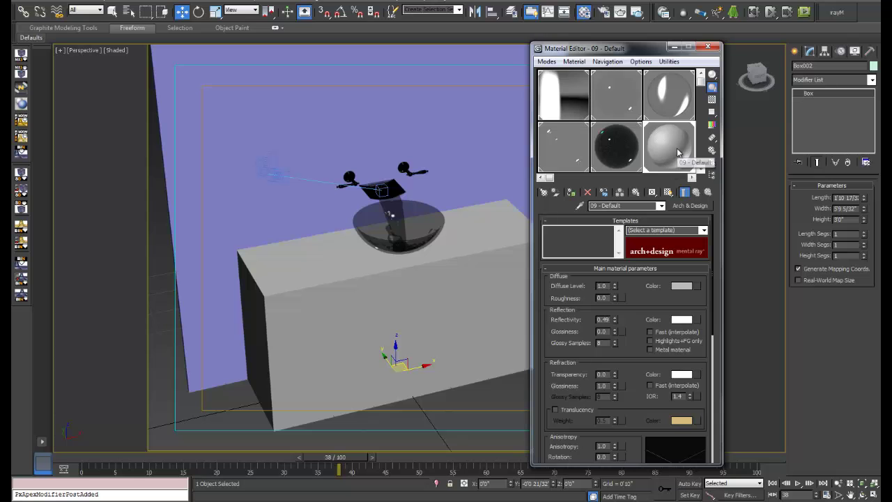
left_click_drag(615, 335, 614, 324)
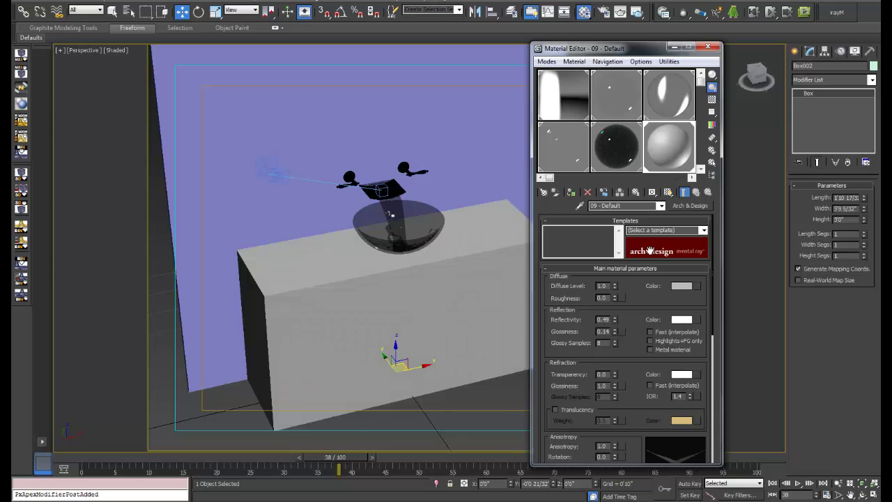
Set the counter material's diffuse color to a very dark brown, about red 0.016, green 0.008 and blue 0.004
left_click(683, 286)
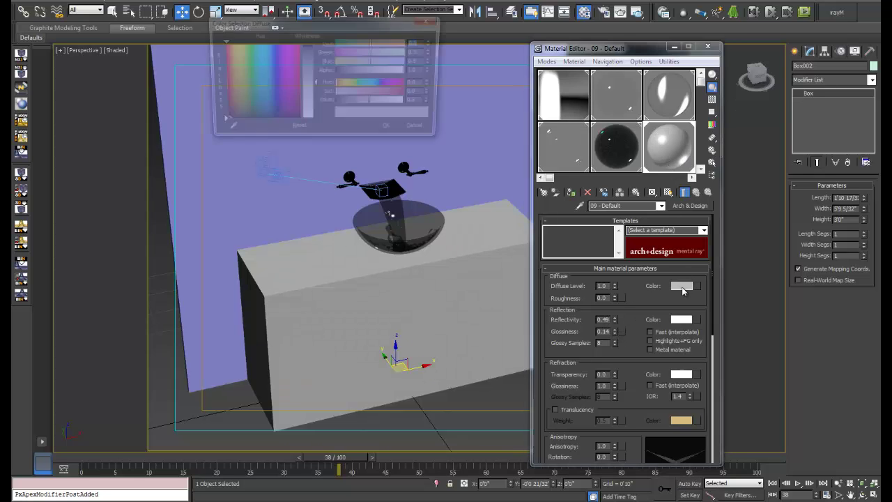
left_click_drag(318, 86, 315, 46)
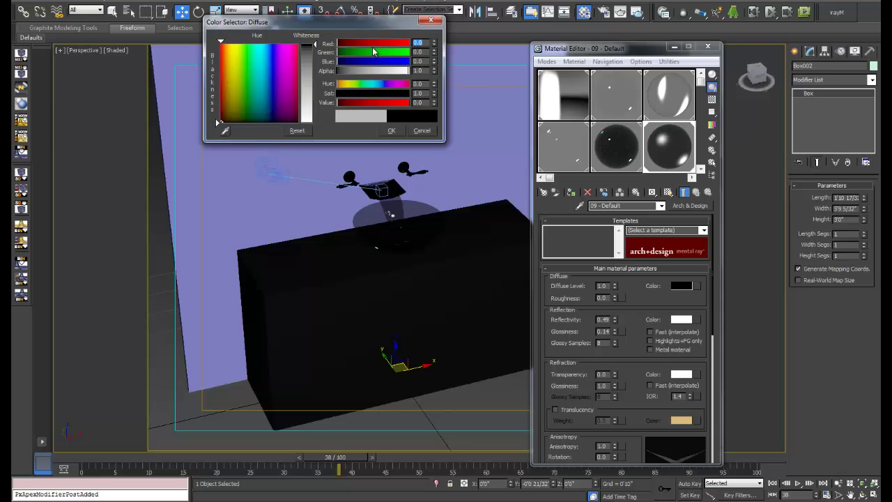
left_click_drag(237, 92, 226, 120)
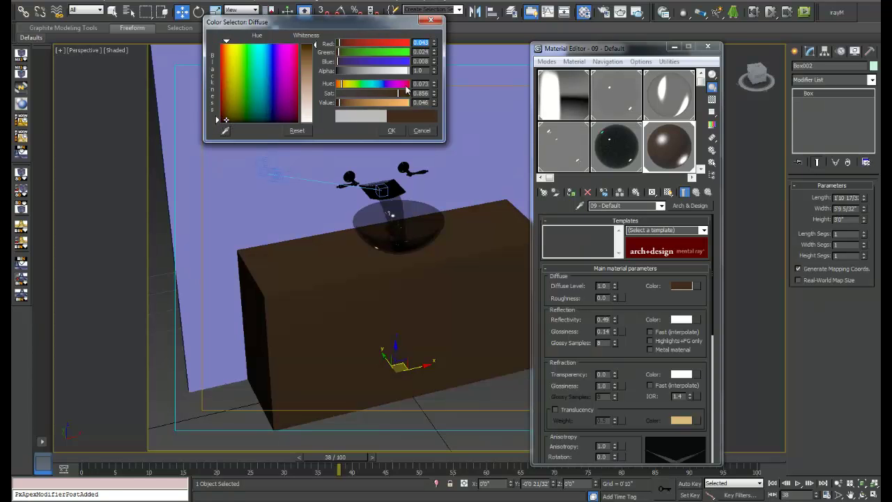
left_click_drag(398, 93, 338, 105)
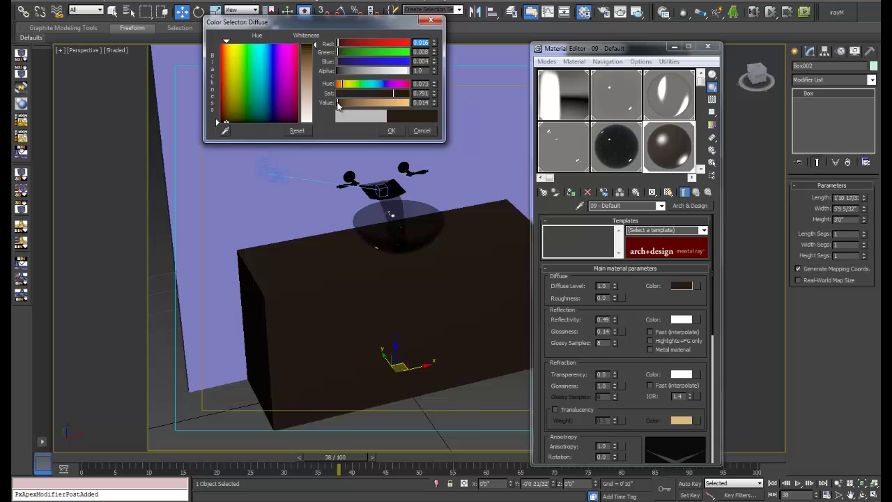
left_click(391, 130)
Make the unused 13 - Default an Arch & Design material and apply it to the wall behind the faucet
key("f")
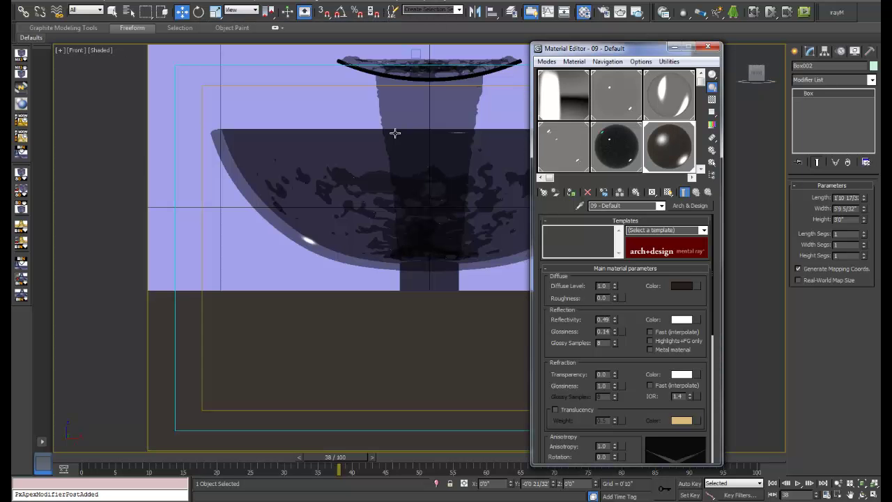
key("c")
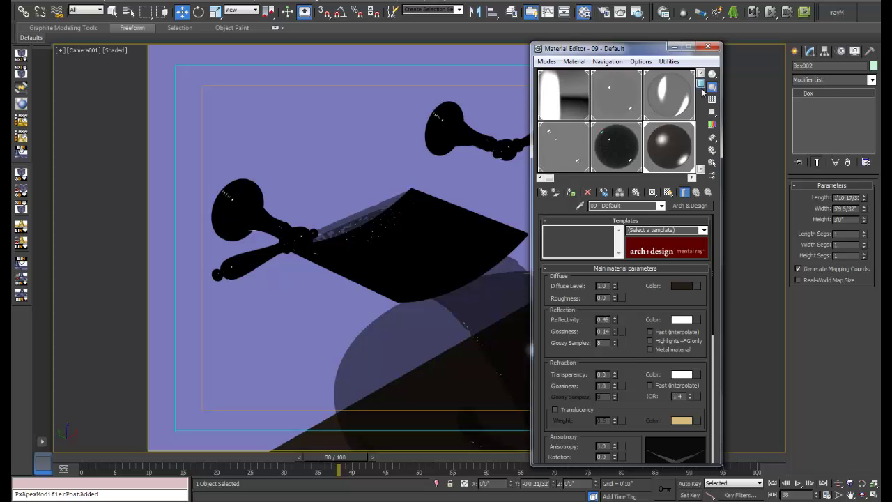
left_click_drag(701, 83, 701, 93)
scroll(691, 120, "down", 1)
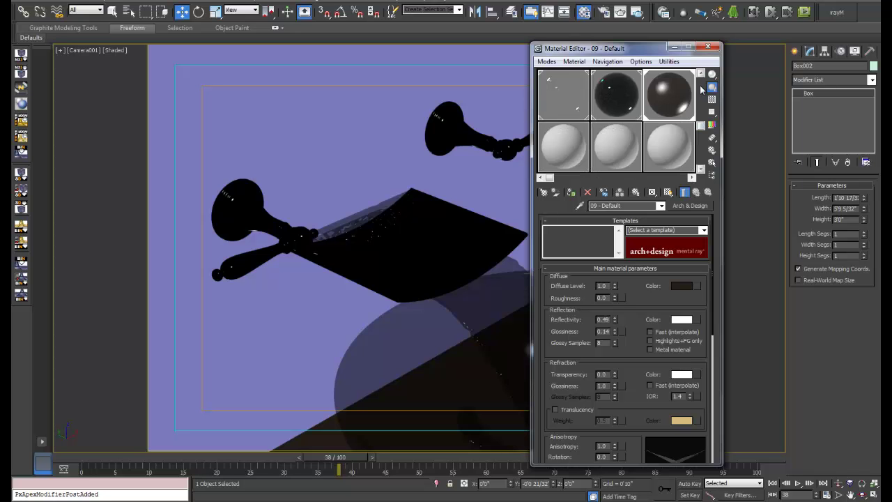
left_click(557, 149)
left_click(689, 206)
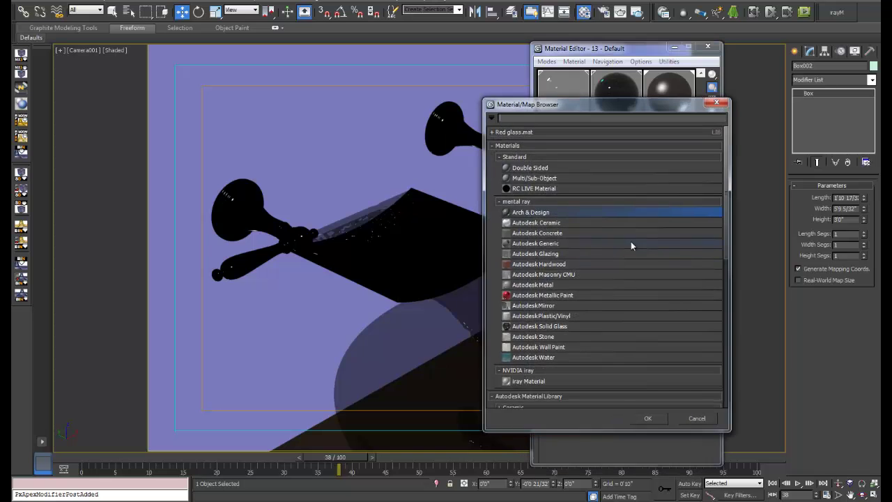
double_click(530, 214)
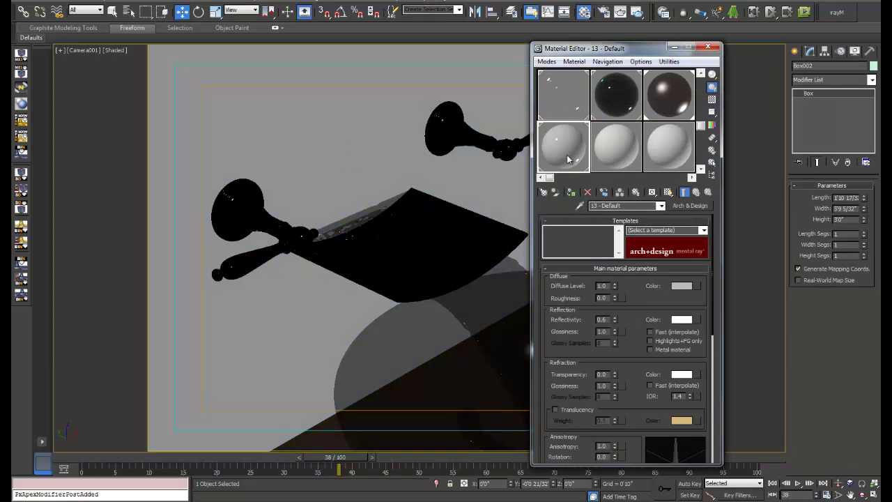
Set the wall material's diffuse color to a dark gray, about 0.024 for red, green and blue
left_click(682, 286)
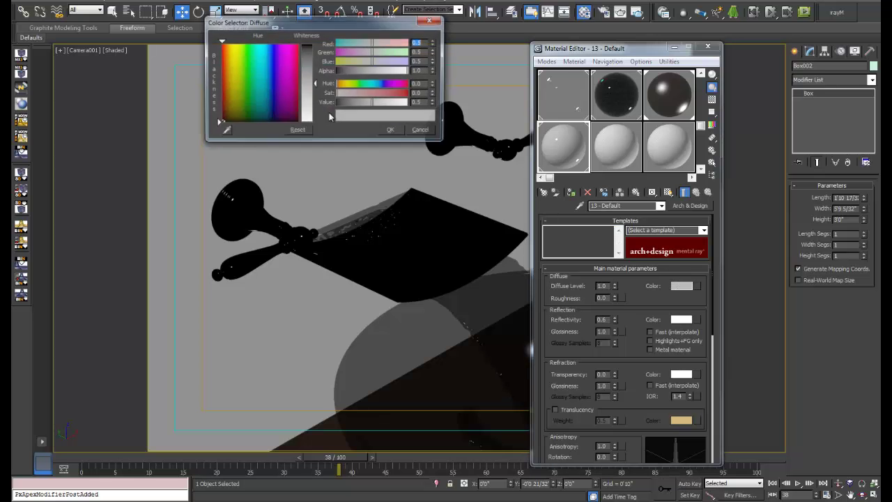
left_click_drag(305, 75, 312, 47)
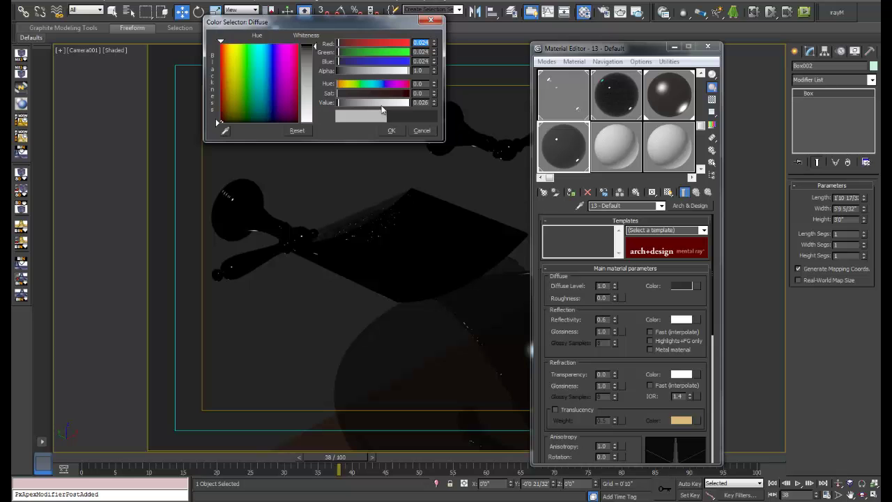
left_click(391, 131)
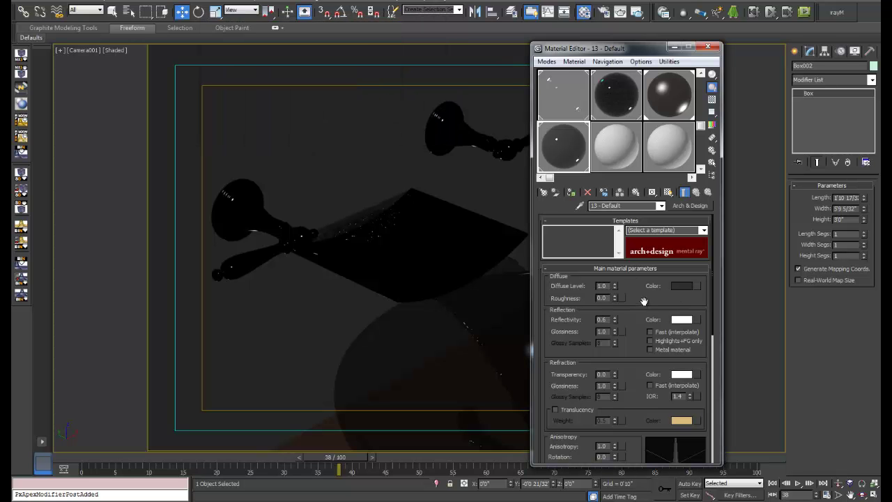
Lower the wall material's reflection glossiness to 0.01
scroll(623, 387, "down", 5)
scroll(624, 387, "down", 7)
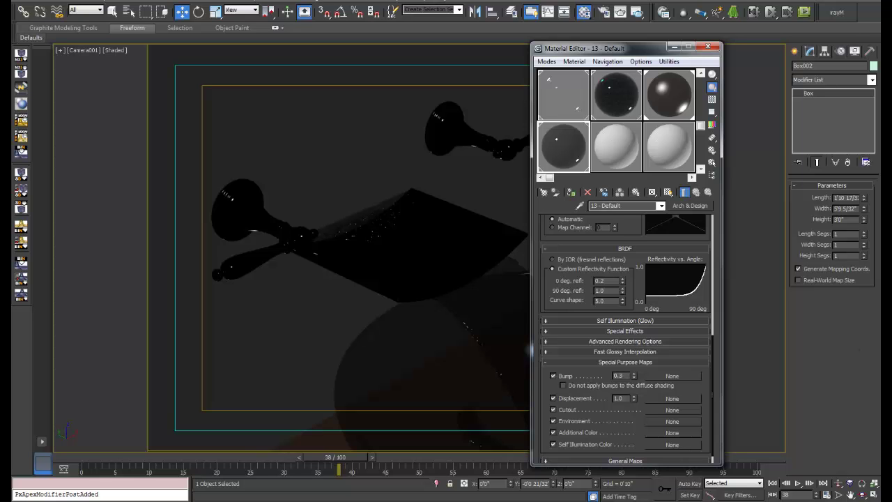
scroll(625, 339, "up", 15)
scroll(634, 323, "down", 2)
scroll(625, 297, "up", 2)
scroll(631, 296, "down", 1)
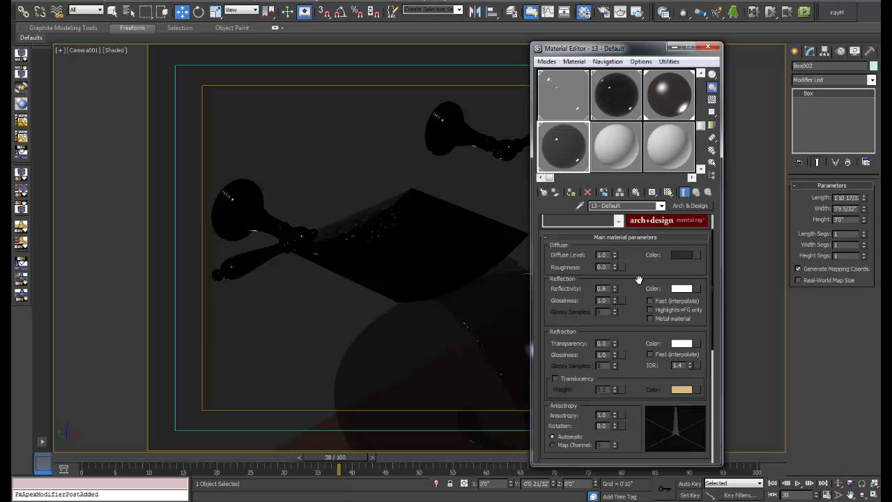
left_click_drag(614, 304, 616, 353)
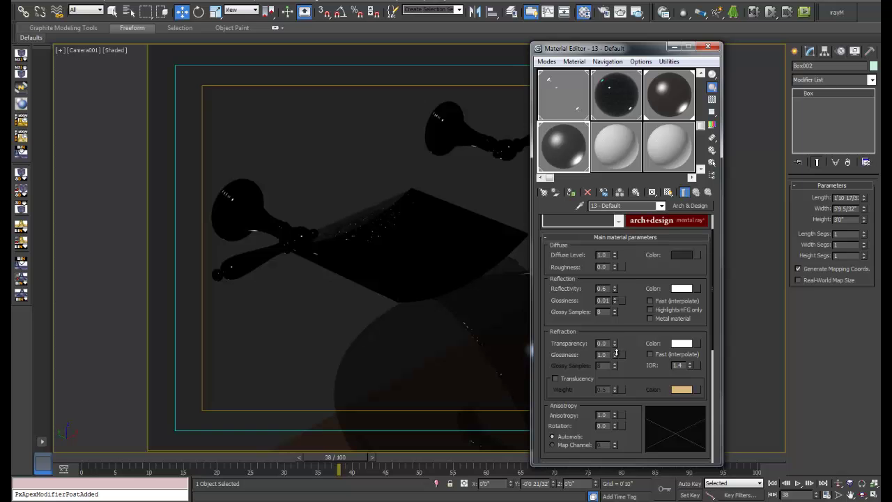
Collapse the Special Purpose Maps section of the wall material's settings
scroll(642, 281, "down", 5)
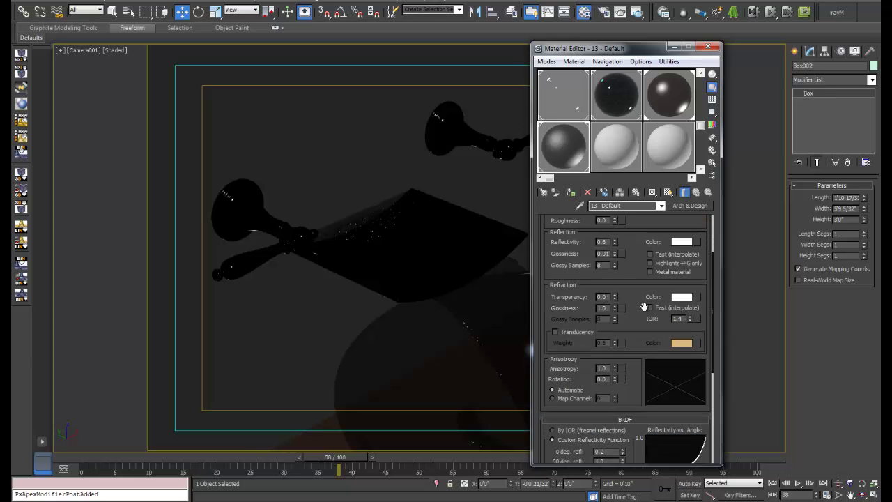
scroll(624, 405, "down", 3)
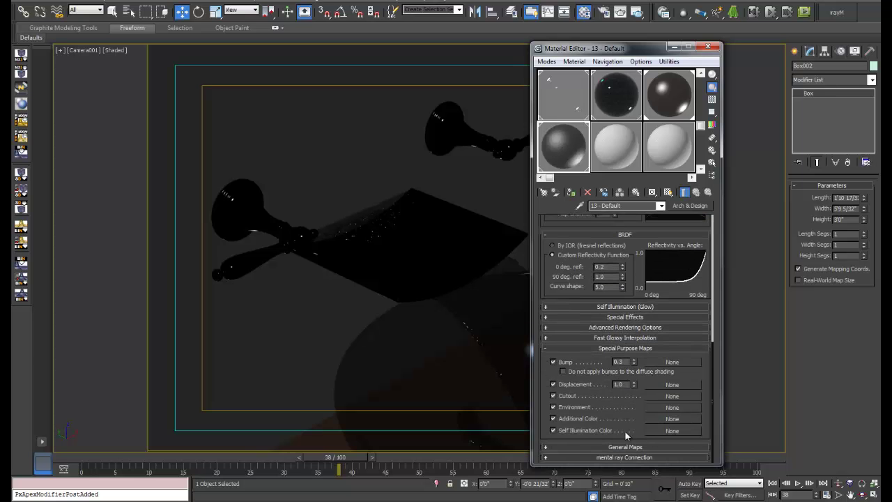
left_click(630, 348)
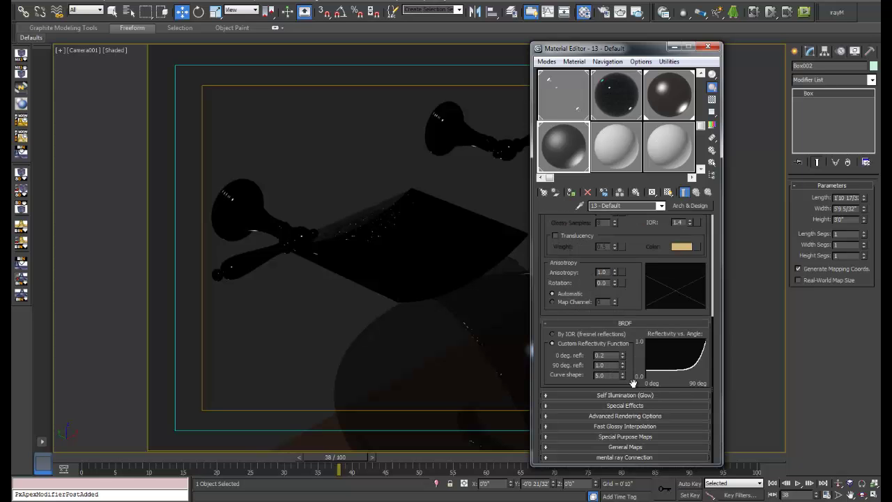
Expand the General Maps section and look through the wall material's map slots, reflection and BRDF settings
left_click(629, 448)
scroll(630, 349, "up", 3)
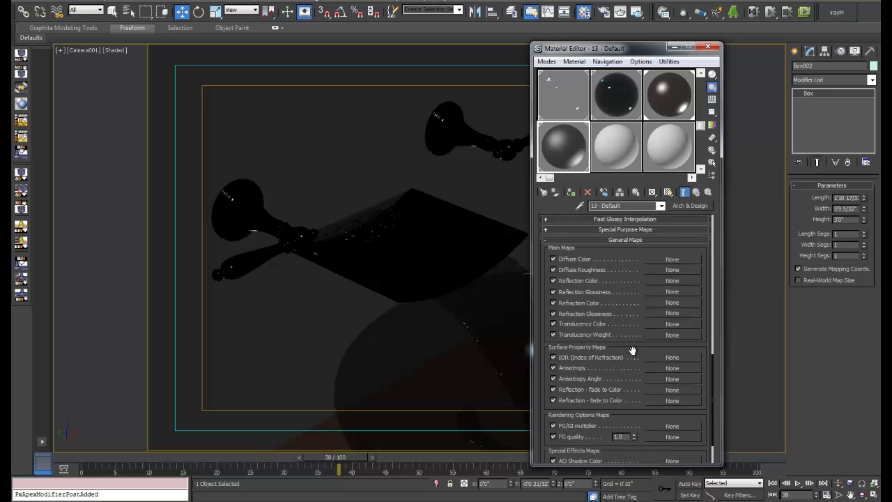
scroll(632, 351, "down", 1)
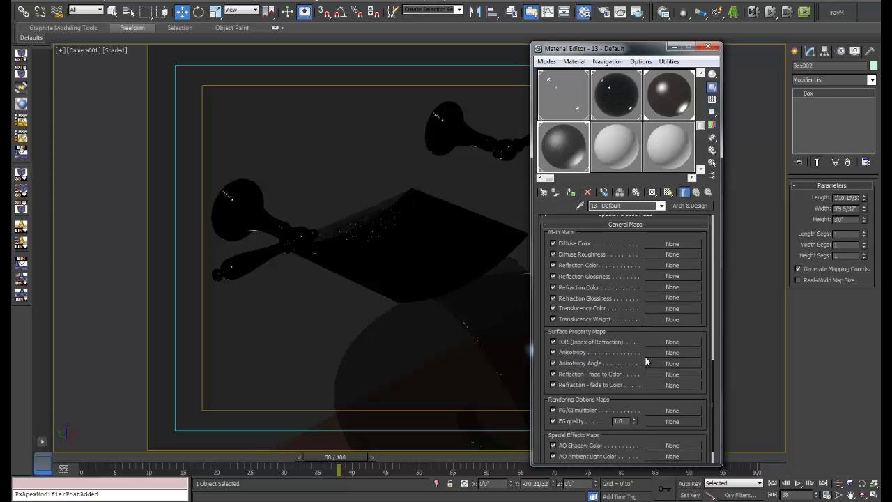
scroll(658, 319, "down", 2)
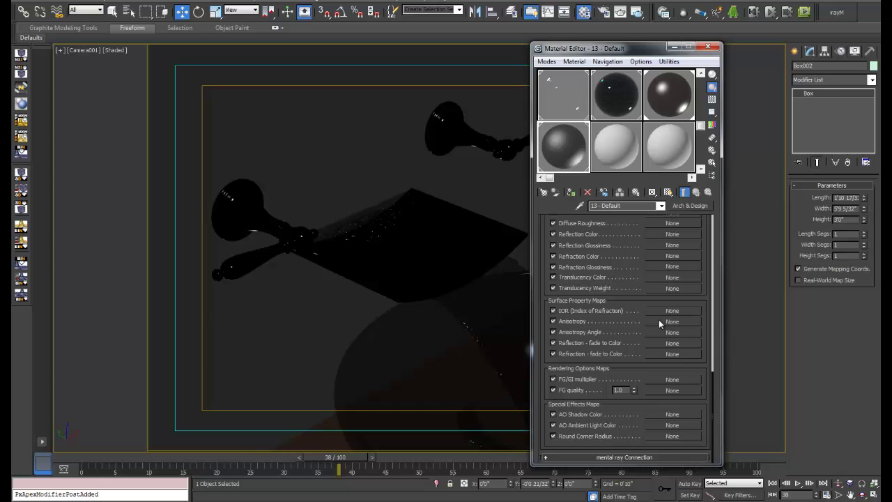
scroll(659, 319, "up", 2)
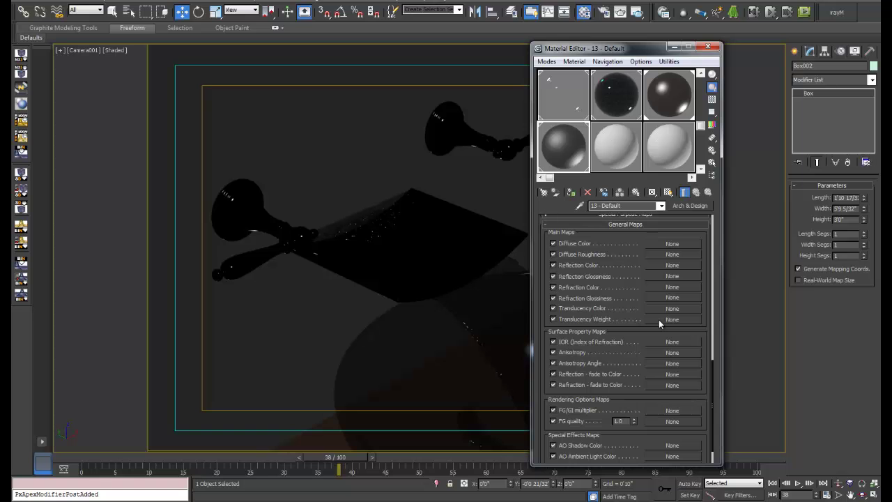
scroll(658, 319, "down", 1)
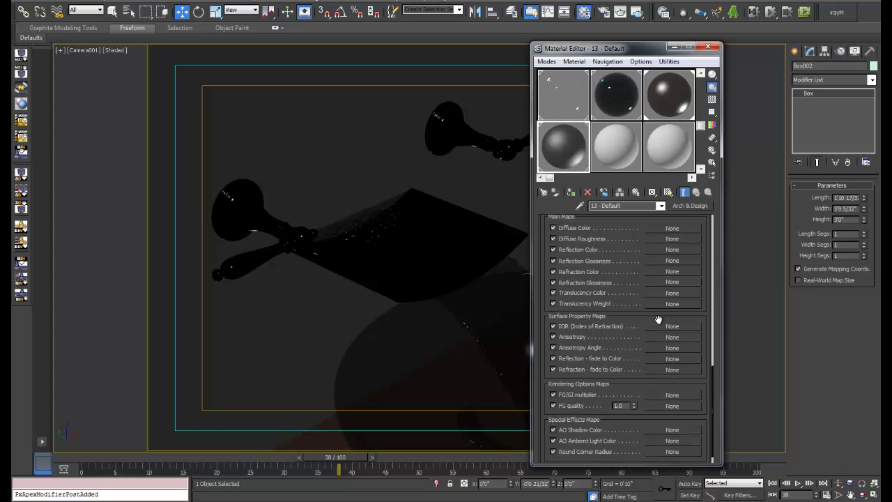
scroll(658, 319, "down", 1)
scroll(659, 323, "up", 11)
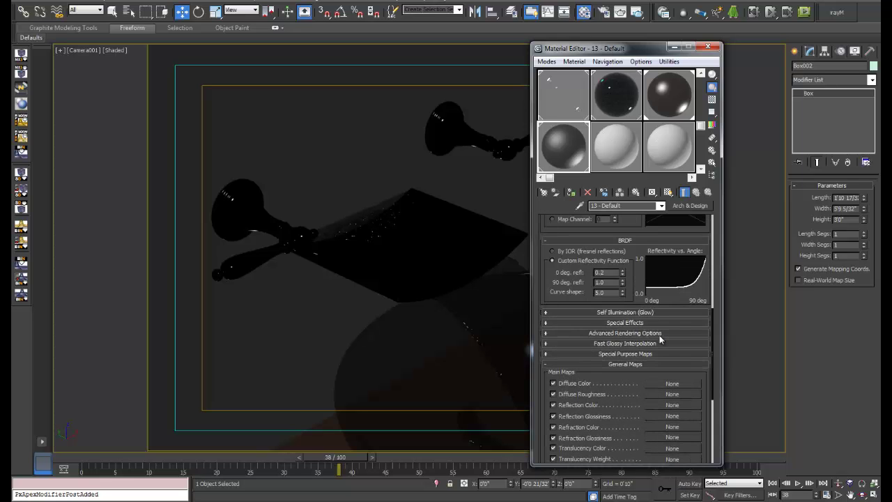
scroll(659, 336, "up", 12)
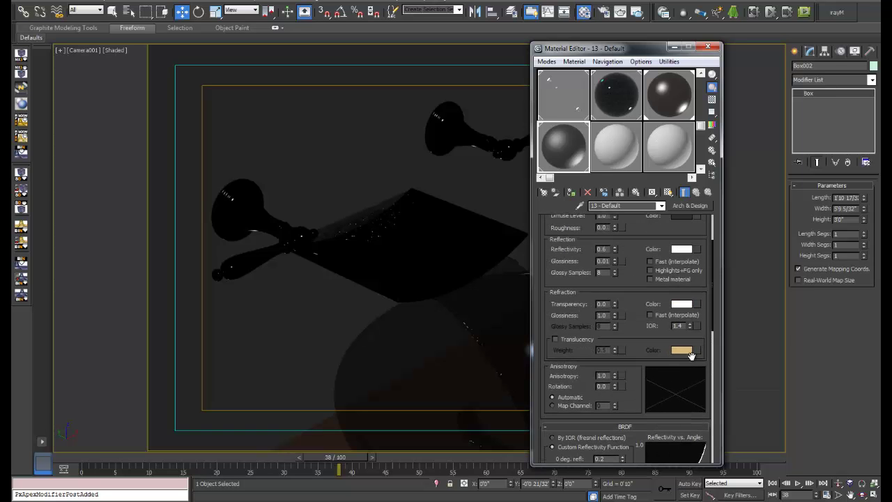
scroll(683, 363, "up", 2)
scroll(675, 372, "down", 8)
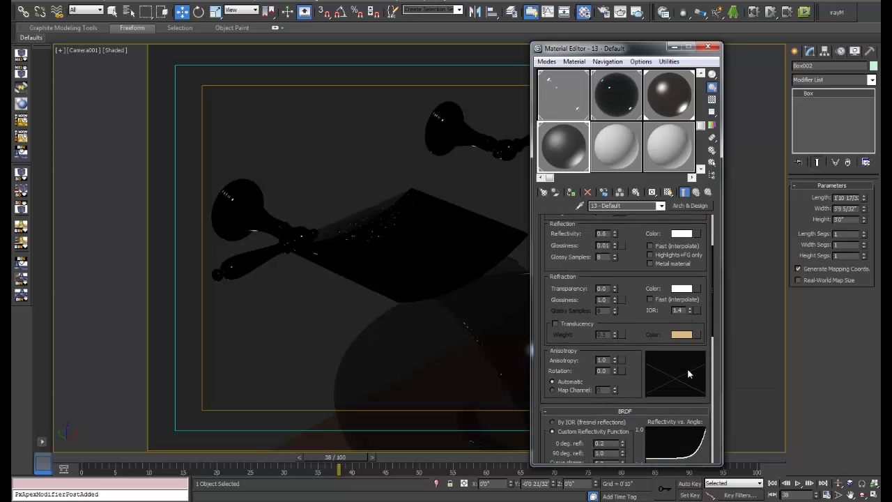
scroll(683, 377, "down", 3)
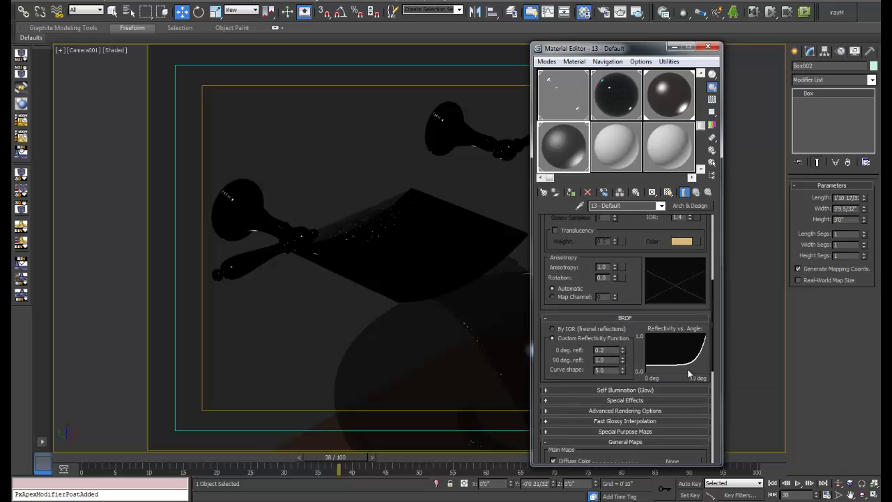
Assign the wall.jpg bitmap from the SINK folder as the bump map of the wall material
left_click(644, 388)
scroll(659, 386, "down", 7)
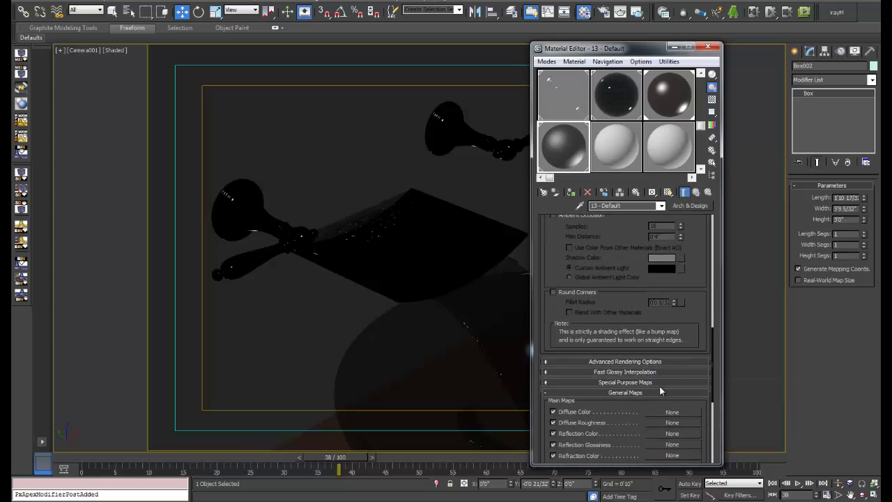
left_click(654, 382)
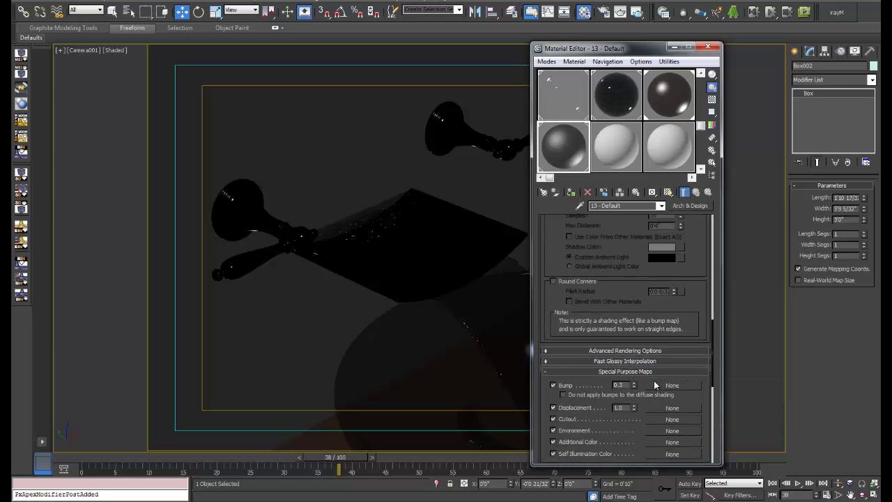
scroll(702, 326, "down", 3)
left_click(694, 339)
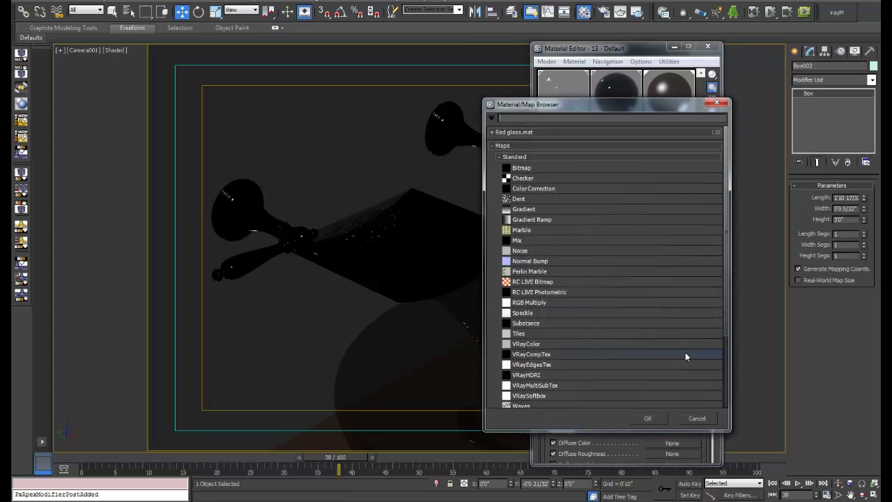
double_click(530, 168)
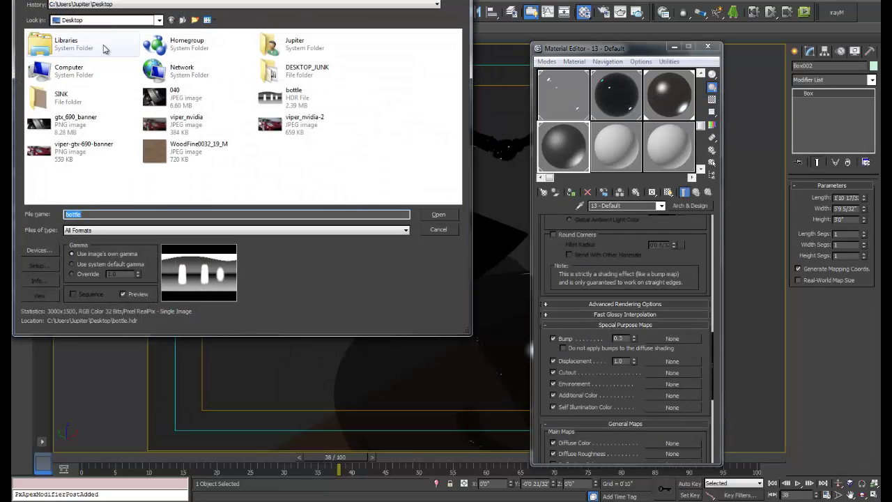
double_click(70, 97)
double_click(69, 67)
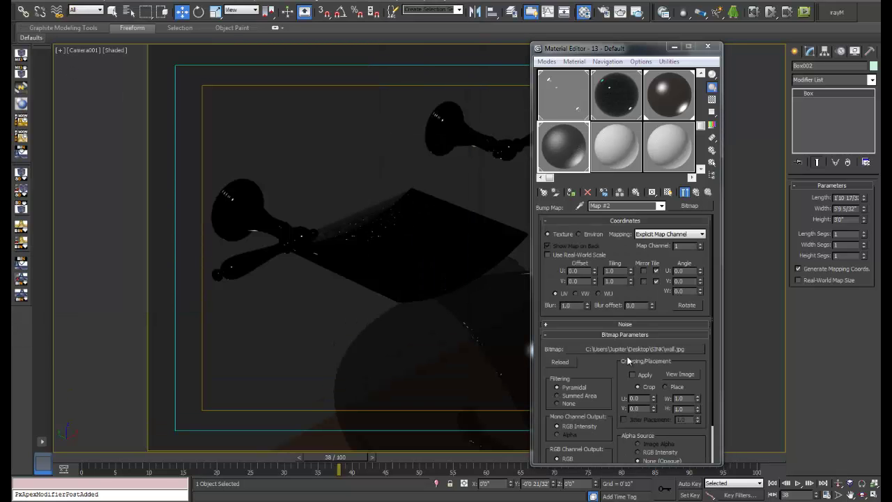
Check the bump bitmap file and the enlarged material sample, and show the map in the viewport
left_click(628, 351)
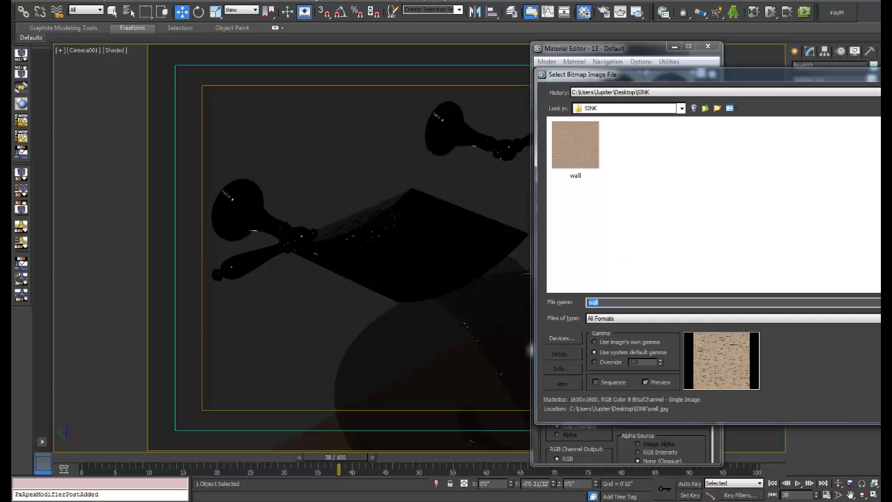
key("Return")
double_click(552, 148)
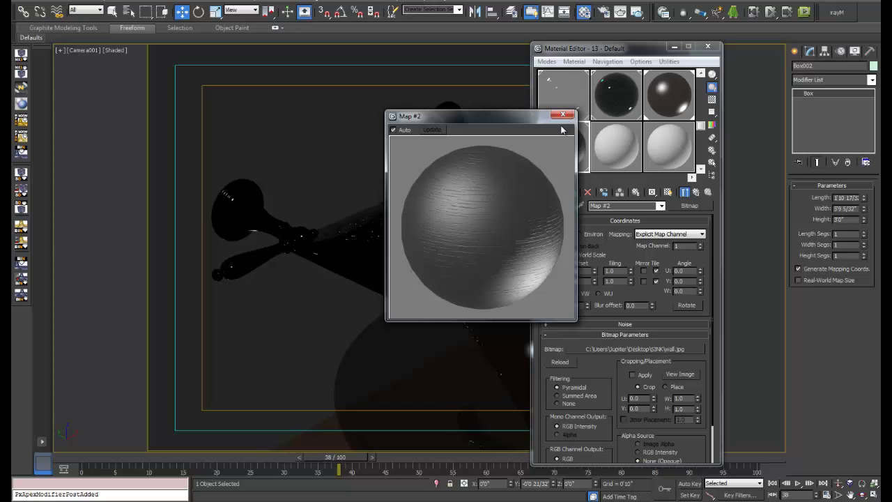
left_click(563, 116)
left_click(667, 192)
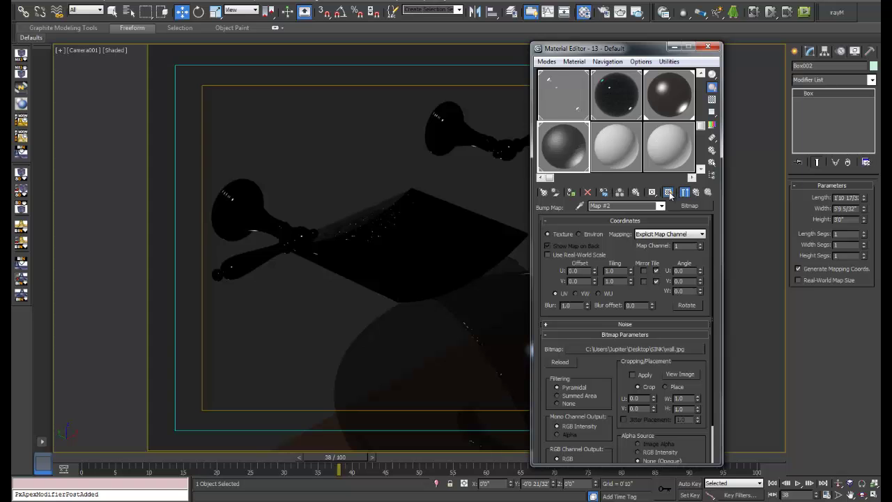
left_click(821, 81)
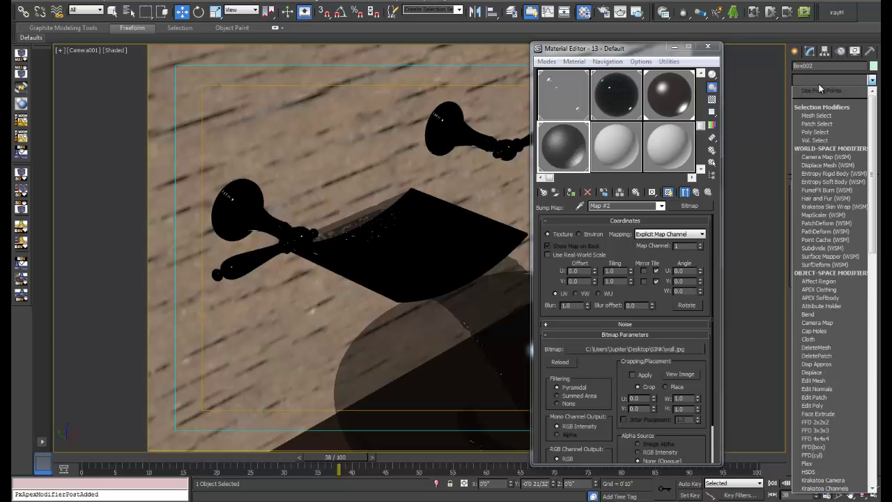
scroll(814, 401, "down", 20)
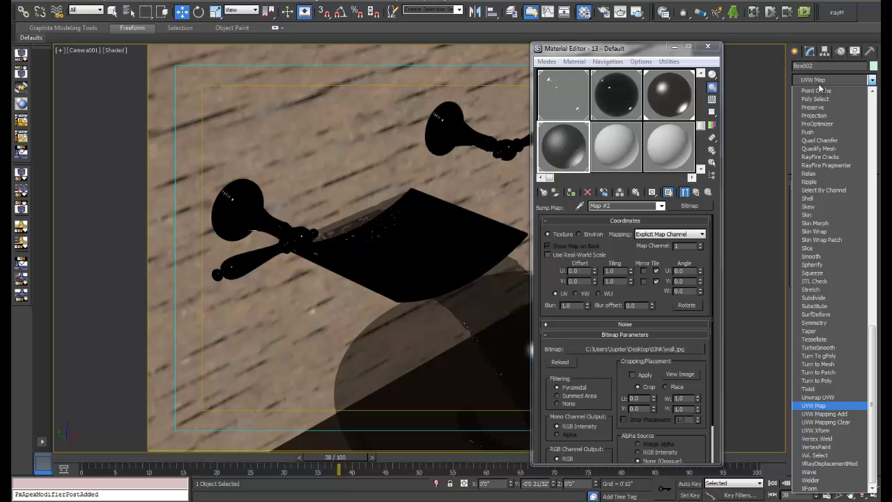
left_click(812, 406)
left_click_drag(845, 275, 846, 286)
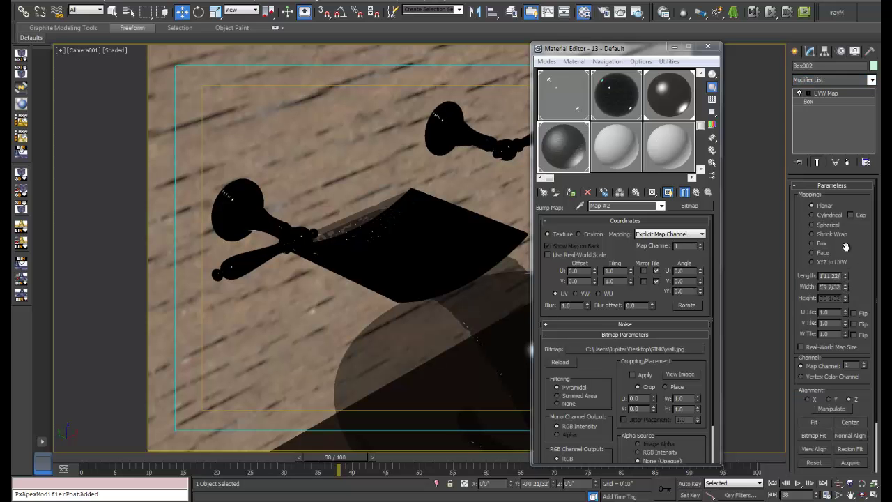
left_click(848, 162)
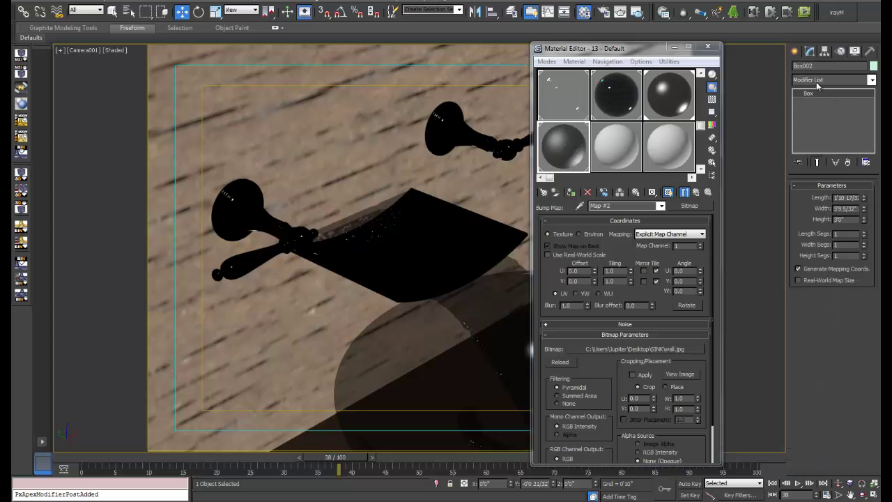
Add a UVW Map modifier to the counter box and fit its mapping to the object
left_click(819, 80)
scroll(822, 112, "down", 10)
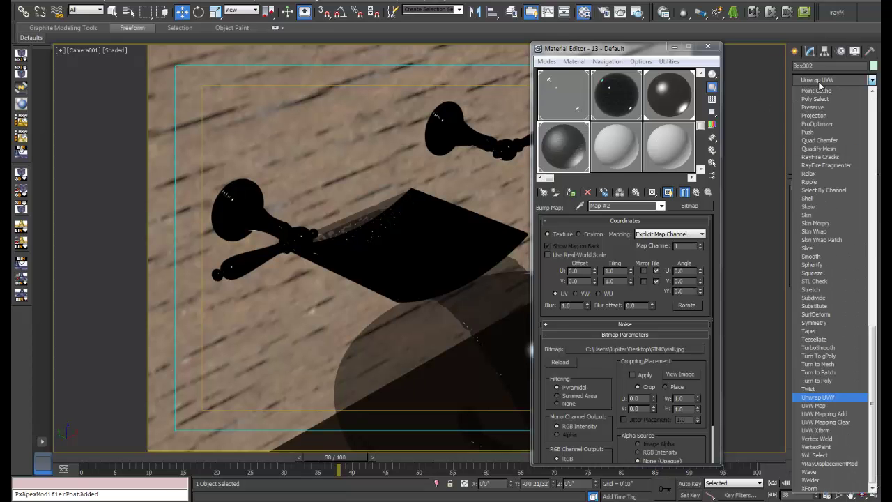
left_click(818, 406)
left_click(814, 421)
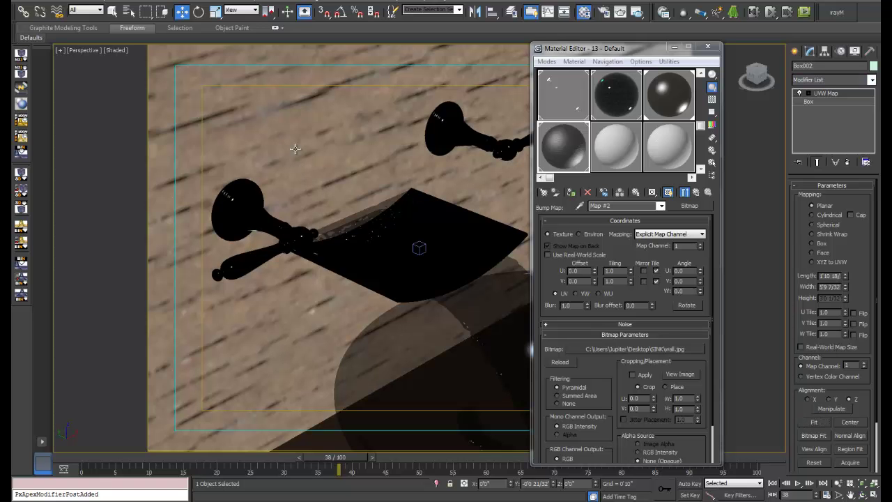
In the perspective view, select the wall behind the counter and add a UVW Map modifier with Box mapping
key("p")
scroll(374, 221, "down", 5)
left_click(374, 221)
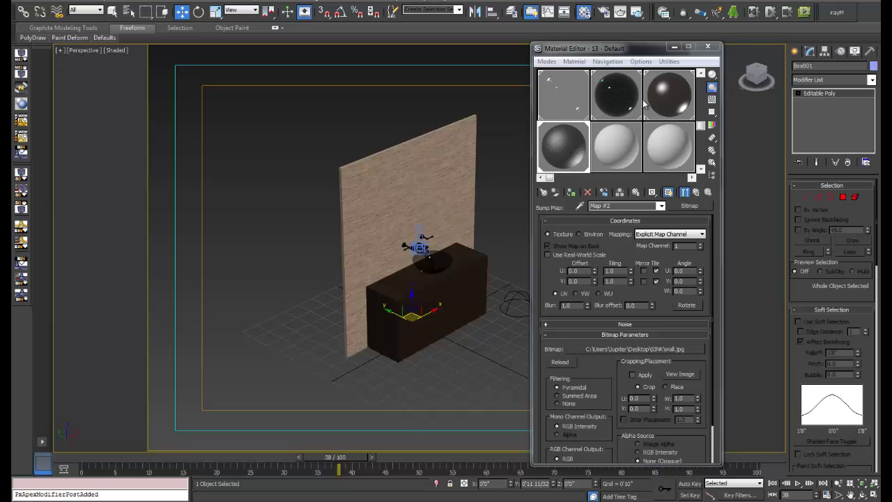
left_click(834, 80)
scroll(829, 279, "down", 5)
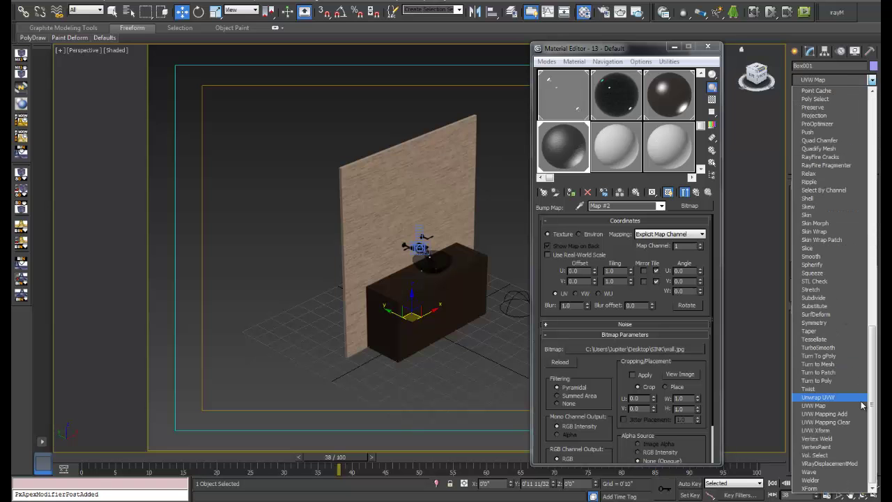
left_click(826, 398)
scroll(391, 239, "up", 4)
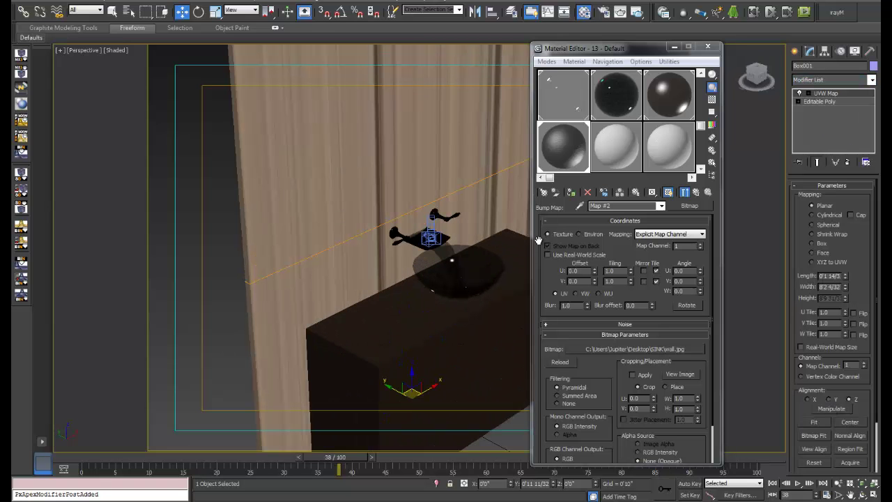
left_click(820, 243)
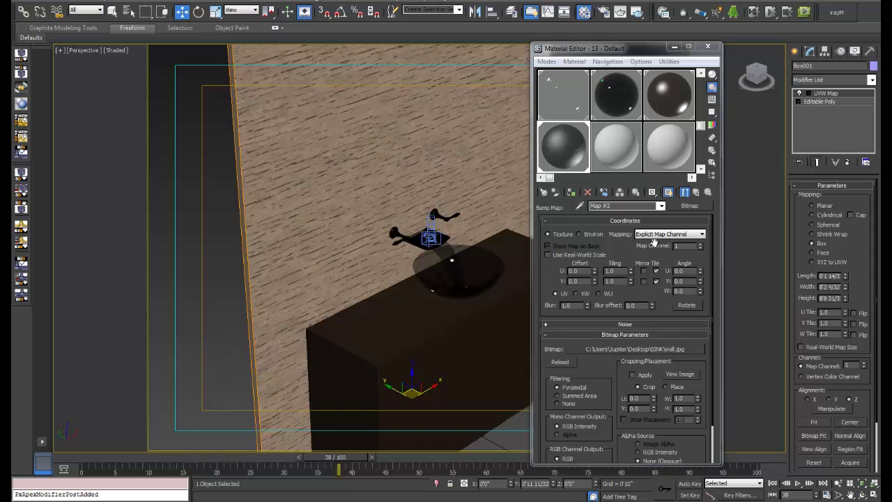
Reduce the wall's UVW mapping size to about 1 inch in length, 7'7" in width and 8 inches in height
left_click(845, 279)
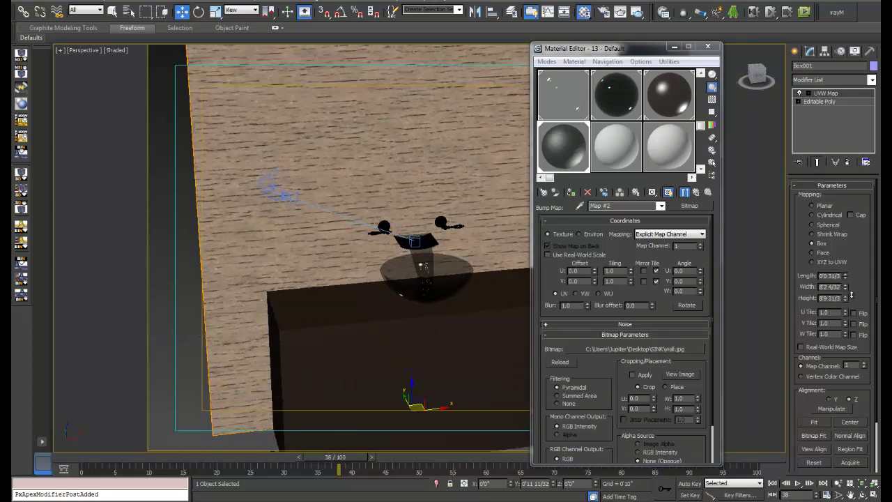
left_click(846, 289)
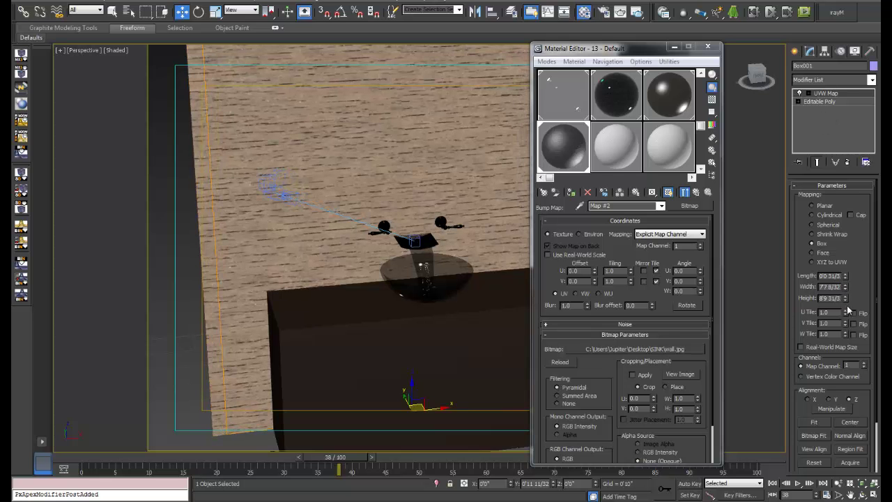
left_click_drag(846, 298, 852, 346)
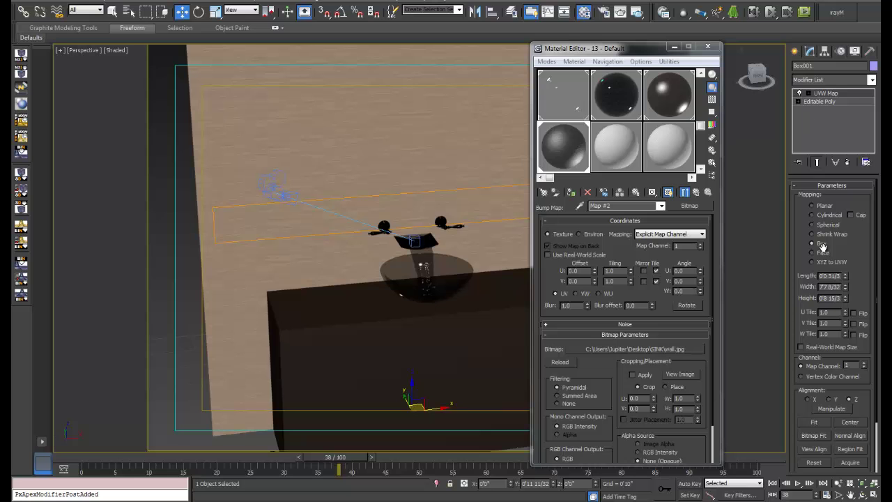
Rotate the wall's UVW Map gizmo a quarter turn with angle snap so the texture grain runs vertically
left_click(800, 93)
left_click(823, 102)
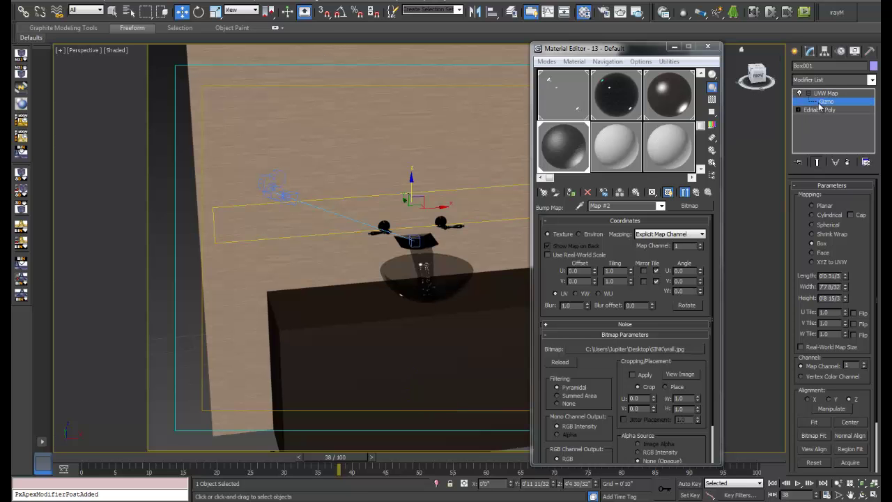
left_click(199, 11)
left_click_drag(409, 178, 363, 215)
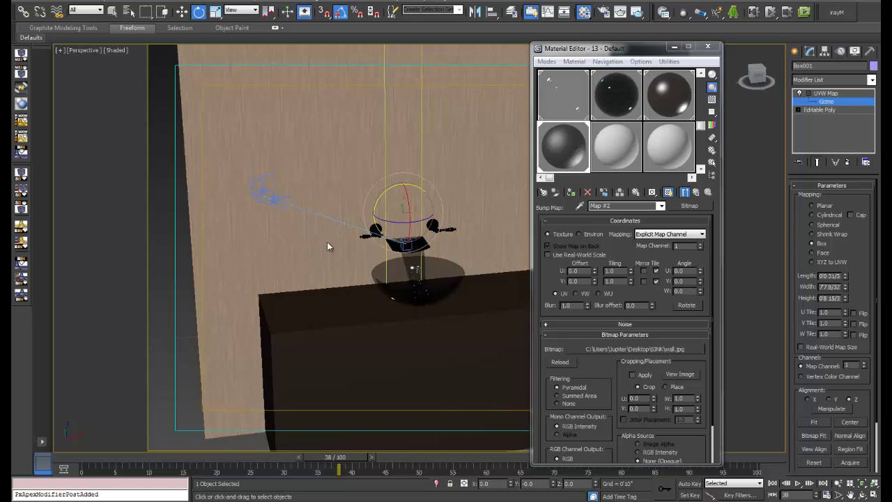
Return to the camera view, close the Material Editor and increase the wall mapping's height to about 1'2"
key("c")
scroll(345, 245, "up", 6)
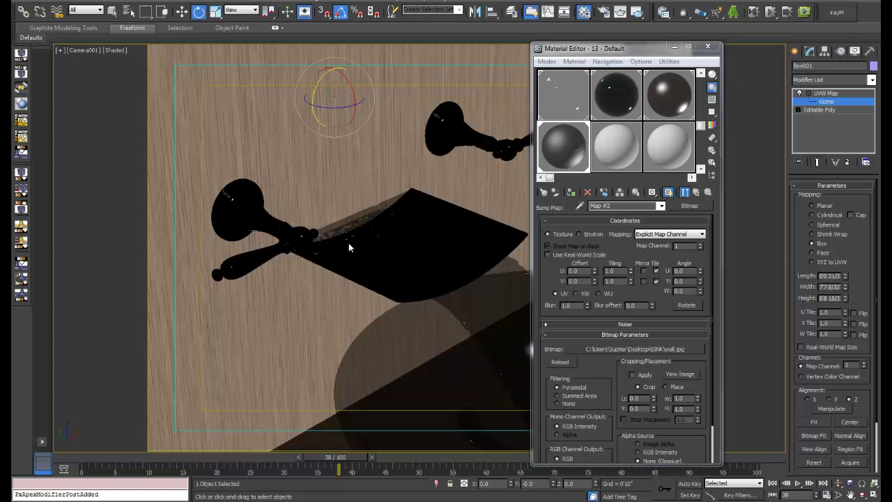
left_click(708, 46)
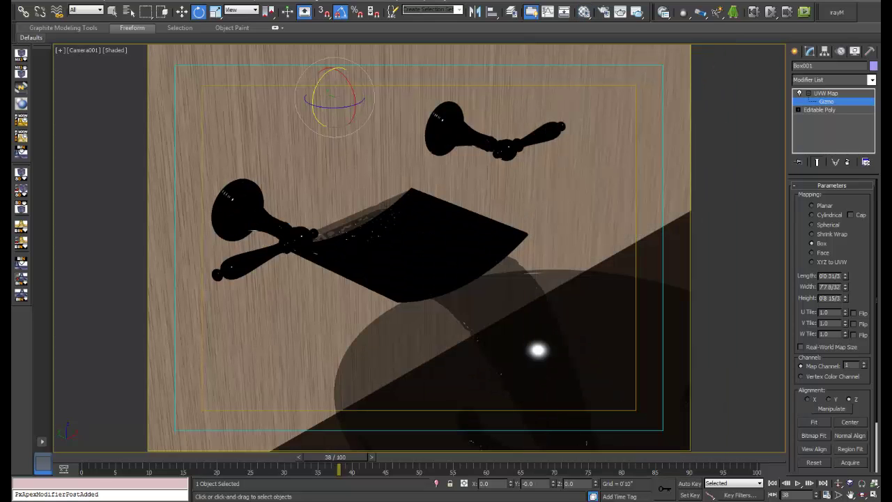
mouse_move(846, 271)
left_mouse_down()
mouse_move(846, 300)
mouse_move(839, 265)
left_mouse_up()
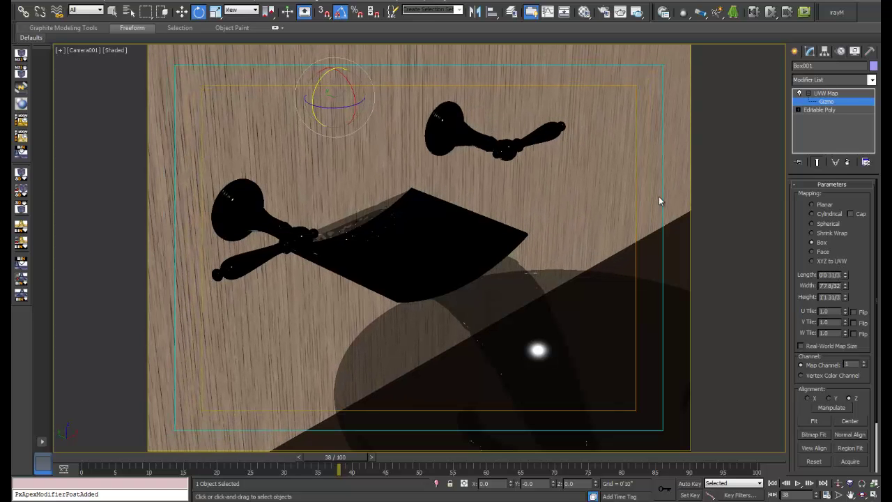
Leave the wall's mapping gizmo editing and switch the render setup from ActiveShade to production rendering mode
left_click(809, 93)
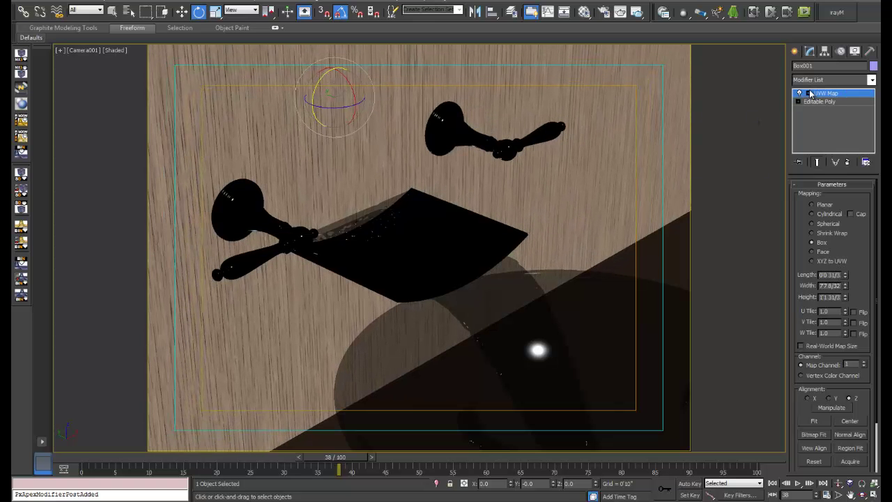
left_click(305, 1)
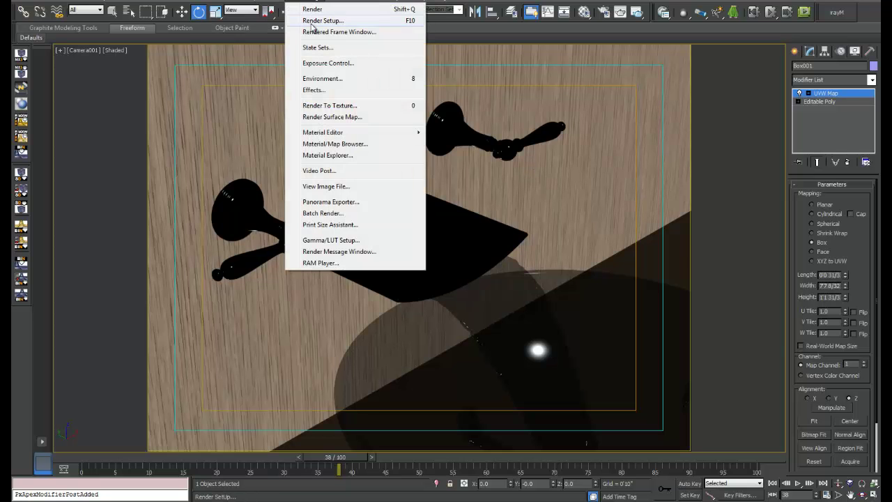
left_click(312, 20)
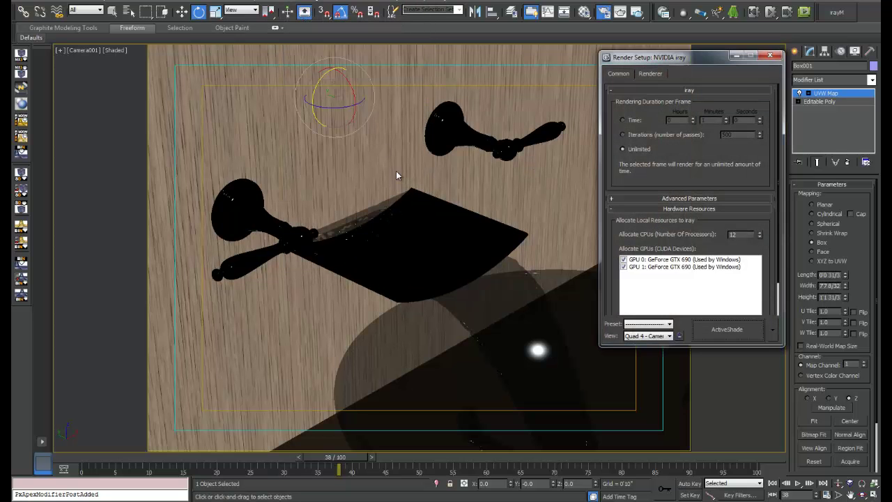
left_click(618, 74)
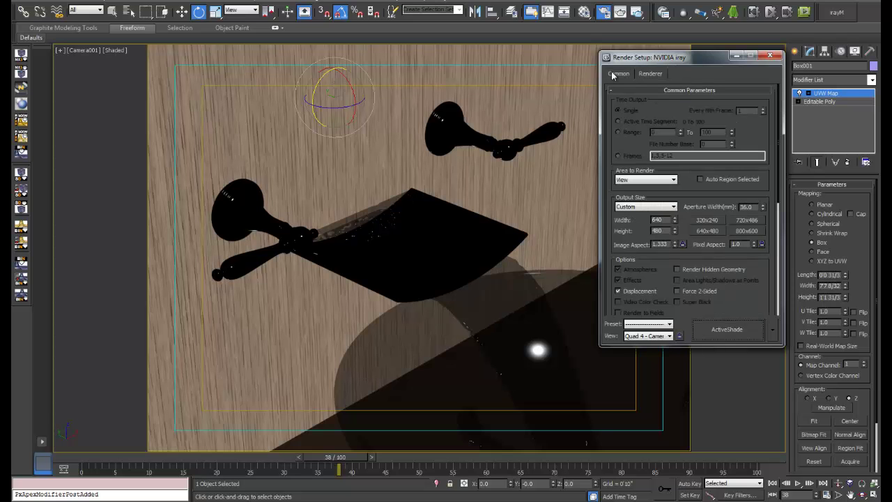
left_click(772, 330)
left_click(781, 348)
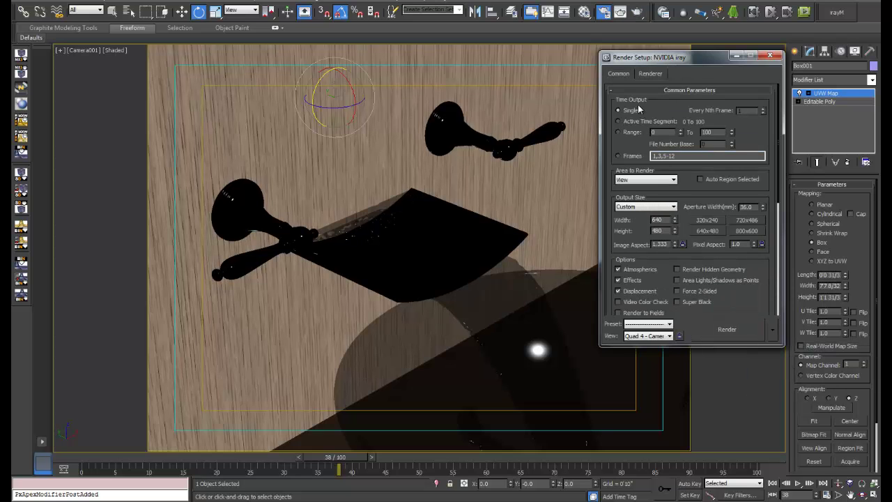
Set the iray rendering duration to Unlimited, keep both GPUs enabled, and set the image filtering type to Triangle
left_click(650, 74)
left_click(640, 262)
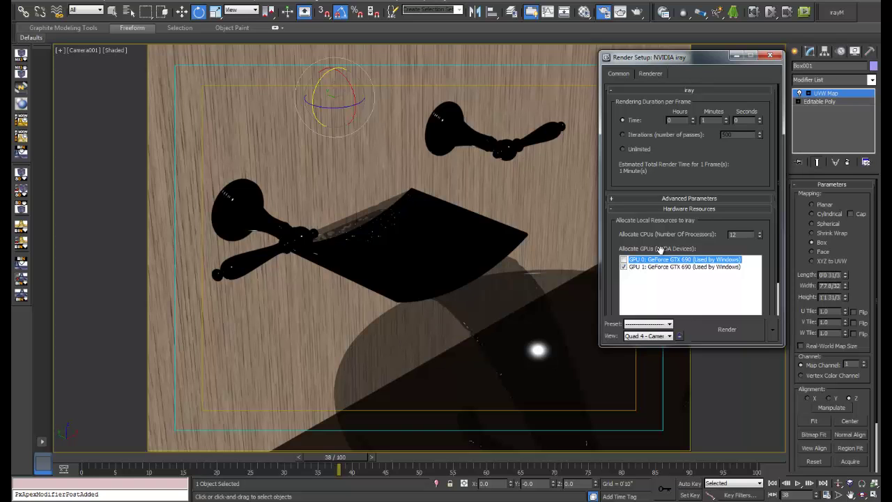
left_click(624, 259)
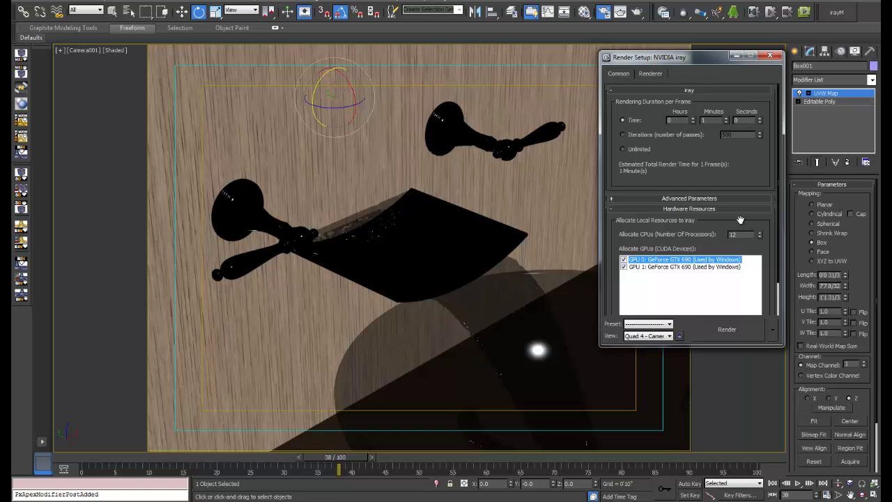
left_click(631, 149)
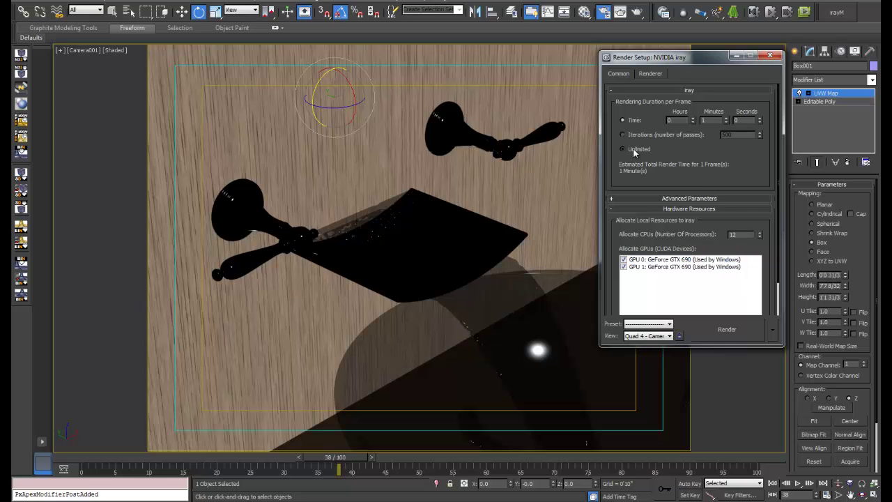
left_click(666, 197)
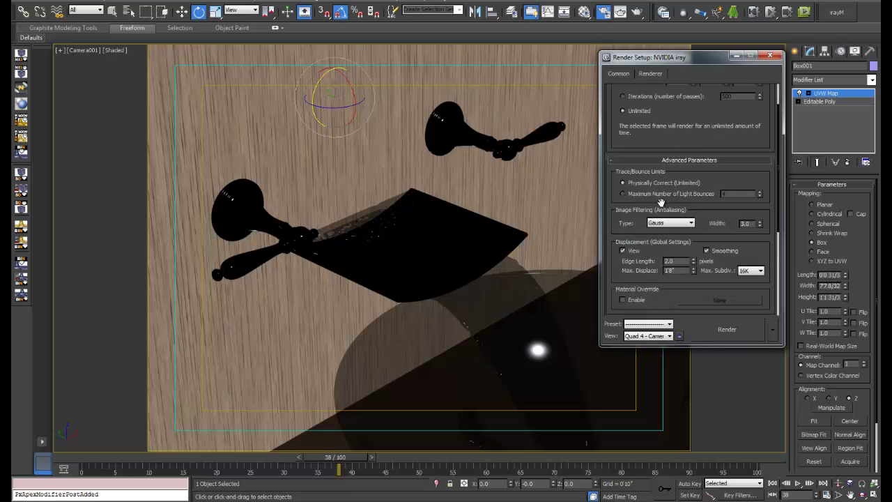
left_click(662, 223)
left_click(669, 246)
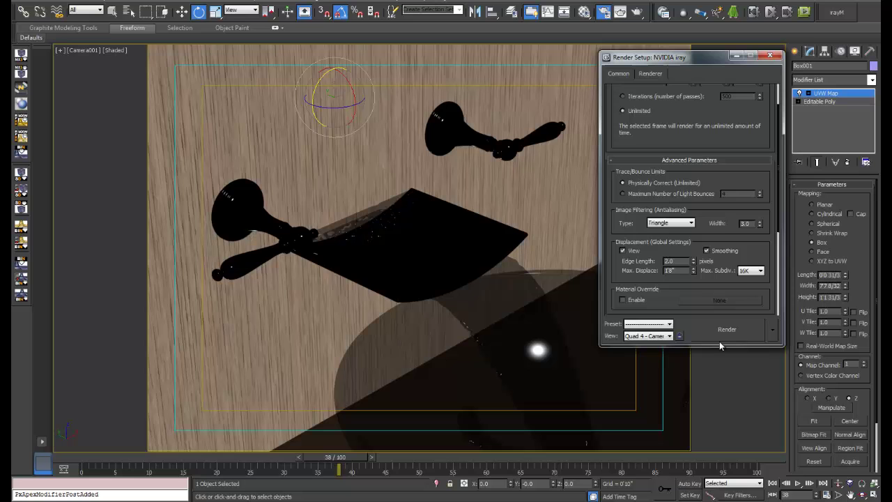
Set the output size to 800x600, test-render frame 38 through Camera001, and close the rendered image
left_click(618, 74)
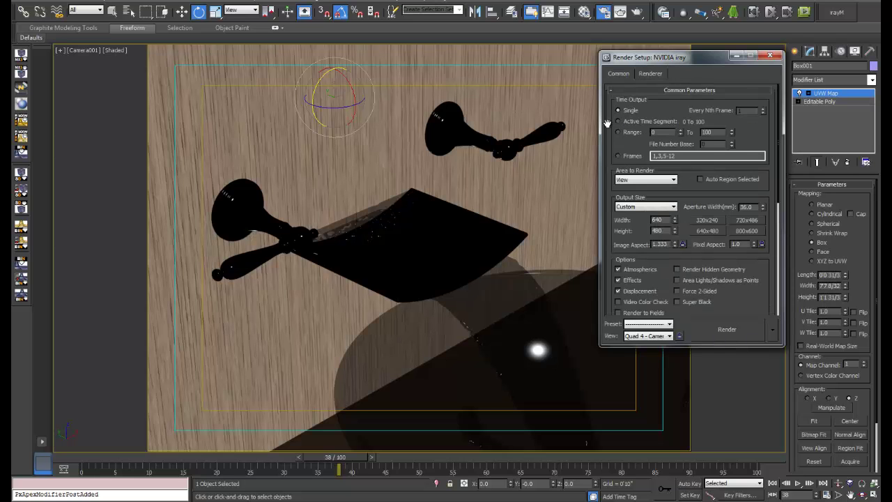
left_click(737, 231)
left_click(731, 330)
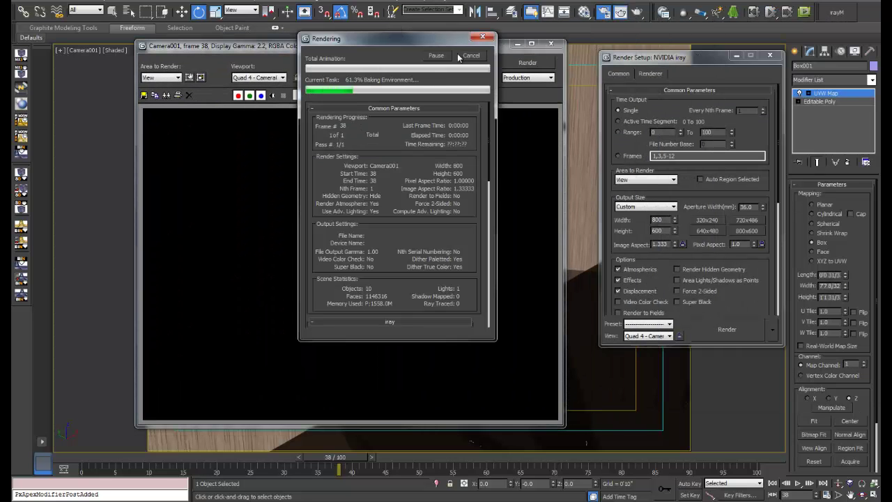
left_click(408, 55)
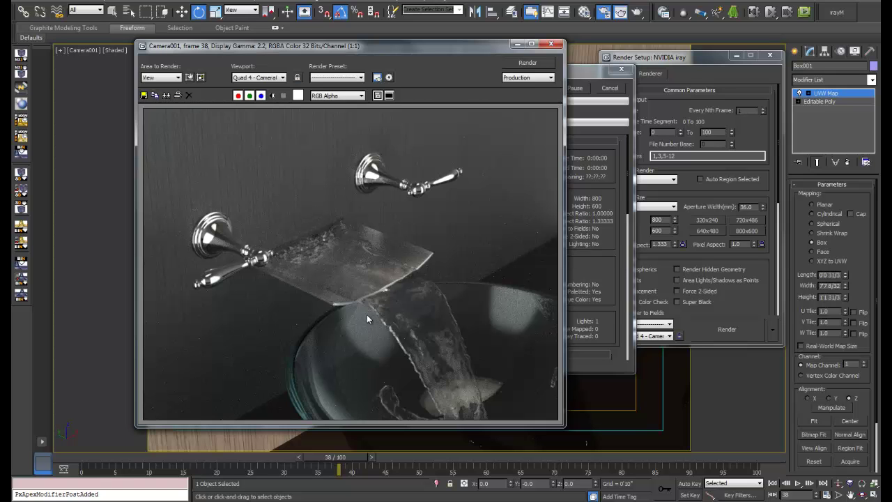
left_click(551, 45)
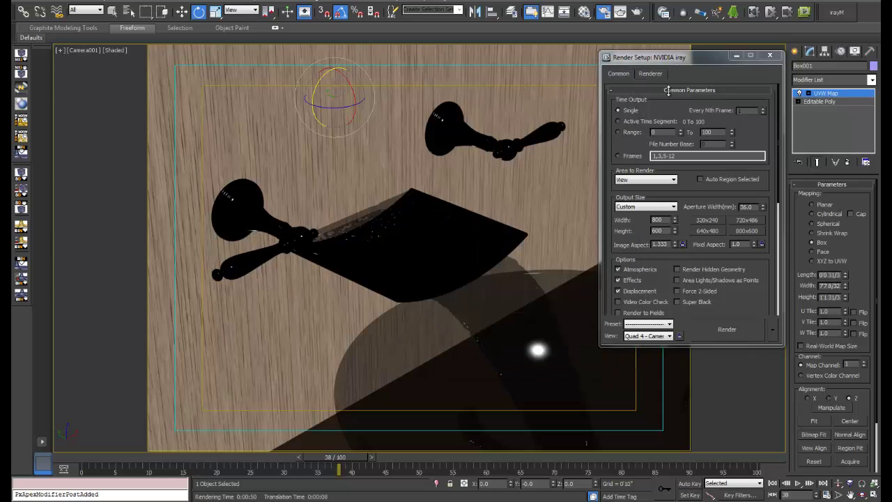
In the Top view, create a second target camera in front of the basin aimed at the spout, and look through it
left_click(769, 54)
key("t")
scroll(427, 247, "down", 3)
scroll(418, 247, "up", 5)
left_click(793, 52)
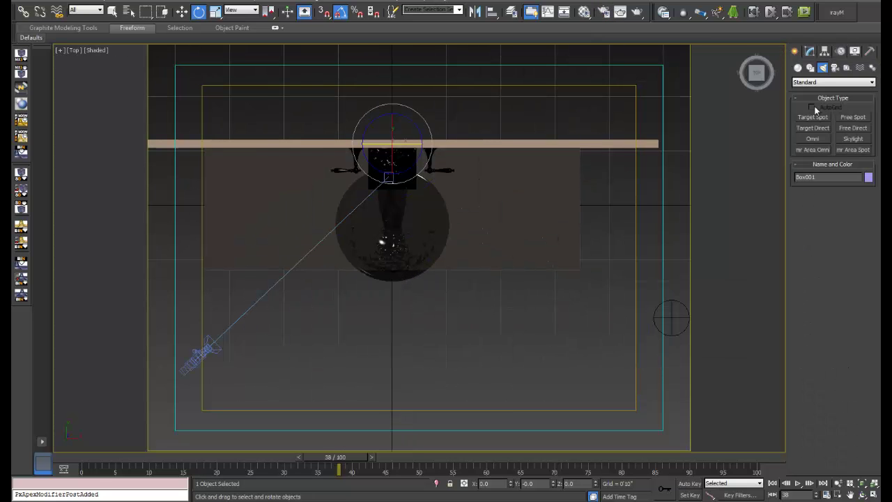
left_click(835, 67)
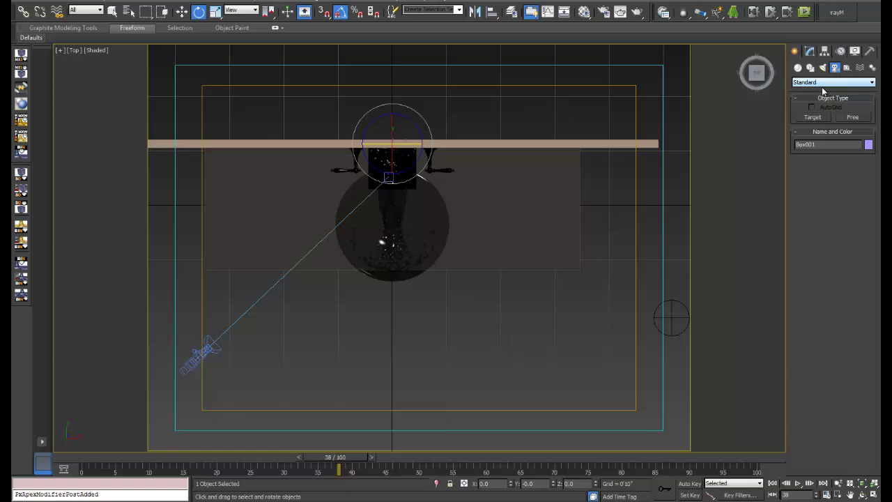
left_click(814, 117)
left_click_drag(323, 272, 388, 179)
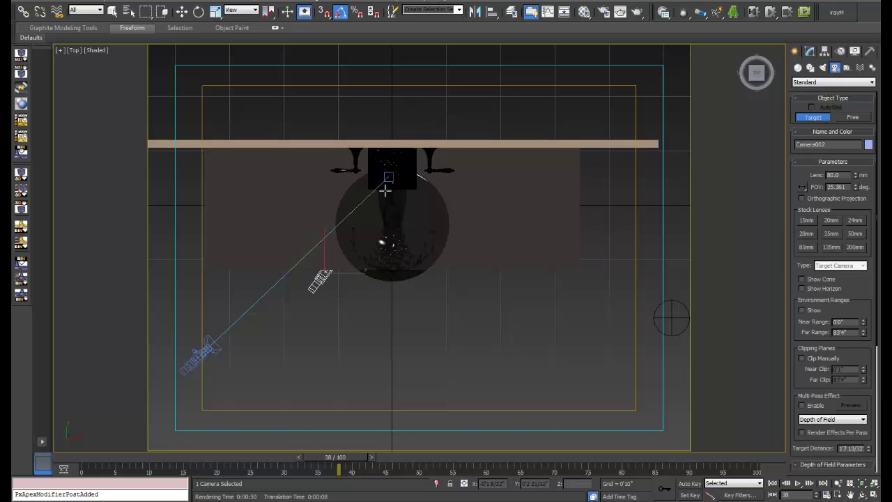
key("c")
Dolly the new camera back and orbit it to frame both handles, the spout and the basin
middle_click_drag(506, 419, 515, 184)
middle_click_drag(501, 269, 581, 358)
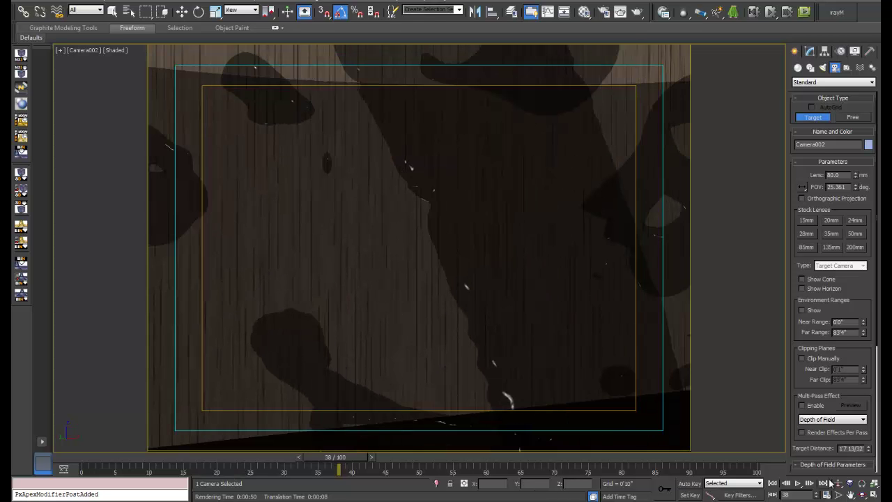
left_click(838, 483)
left_click_drag(667, 349, 564, 404)
left_click(863, 494)
mouse_move(481, 307)
left_mouse_down()
mouse_move(471, 300)
mouse_move(516, 305)
mouse_move(481, 316)
mouse_move(491, 310)
left_mouse_up()
key("r")
left_click(494, 309)
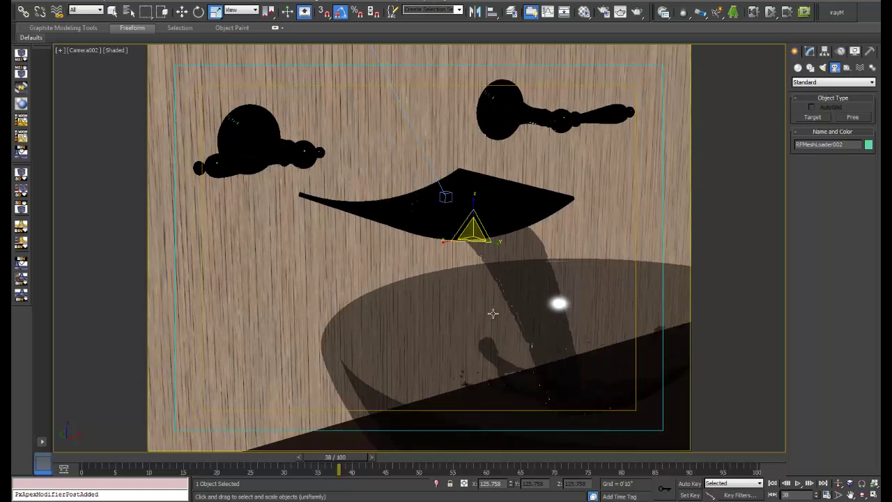
left_click_drag(493, 314, 741, 435)
Orbit, dolly in and truck the second camera to frame the spout more closely
left_click(859, 494)
left_click_drag(457, 213, 467, 280)
left_click(838, 483)
left_click_drag(536, 307, 625, 377)
left_click_drag(442, 339, 420, 345)
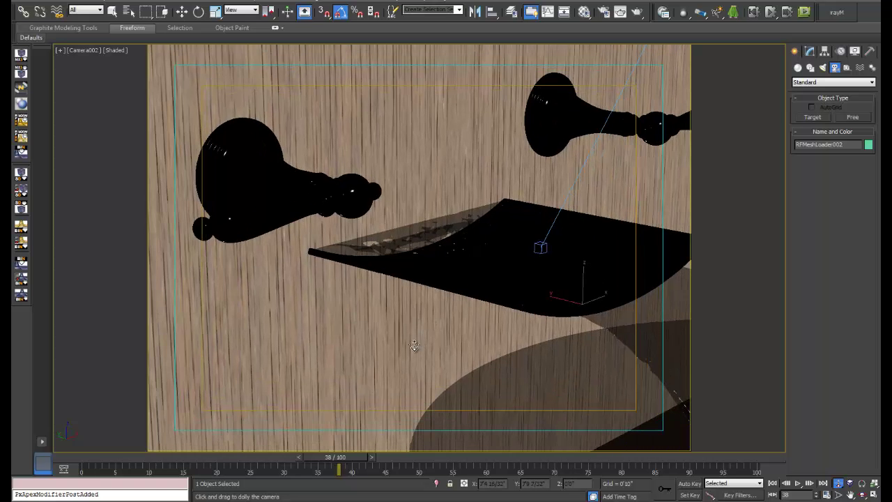
middle_click_drag(480, 354, 373, 366)
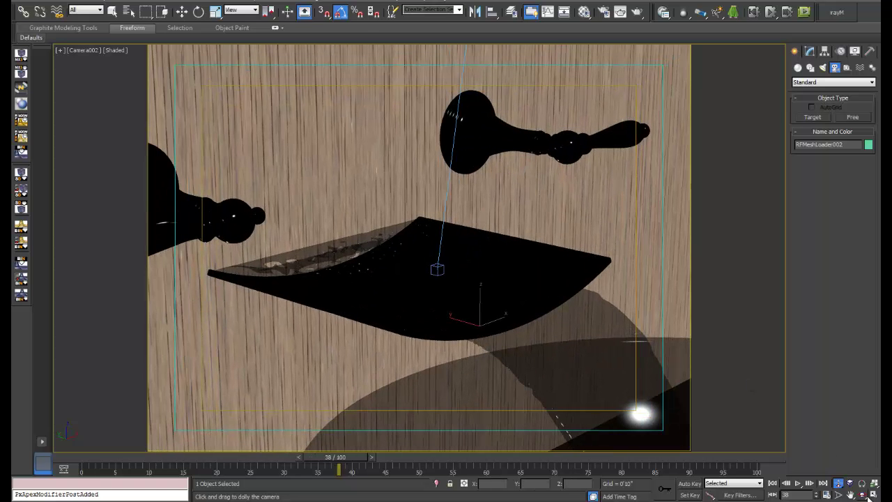
Orbit the second camera to a higher side angle over the spout and display edged faces
left_click(863, 494)
left_click_drag(625, 359, 511, 337)
left_click_drag(588, 335, 517, 262)
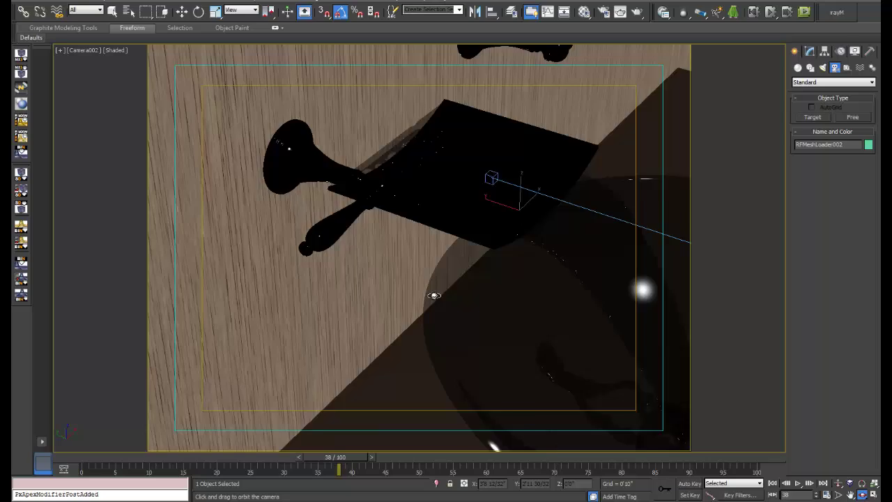
key("F4")
left_click_drag(453, 269, 455, 305)
left_click(837, 483)
key("alt+w")
key("alt+w")
Select Camera002, set its lens to 35 mm, and dolly it in close to the spout and near handle
left_click(810, 49)
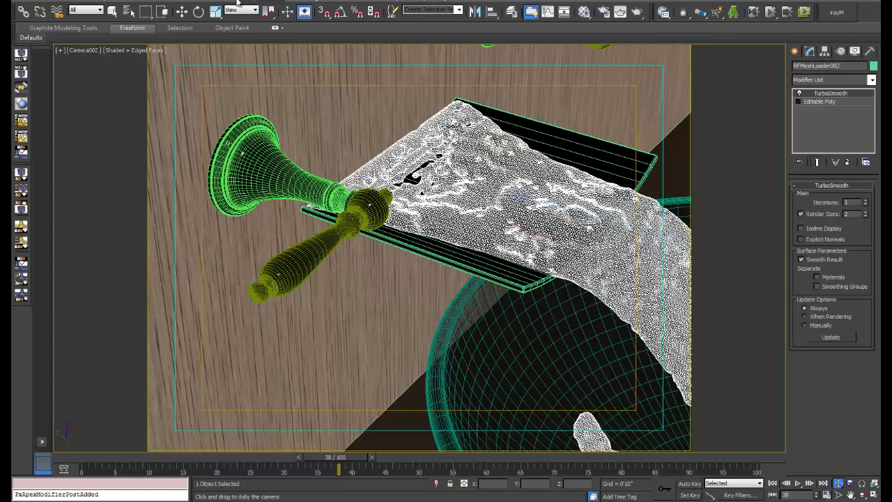
left_click(129, 11)
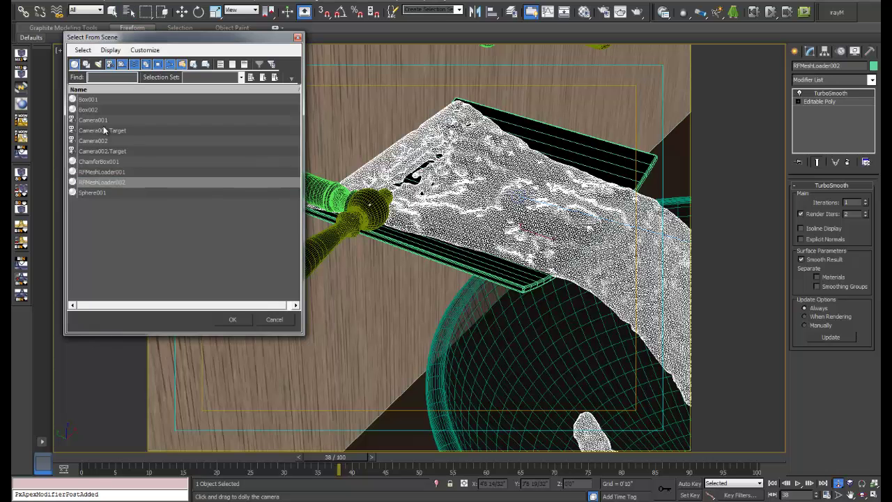
left_click(101, 141)
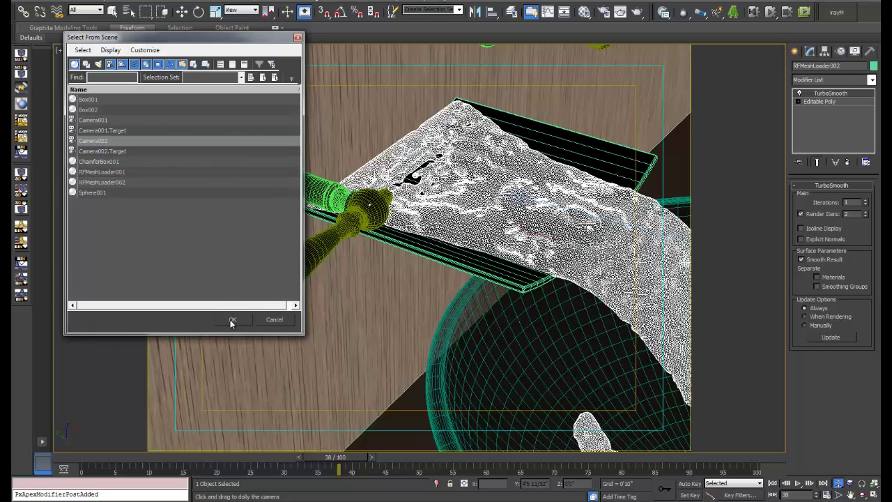
left_click(232, 319)
scroll(856, 316, "down", 2)
scroll(862, 300, "up", 2)
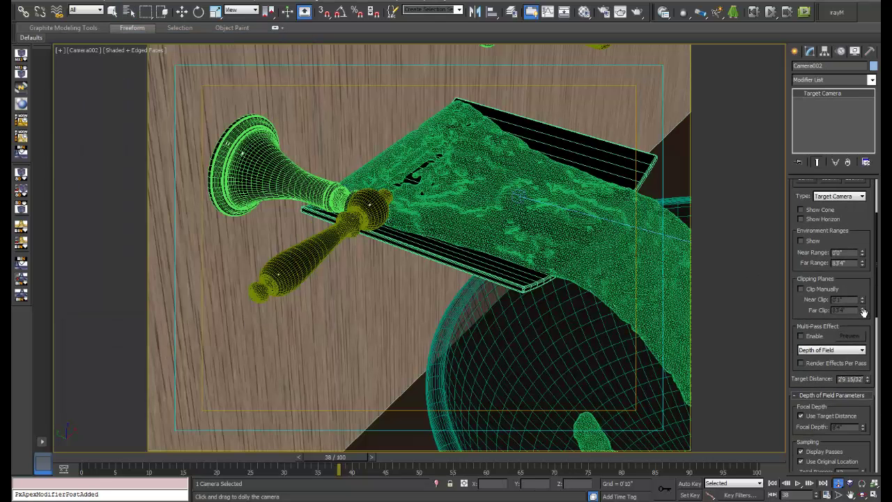
double_click(837, 199)
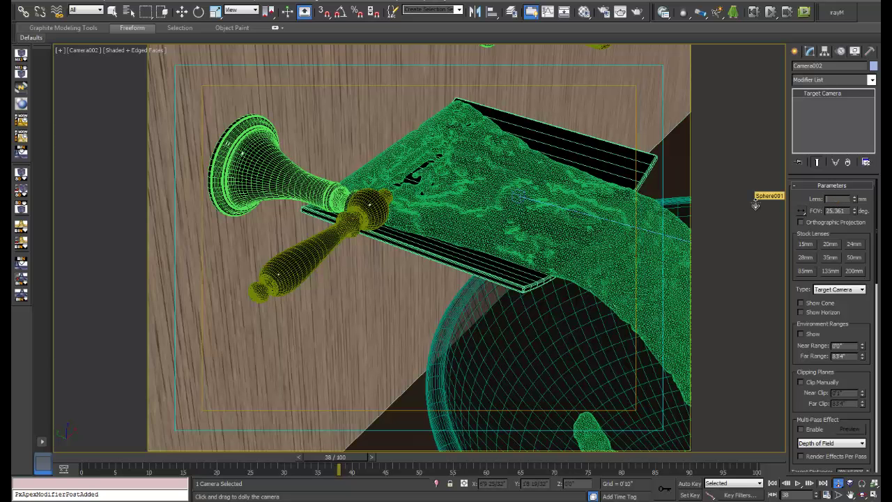
type("35")
key("Return")
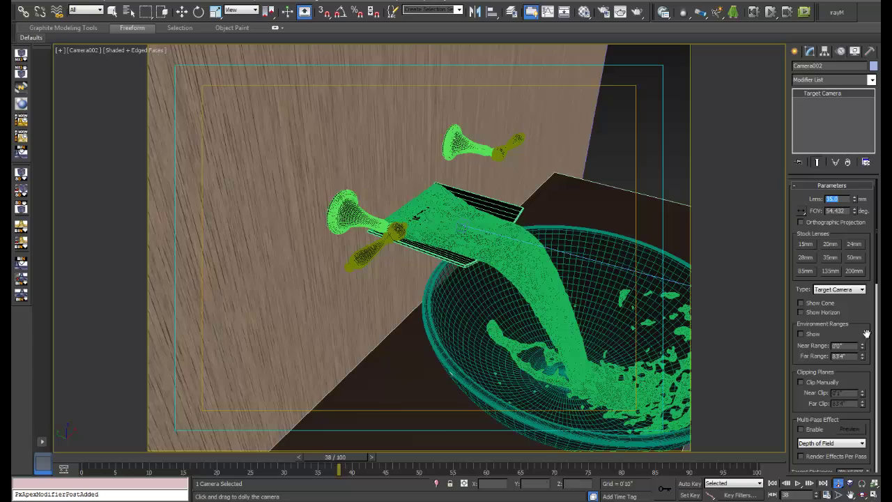
mouse_move(466, 295)
left_mouse_down()
mouse_move(453, 275)
mouse_move(449, 299)
left_mouse_up()
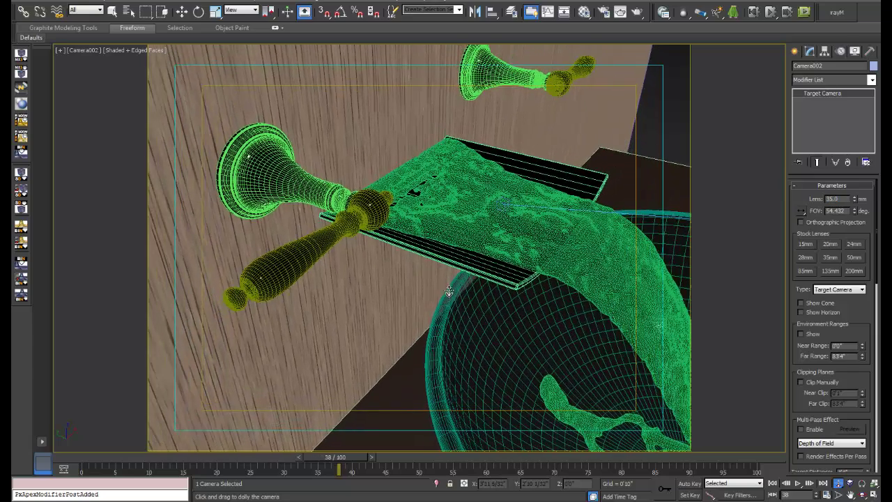
In the perspective view, stretch the counter lengthwise, and scale the wall to about 144 percent along X
key("r")
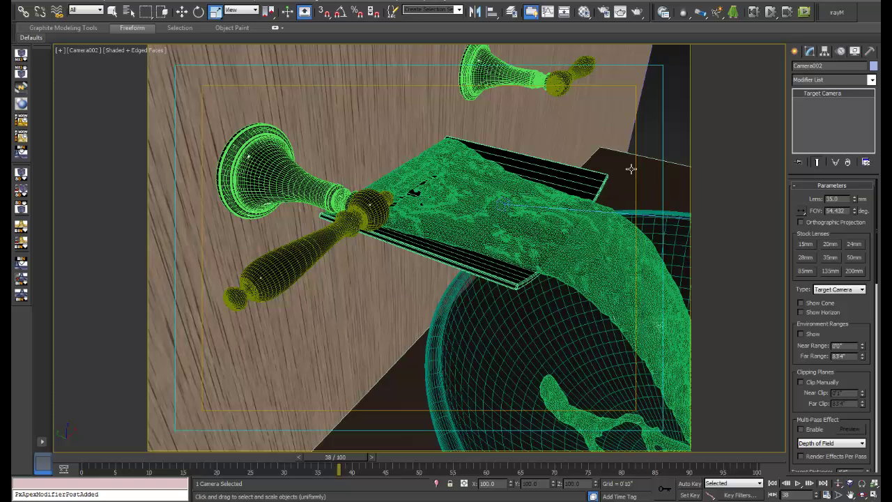
left_click(631, 169)
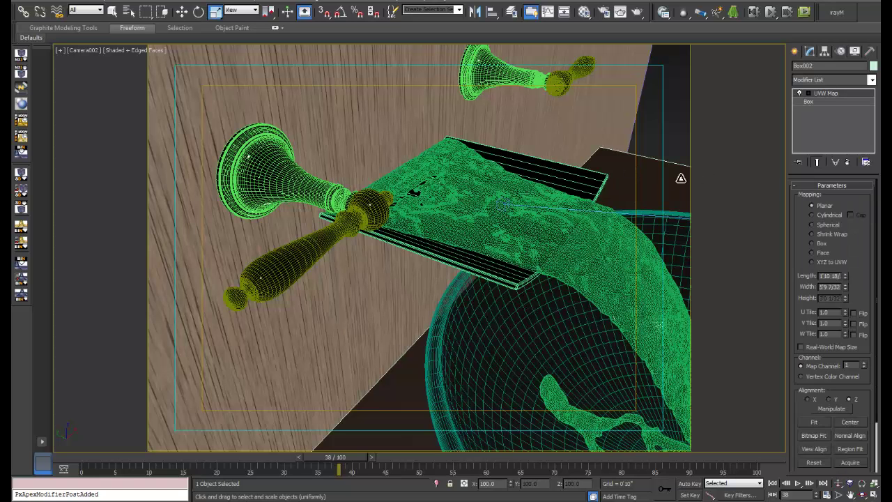
key("p")
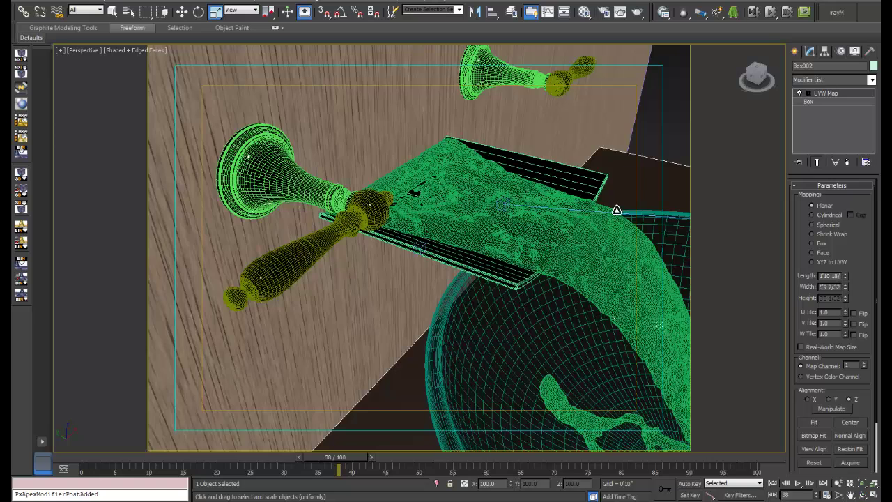
scroll(593, 255, "down", 5)
middle_click_drag(593, 255, 360, 343, "alt")
middle_click_drag(501, 211, 532, 266, "alt")
scroll(533, 267, "down", 5)
left_click(391, 310)
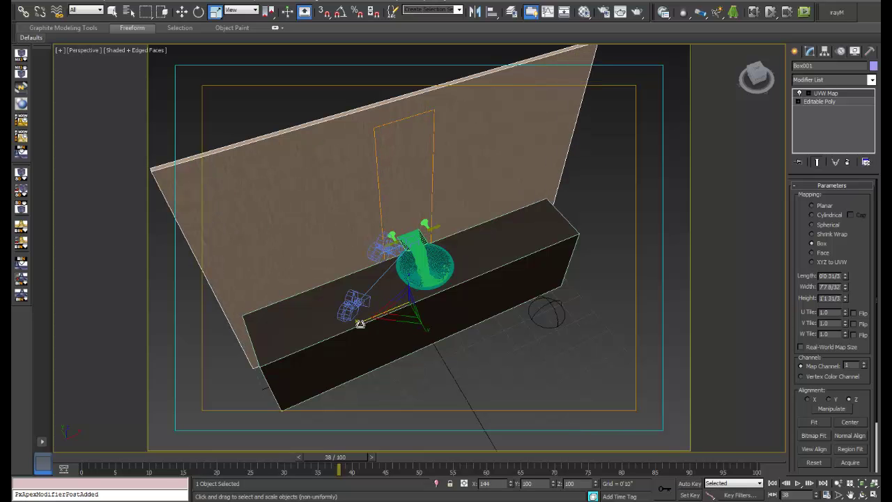
Deselect the wall and return to the Camera002 view
left_click(514, 350)
scroll(497, 374, "up", 3)
key("c")
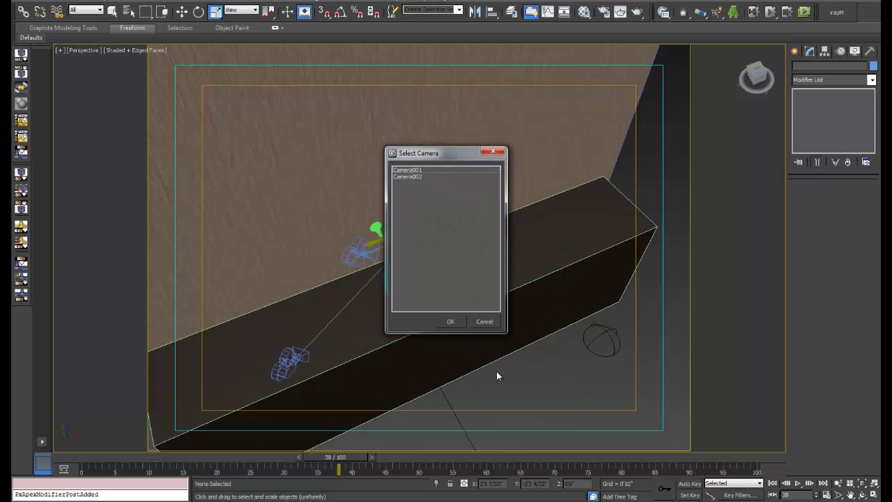
left_click(417, 175)
left_click(448, 321)
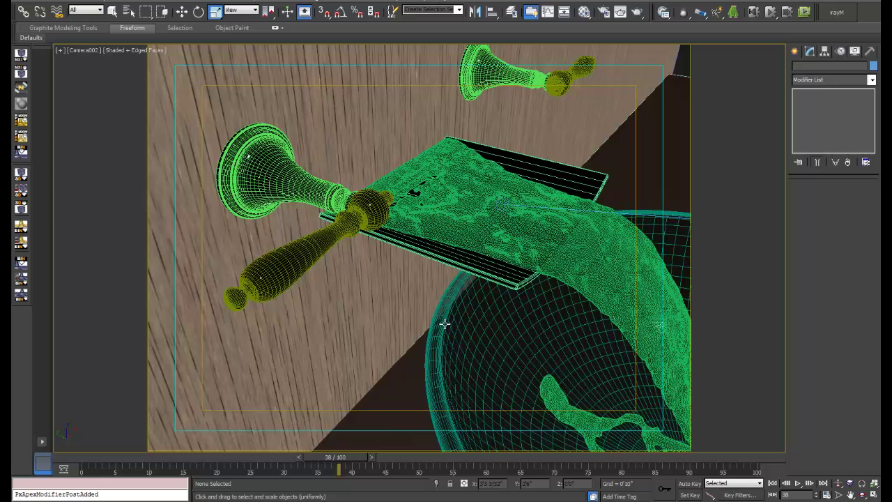
Select the wall in the perspective view and shrink its box UVW mapping to about 4'9" wide and 0'10" high
right_click(643, 114)
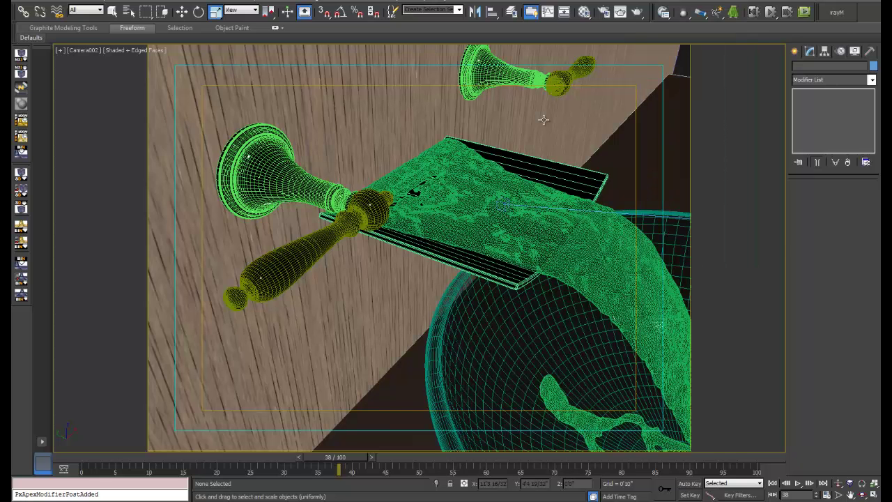
key("alt+w")
left_click(225, 110)
left_click(319, 98)
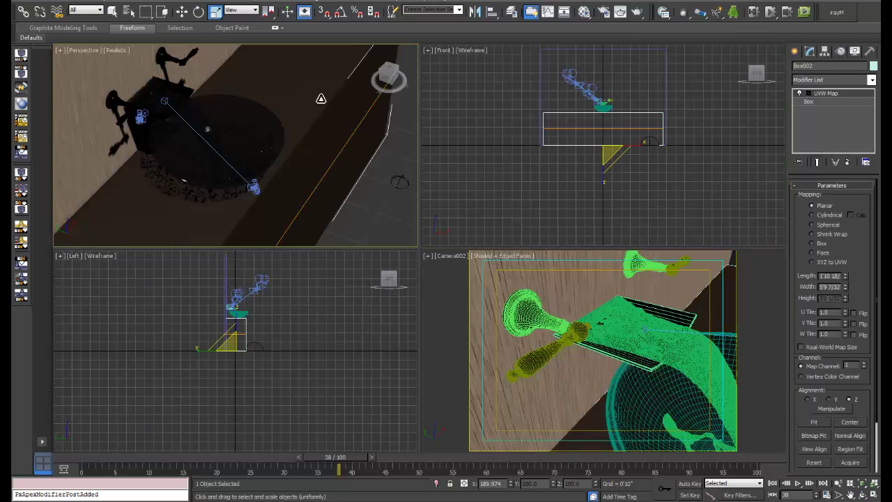
key("shift+z")
left_click_drag(205, 224, 183, 220)
left_click(190, 219)
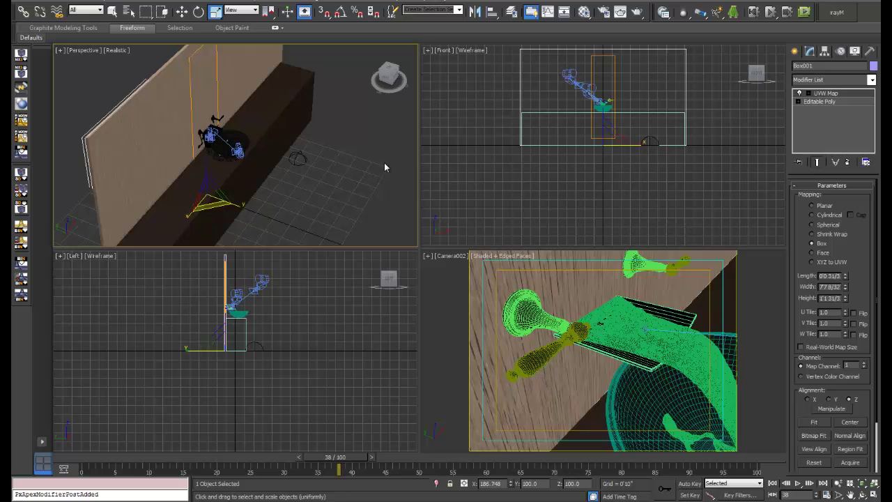
mouse_move(845, 298)
left_mouse_down()
mouse_move(846, 315)
mouse_move(845, 291)
mouse_move(847, 303)
left_mouse_up()
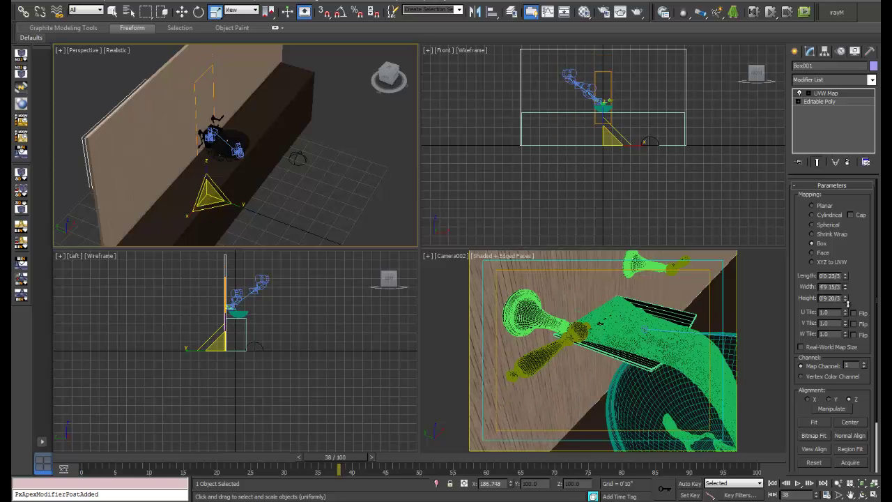
Check the wood grain on the wall through the enlarged Camera002 view, with and without edged faces
middle_click(672, 317)
key("alt+w")
key("F4")
key("alt+w")
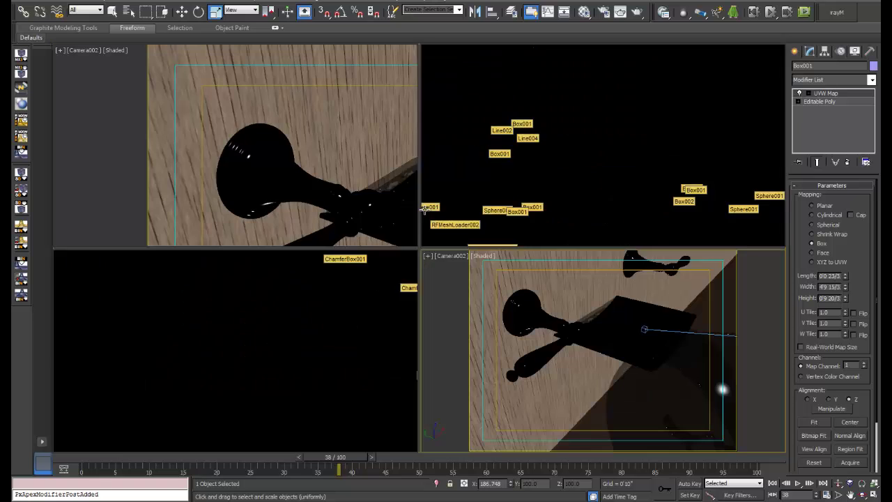
key("alt+w")
key("F3")
key("F3")
key("F4")
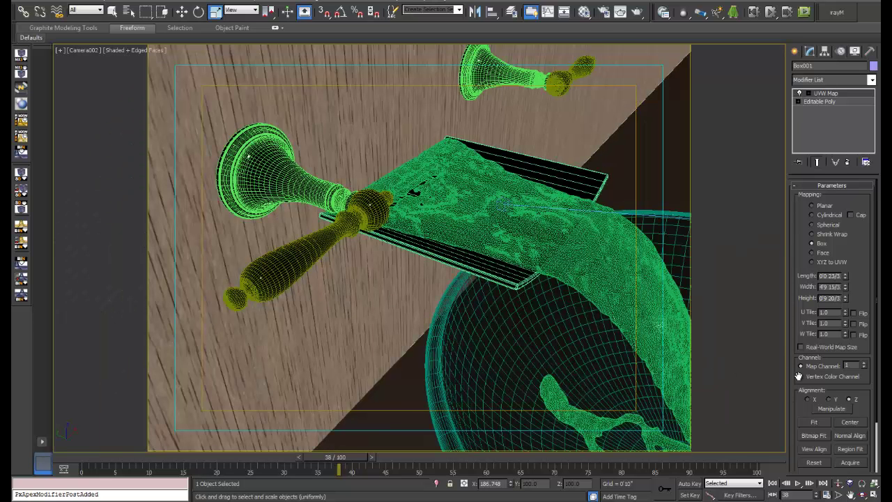
Select Camera002 by name from the list of scene objects
left_click(112, 11)
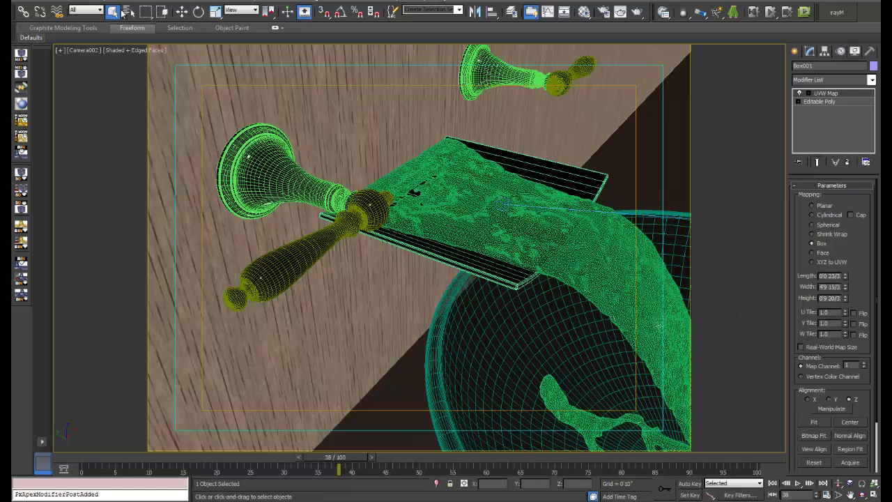
left_click(128, 11)
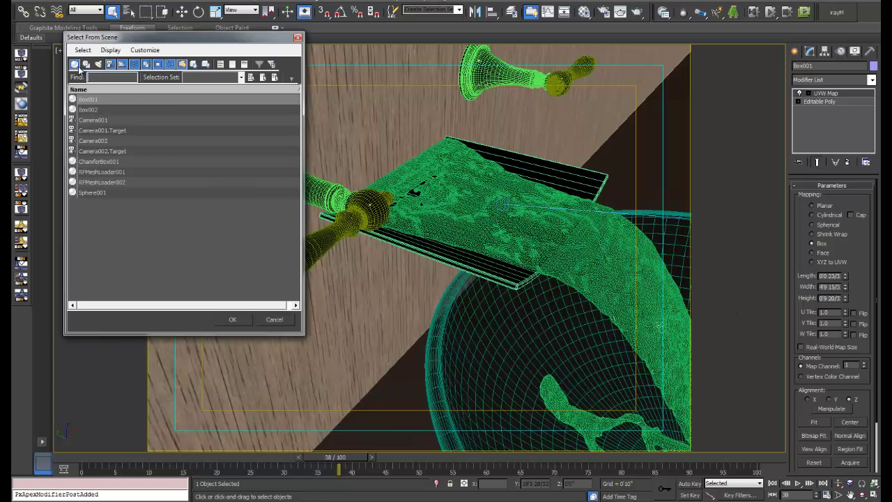
left_click(99, 141)
left_click(235, 321)
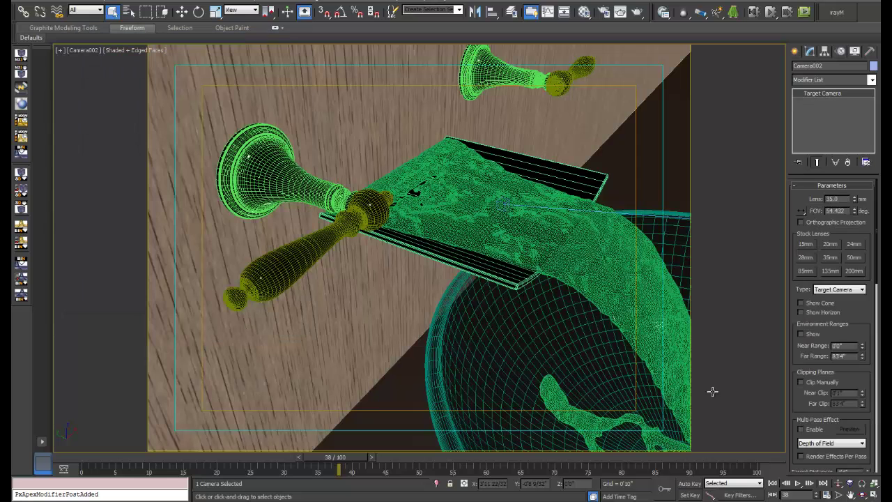
Enable the camera's multi-pass effect as Depth of Field (mental ray) and set its target distance to 1'1 25/32"
scroll(840, 407, "down", 5)
scroll(836, 411, "down", 6)
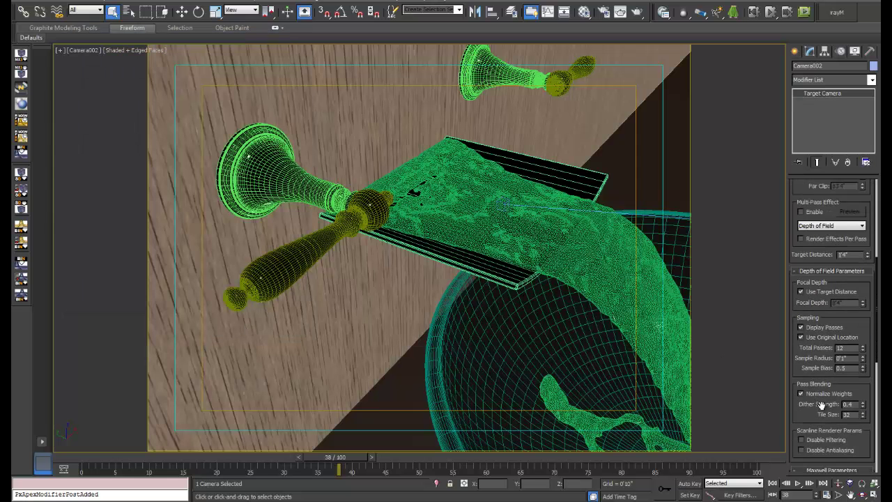
scroll(820, 377, "down", 3)
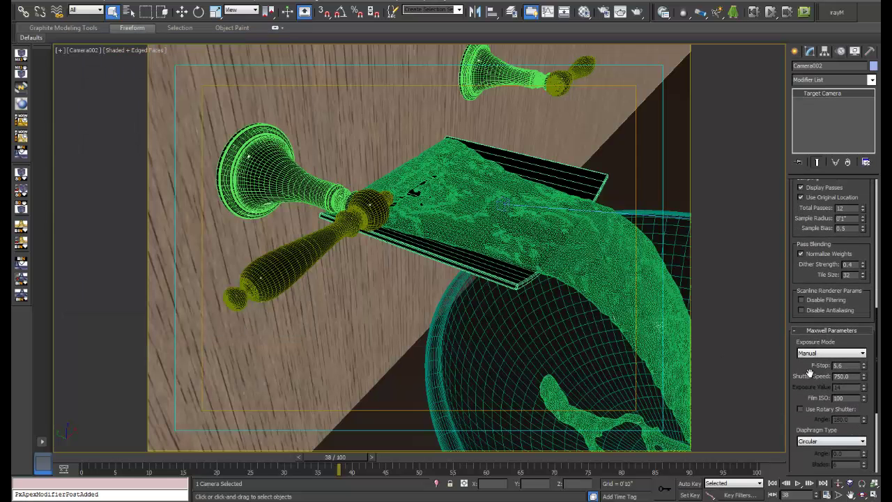
scroll(818, 352, "down", 2)
left_click(813, 318)
scroll(841, 349, "up", 1)
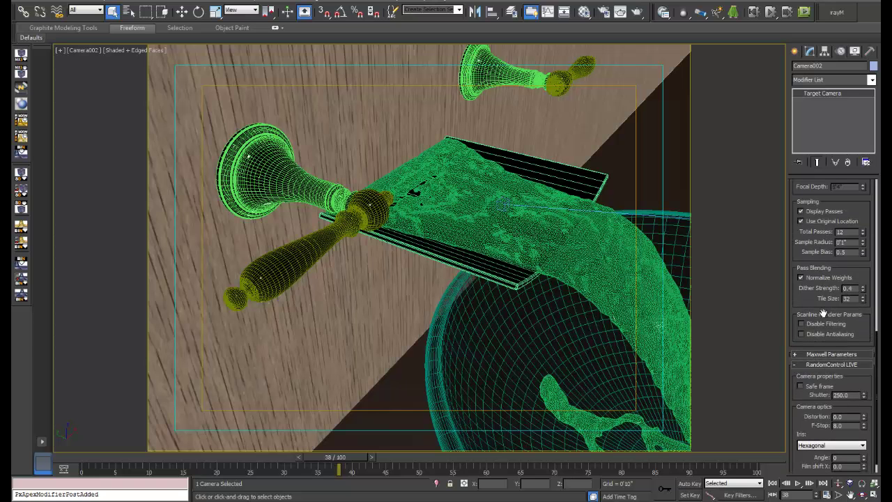
scroll(826, 390, "down", 1)
scroll(828, 392, "up", 9)
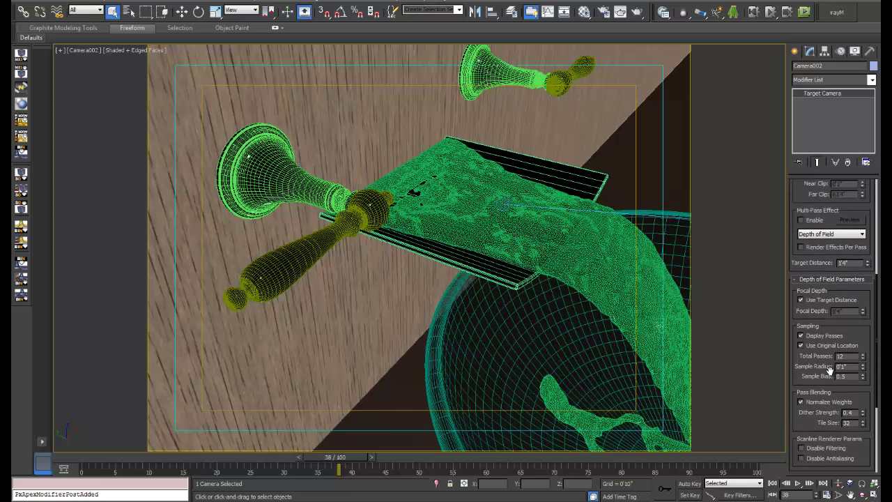
left_click(805, 221)
left_click(829, 233)
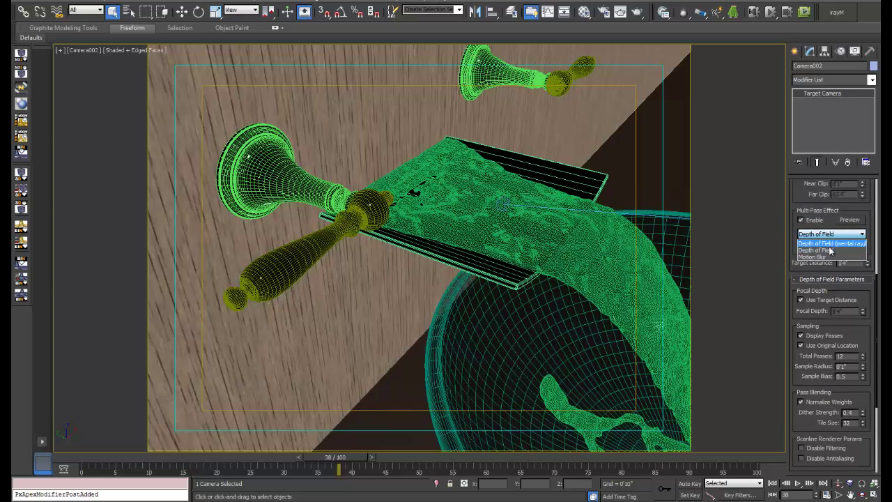
left_click(830, 243)
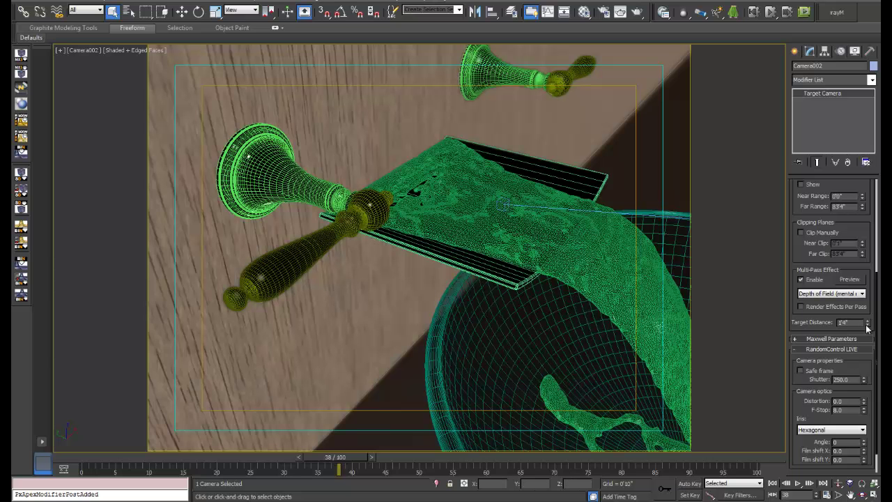
left_click_drag(870, 328, 865, 340)
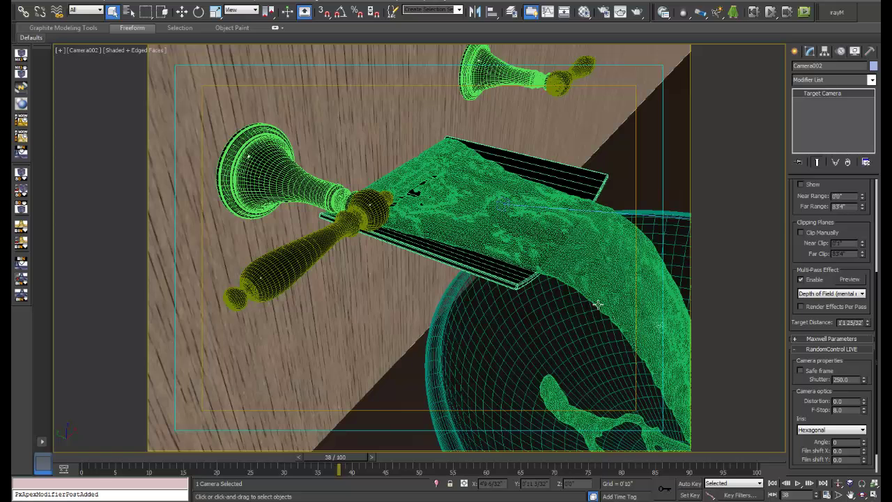
Examine where the Camera002 target sits relative to the faucet in a wireframe top and orthographic view, and return to the camera view
key("alt+w")
right_click(188, 142)
key("t")
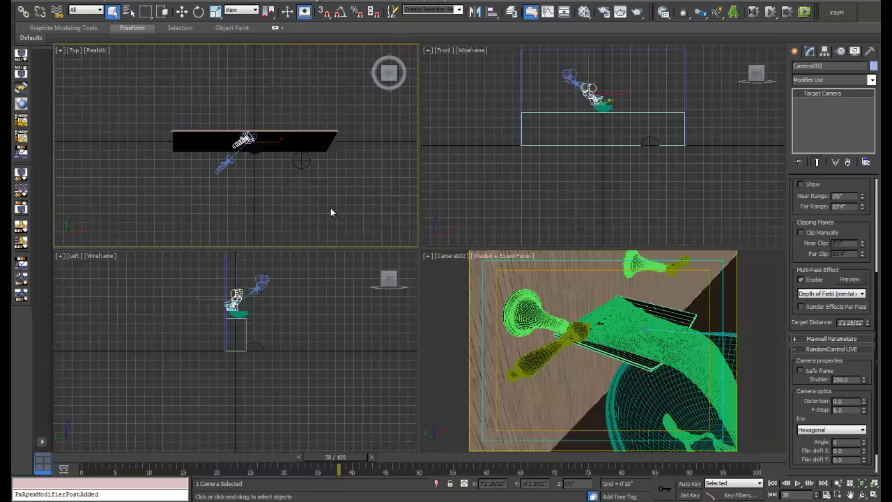
key("z")
scroll(321, 191, "up", 6)
key("F3")
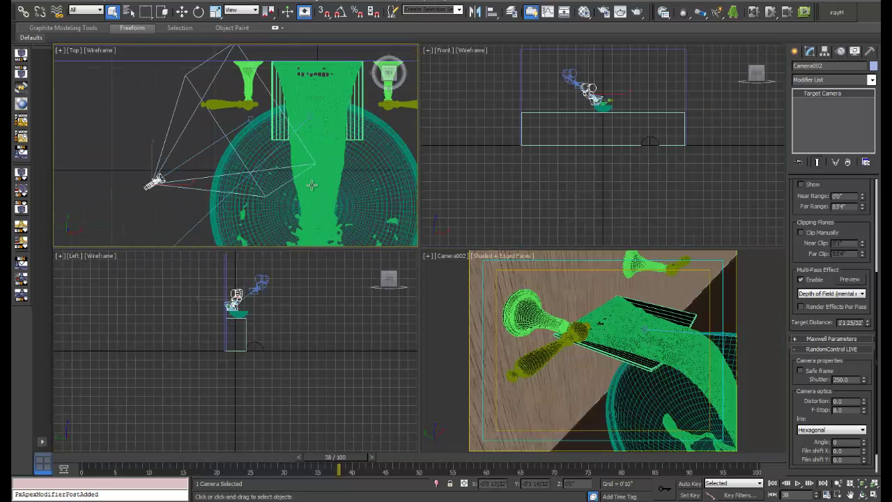
middle_click_drag(332, 202, 263, 143, "alt")
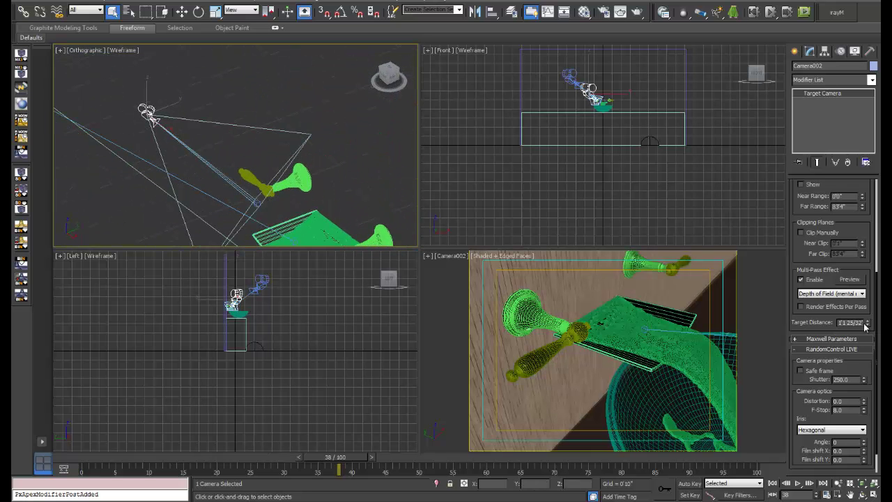
right_click(625, 356)
key("alt+w")
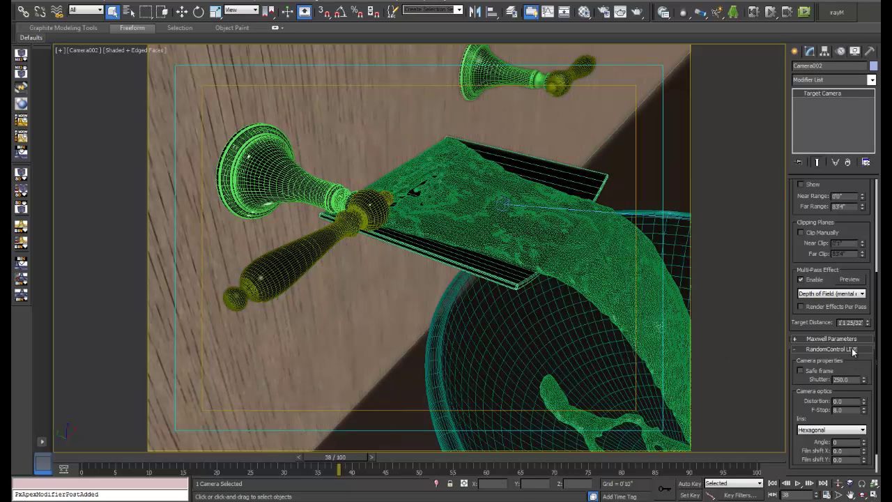
Set the camera's depth of field f-stop to 1.2 and its target distance to 1'0 8/32"
scroll(855, 366, "down", 2)
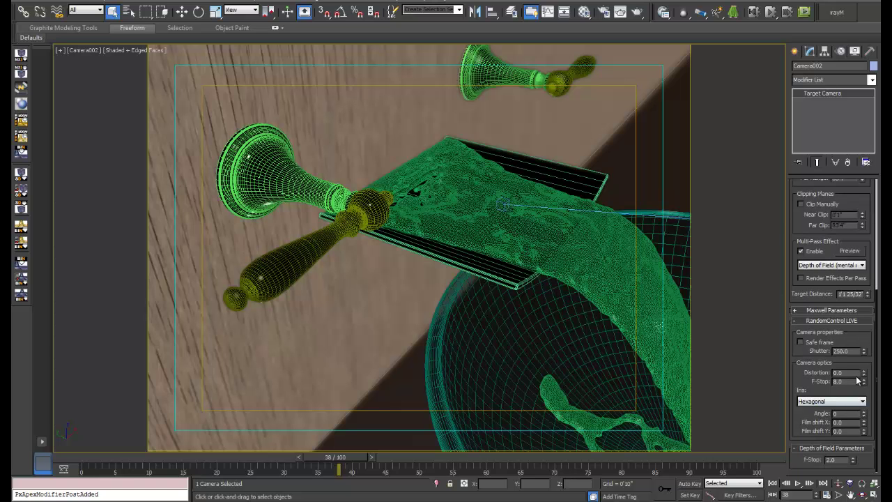
scroll(839, 331, "up", 5)
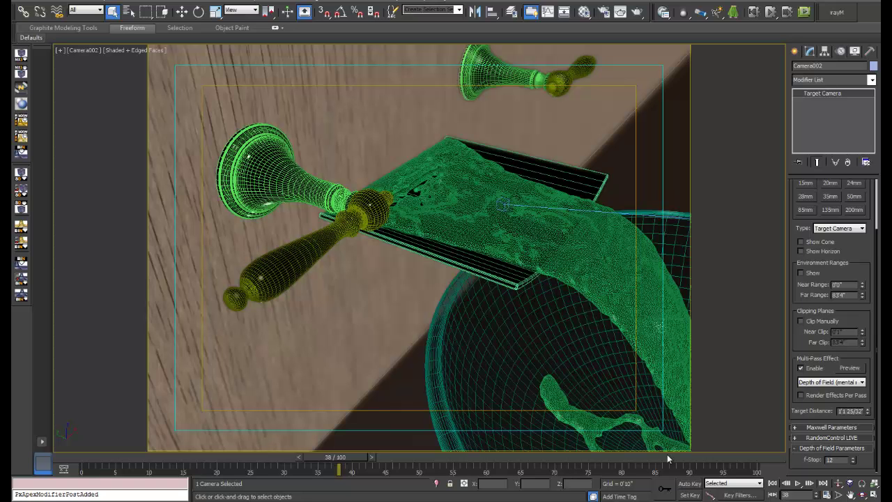
type("2")
key("Return")
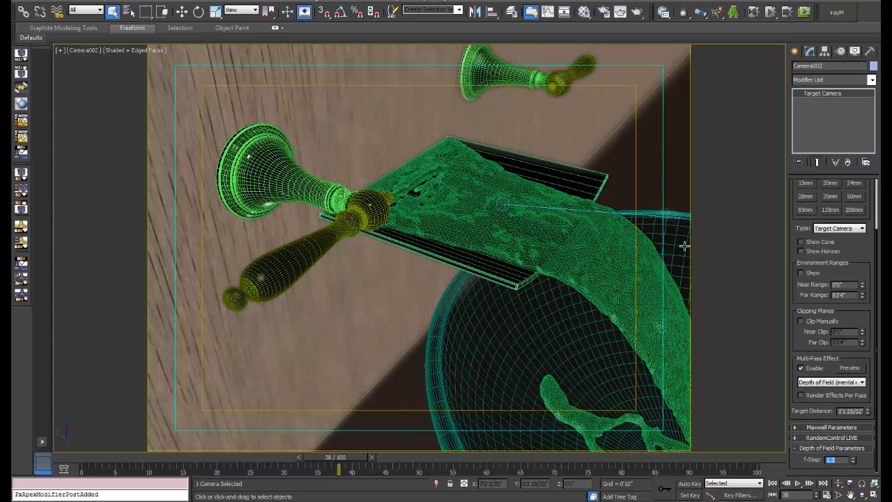
left_click(863, 261)
scroll(862, 262, "up", 2)
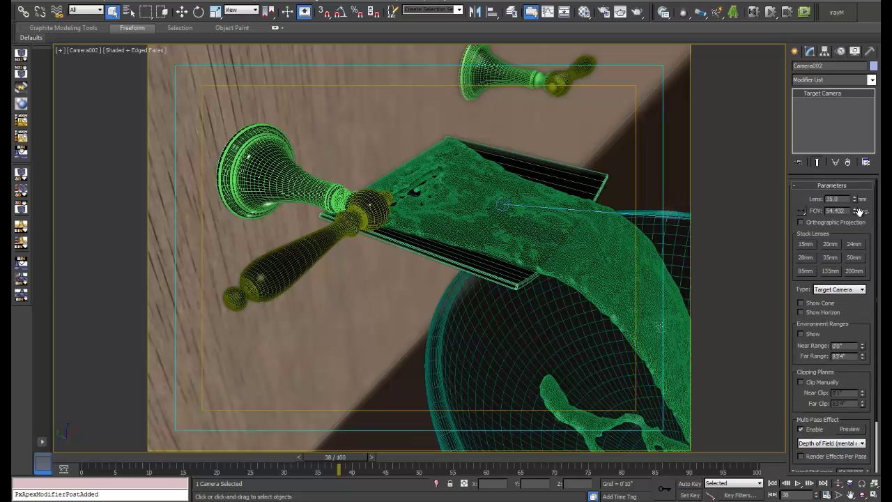
scroll(860, 349, "up", 1)
scroll(860, 349, "down", 2)
left_click_drag(868, 410, 869, 420)
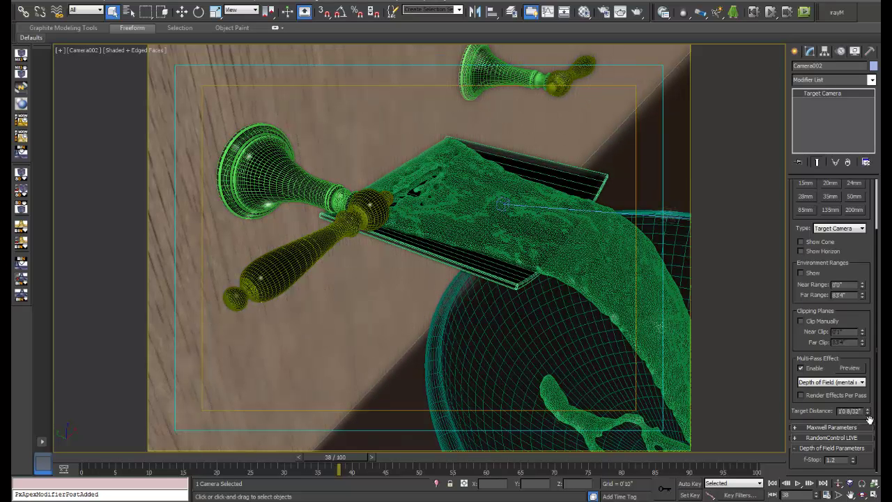
Set the depth of field f-stop to 1.8 and bring the camera's target distance to 0'11 14/32" to focus on the near handle
double_click(835, 460)
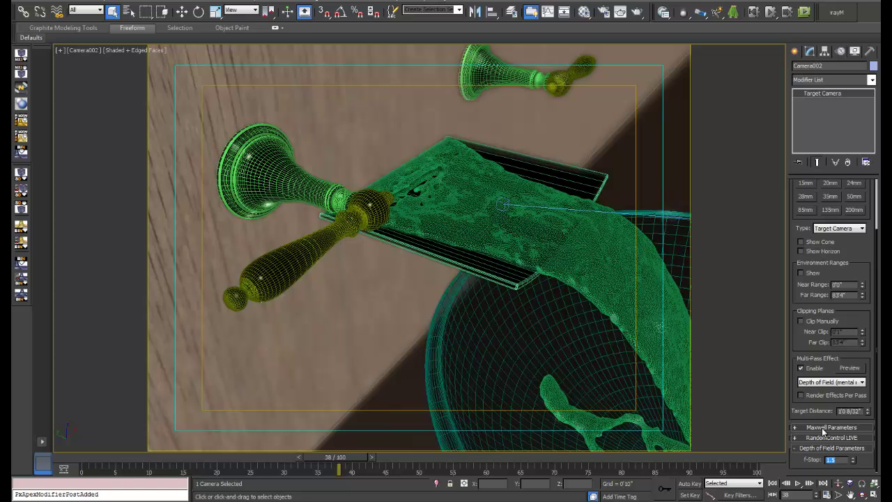
left_click(835, 460)
key("Return")
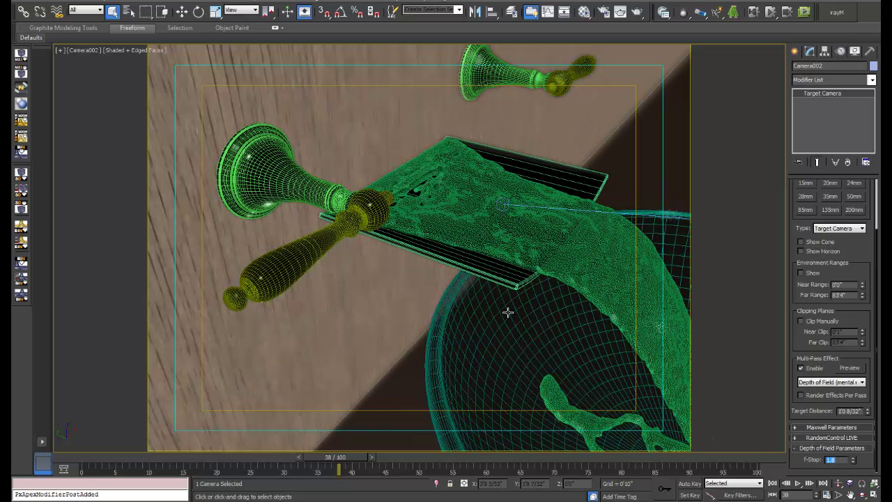
key("p")
middle_click_drag(454, 234, 401, 241, "alt")
left_click_drag(868, 411, 865, 412)
key("c")
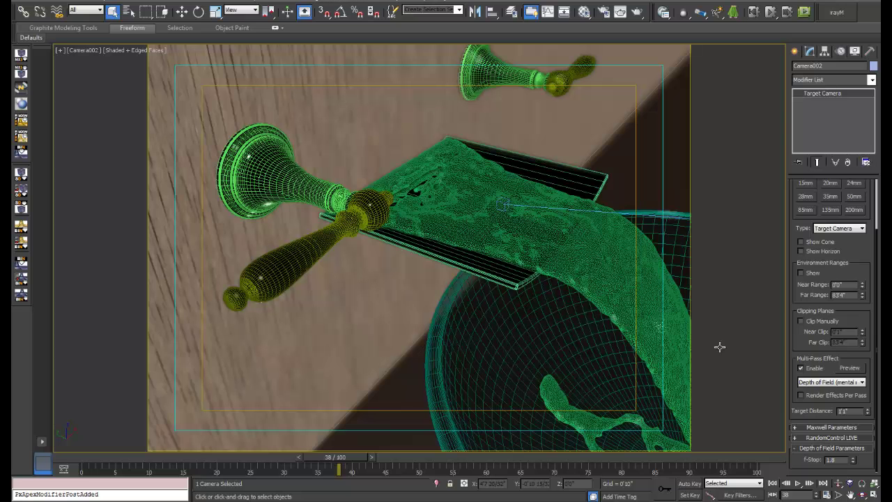
left_click_drag(867, 411, 867, 418)
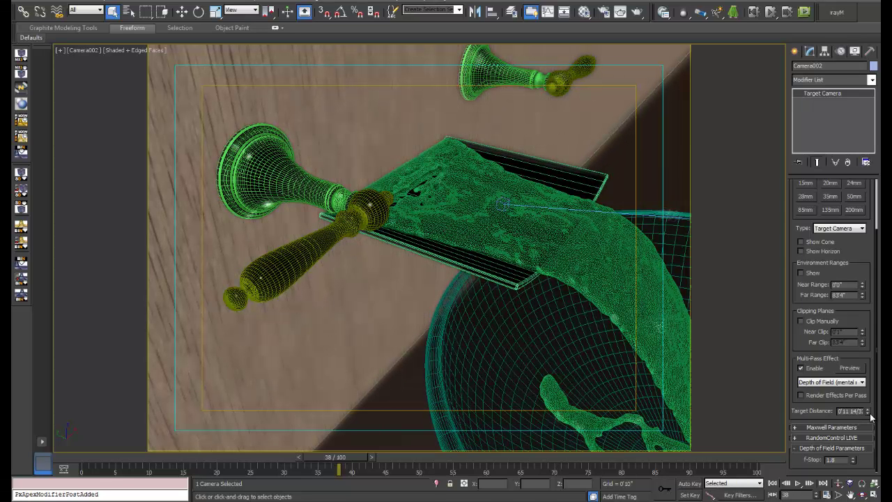
Open the render setup and render frame 38 from Camera002 with NVIDIA iray
left_click(301, 3)
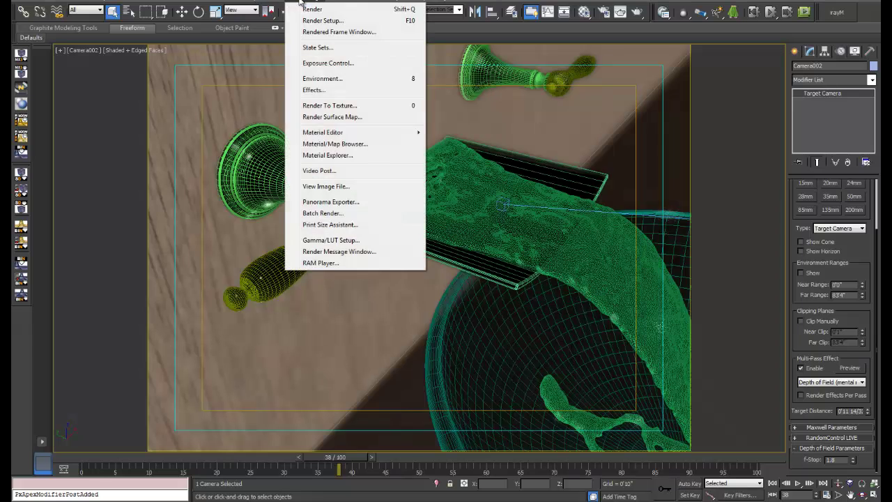
left_click(311, 21)
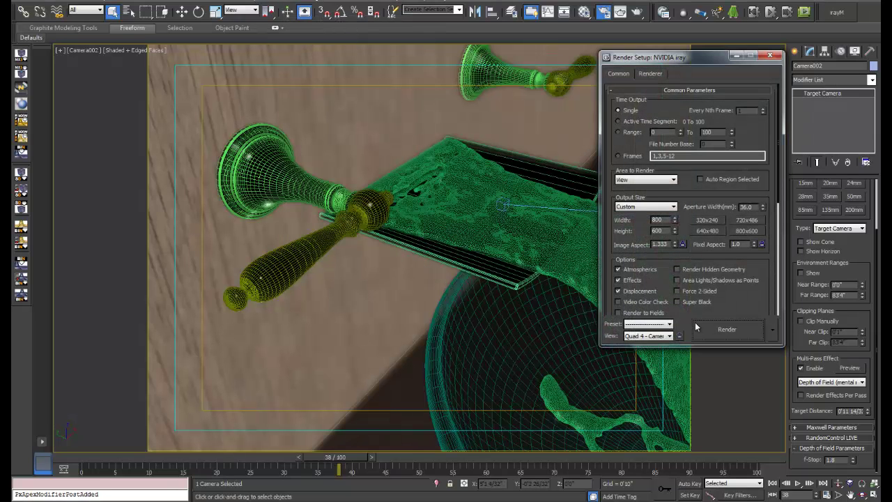
left_click(696, 325)
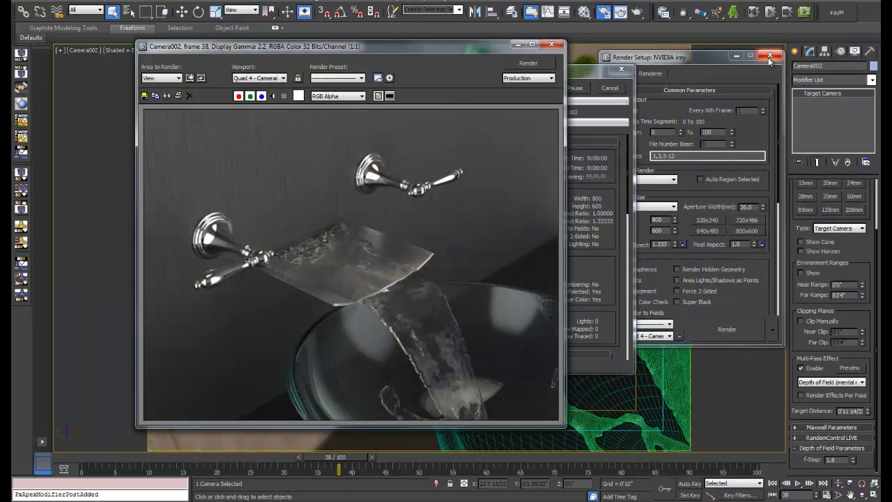
left_click(772, 65)
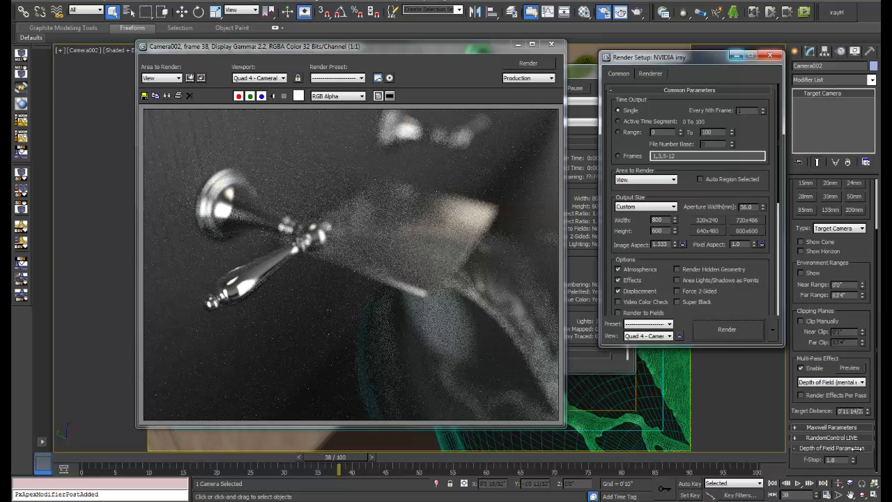
Render Camera002 with the depth of field f-stop at 2, and again with it at 5.0
type("2")
key("Return")
left_click(547, 64)
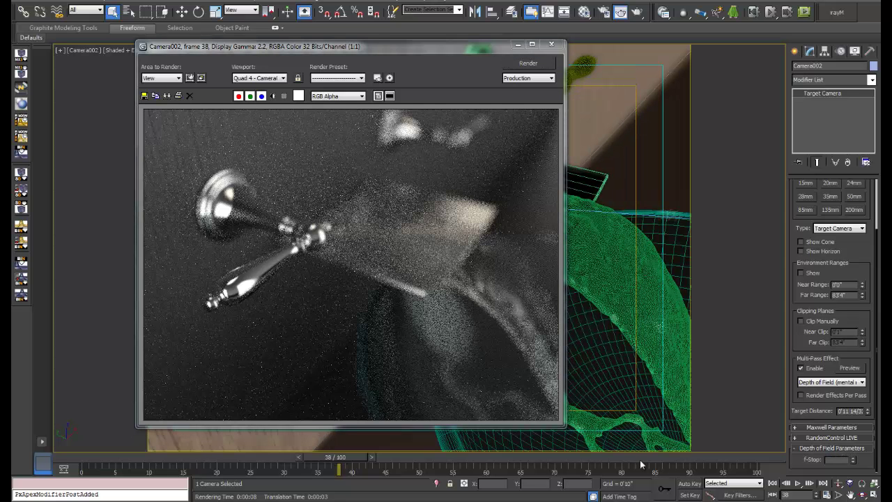
left_click(527, 63)
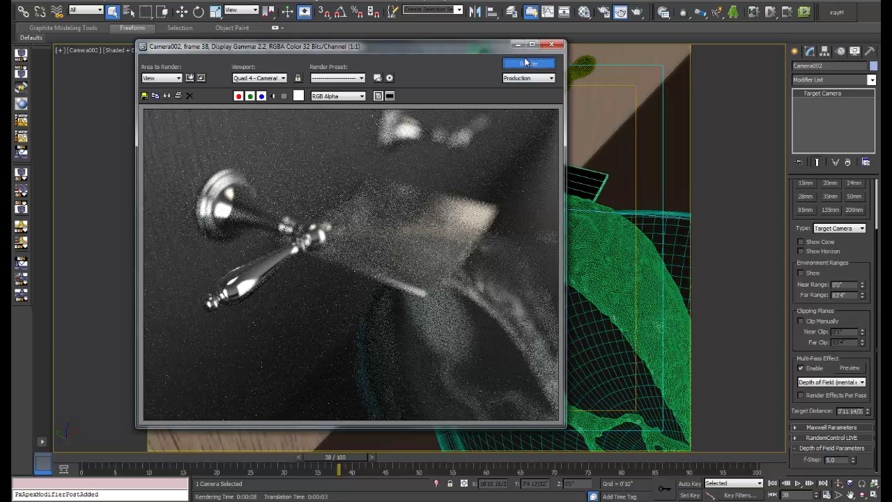